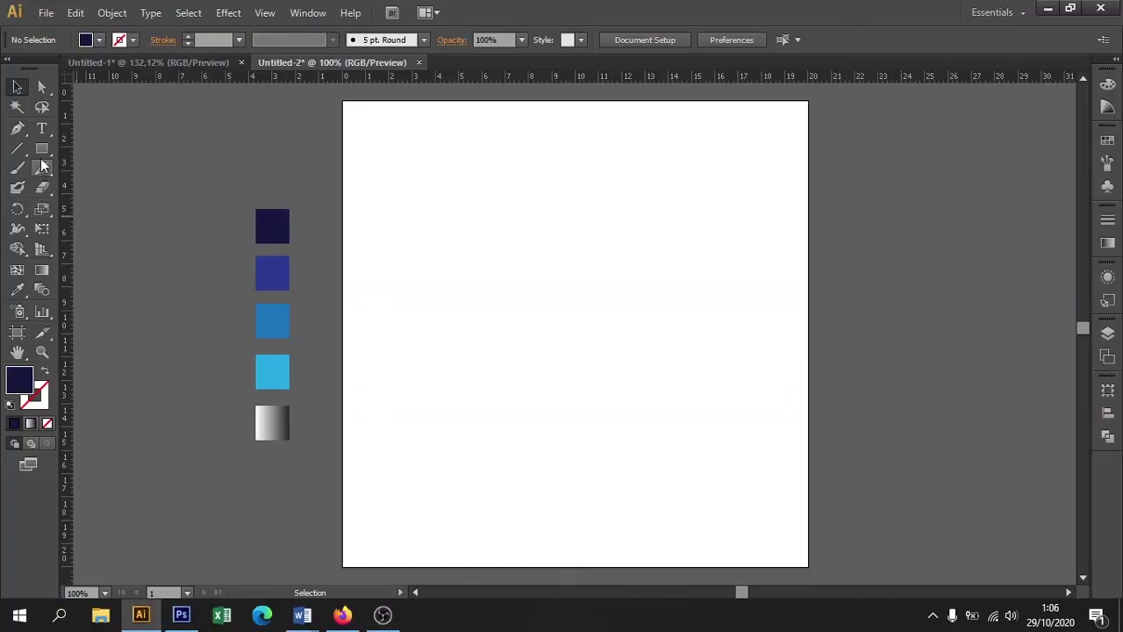
Choose the Ellipse tool with fill set to None and a black stroke
{"action": "left_click", "coordinate": [41, 148]}
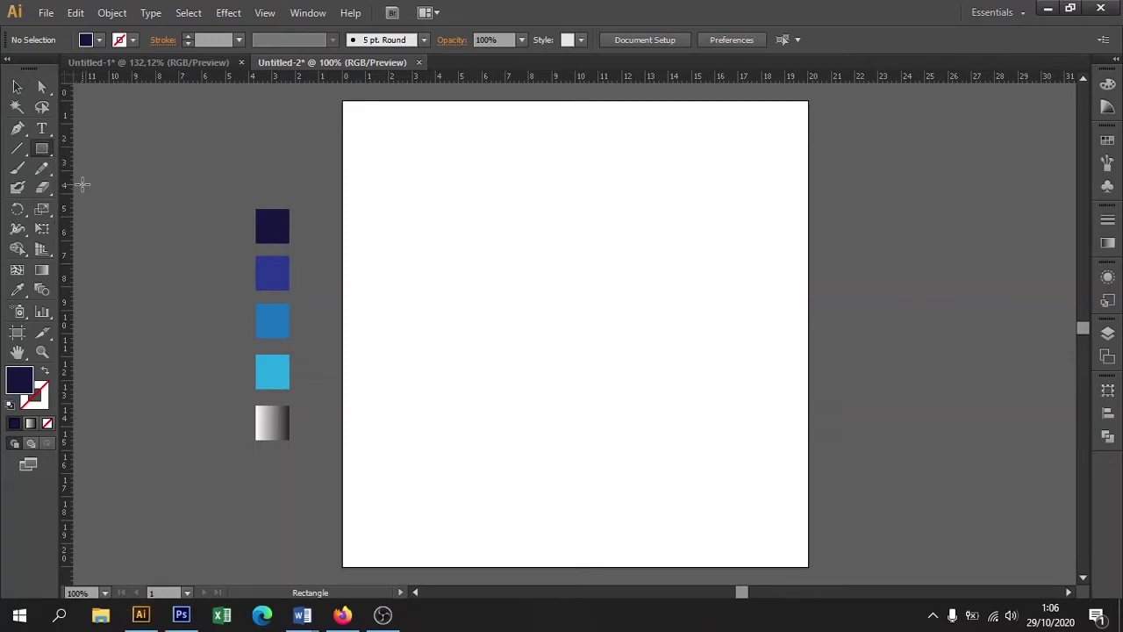
{"action": "key", "text": "l"}
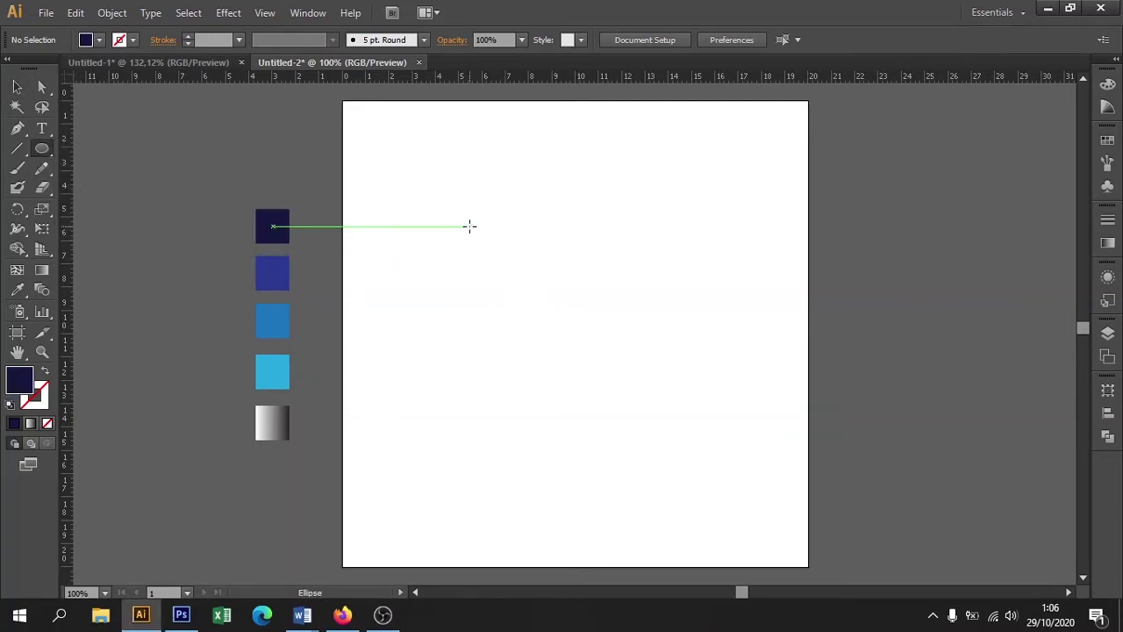
{"action": "left_click", "coordinate": [99, 39]}
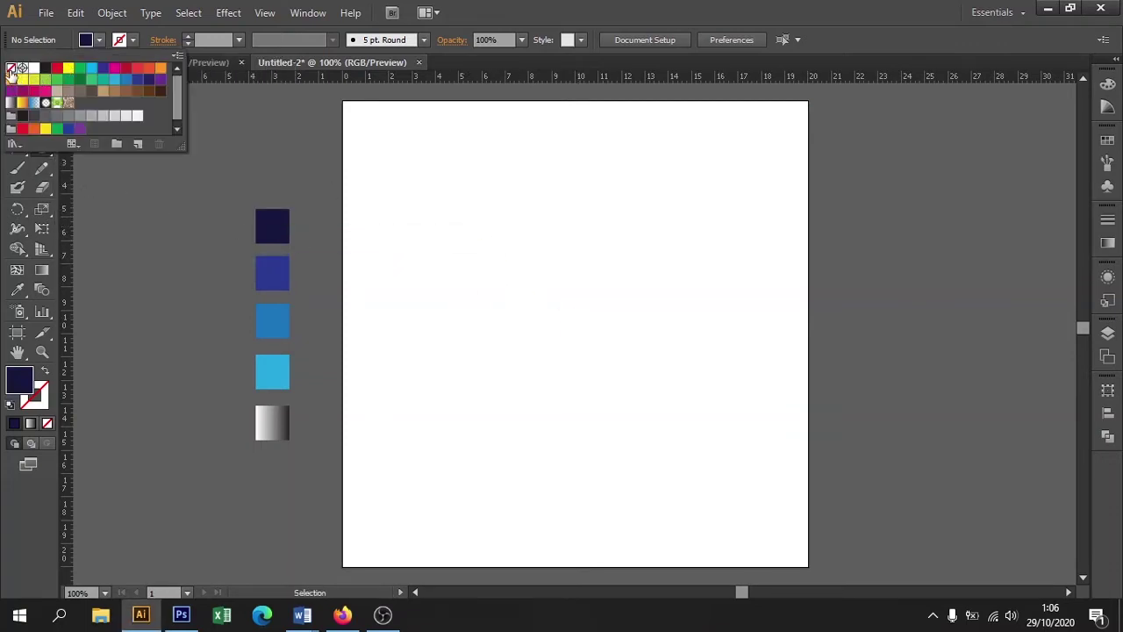
{"action": "left_click", "coordinate": [11, 69]}
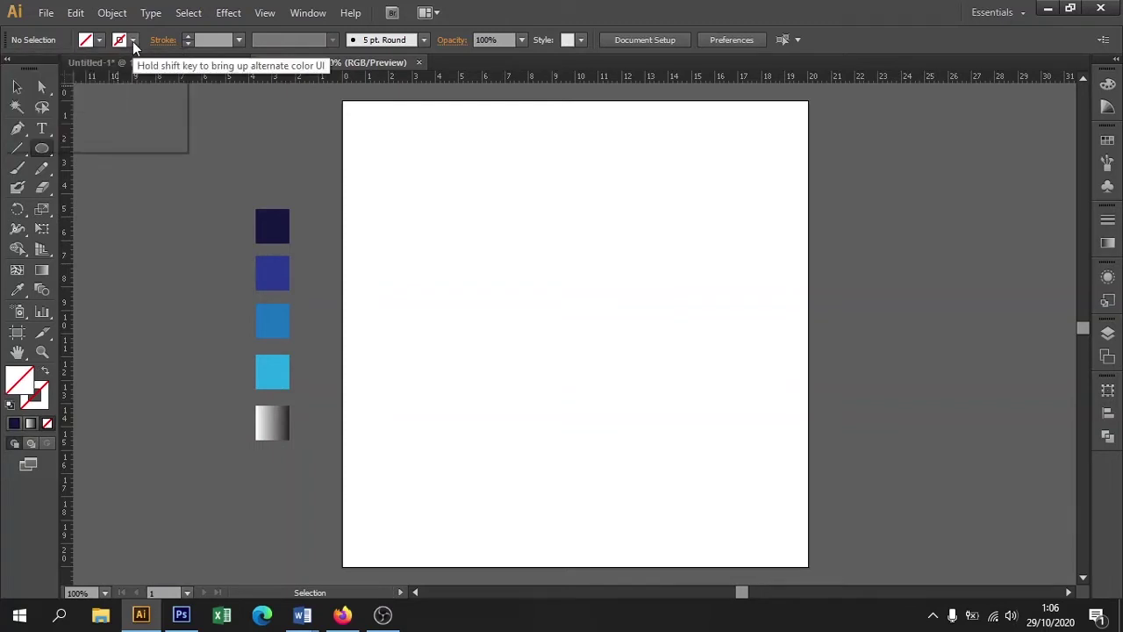
{"action": "left_click", "coordinate": [132, 39]}
{"action": "left_click", "coordinate": [45, 68]}
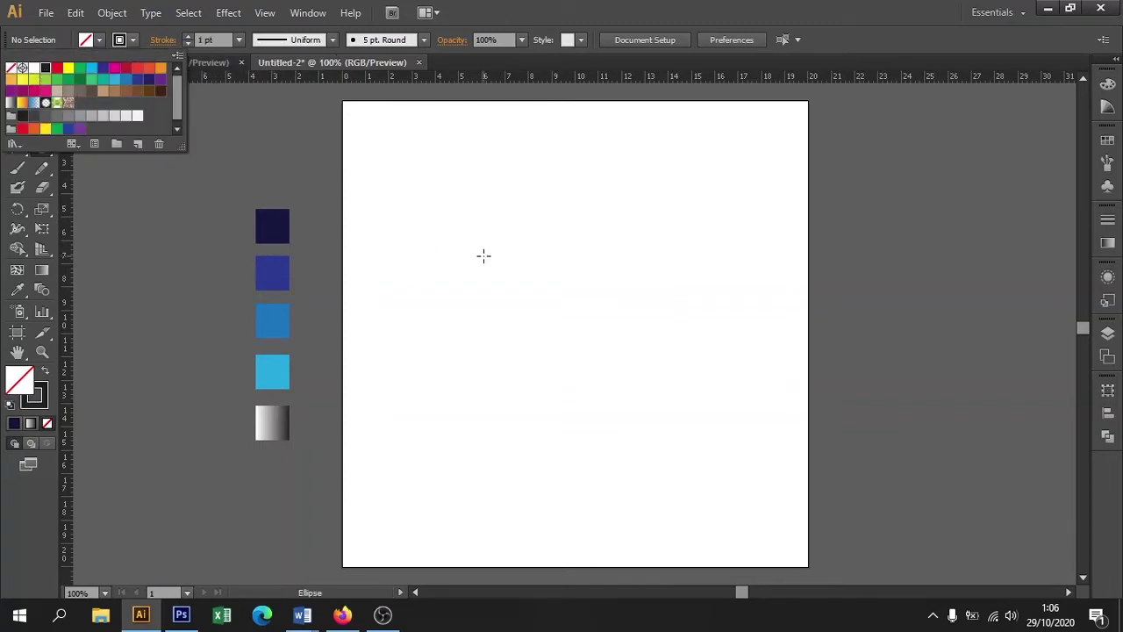
{"action": "left_click", "coordinate": [437, 216]}
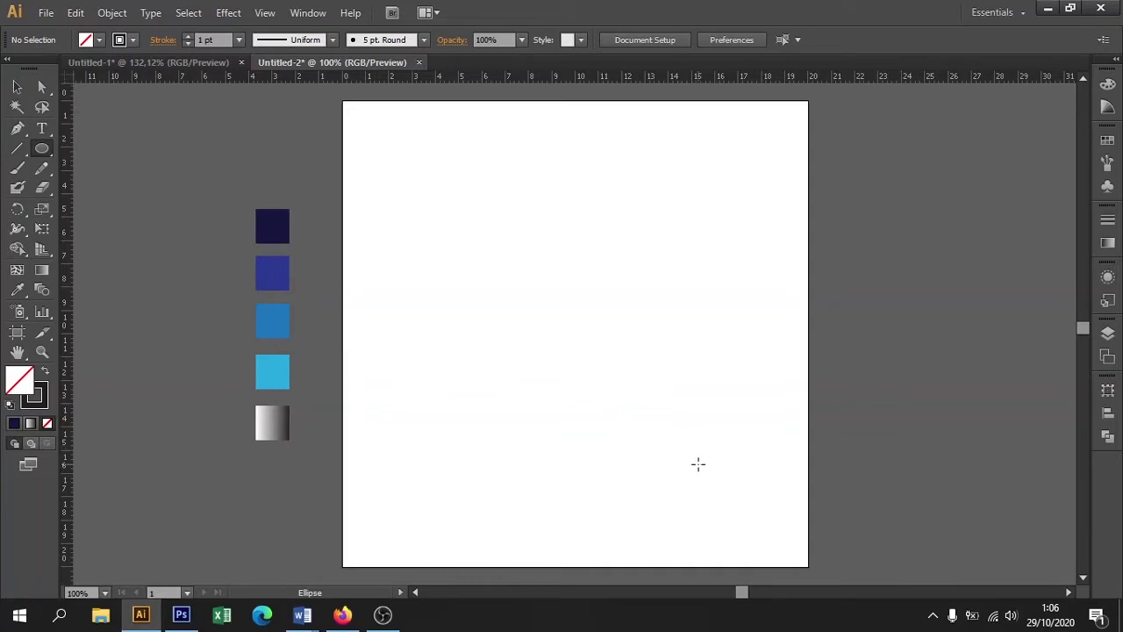
Draw a circle and centre it horizontally and vertically on the artboard
{"action": "left_click_drag", "start_coordinate": [443, 237], "coordinate": [690, 471]}
{"action": "left_click", "coordinate": [18, 88]}
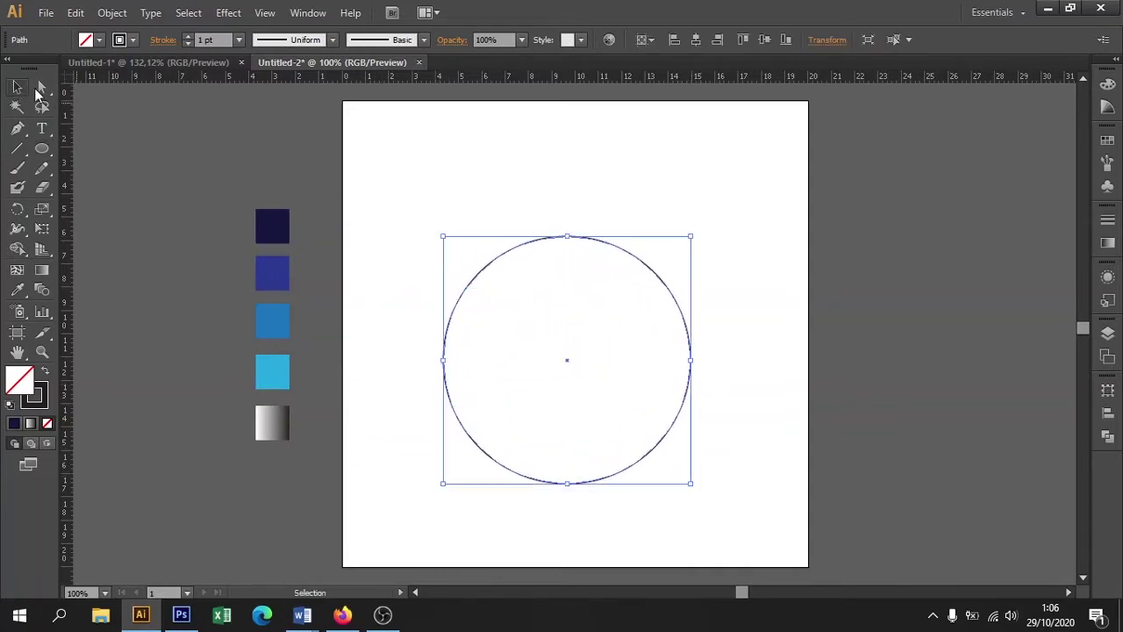
{"action": "left_click", "coordinate": [696, 41]}
{"action": "left_click", "coordinate": [764, 40]}
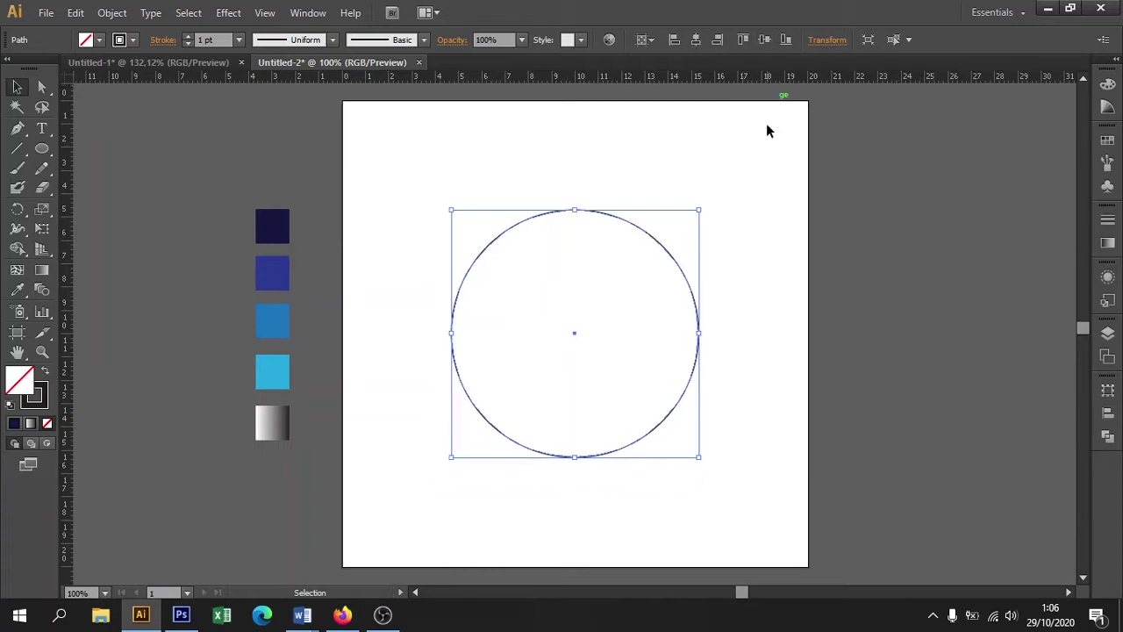
{"action": "left_click", "coordinate": [772, 168]}
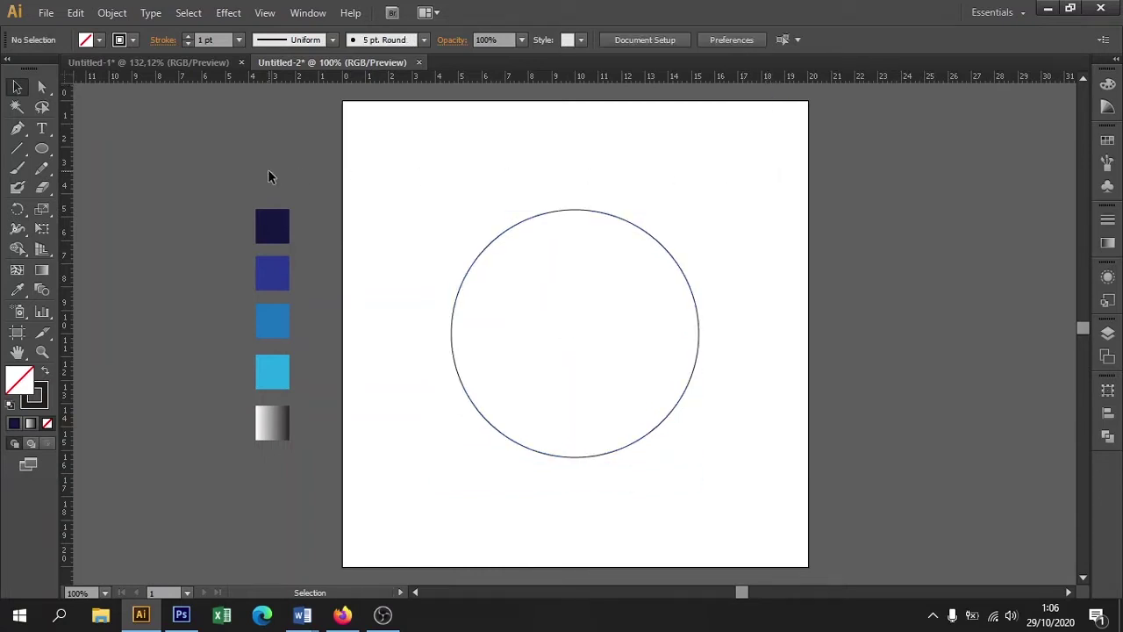
{"action": "left_click", "coordinate": [529, 220]}
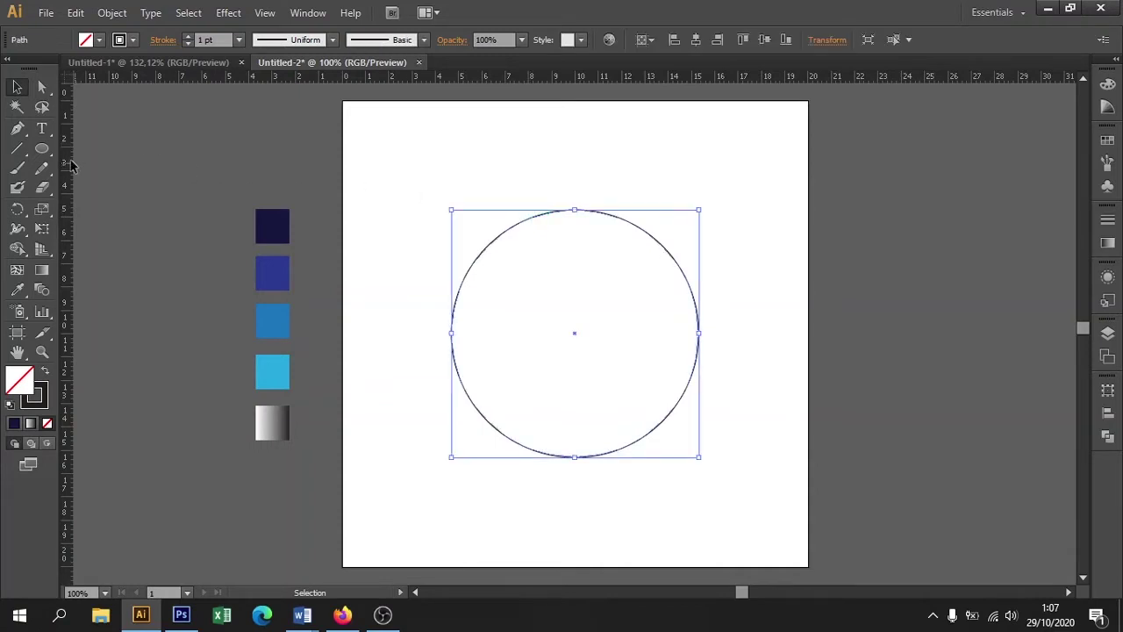
{"action": "left_click", "coordinate": [17, 129]}
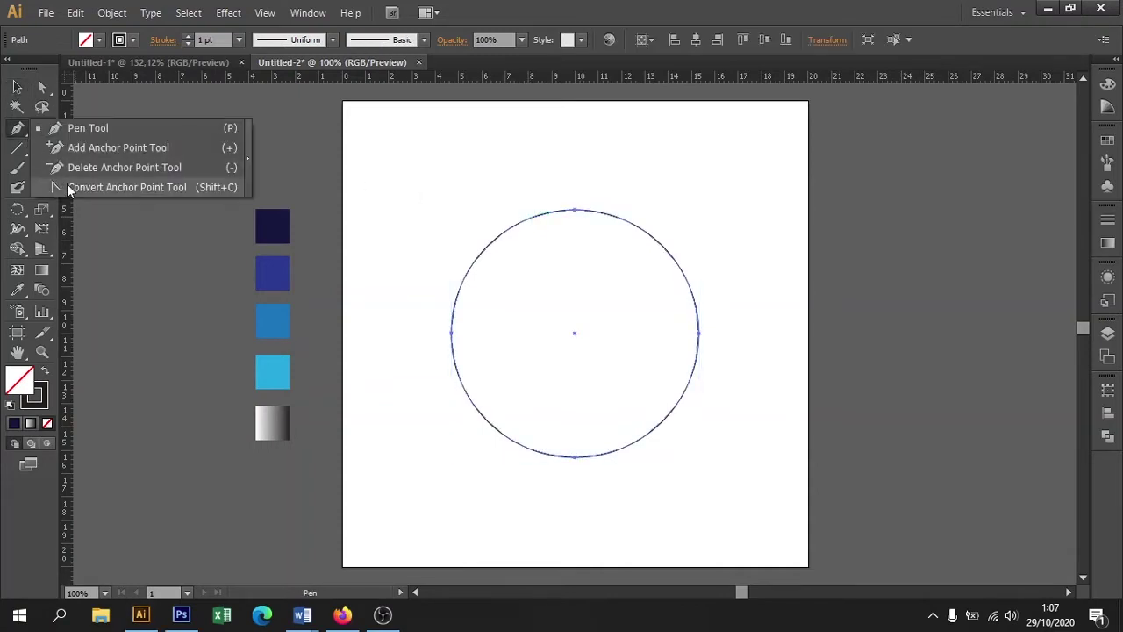
Convert the circle's top anchor to a corner and drag it up into a teardrop tip
{"action": "left_click", "coordinate": [70, 189]}
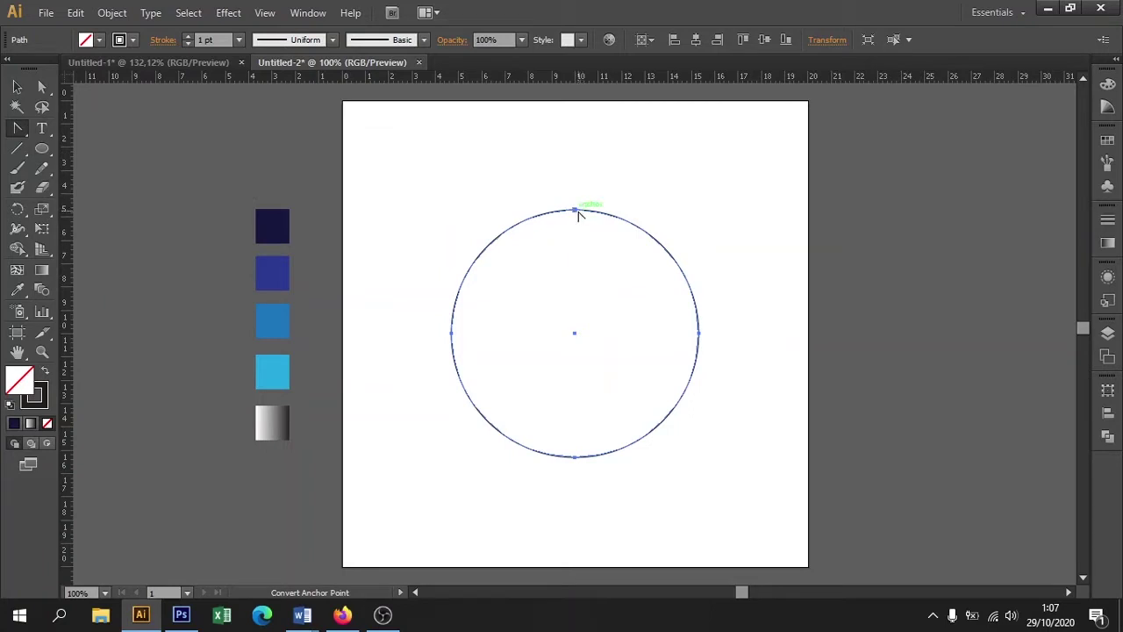
{"action": "left_click", "coordinate": [574, 212]}
{"action": "left_click", "coordinate": [41, 87]}
{"action": "left_click", "coordinate": [521, 195]}
{"action": "left_click_drag", "start_coordinate": [575, 211], "coordinate": [574, 160]}
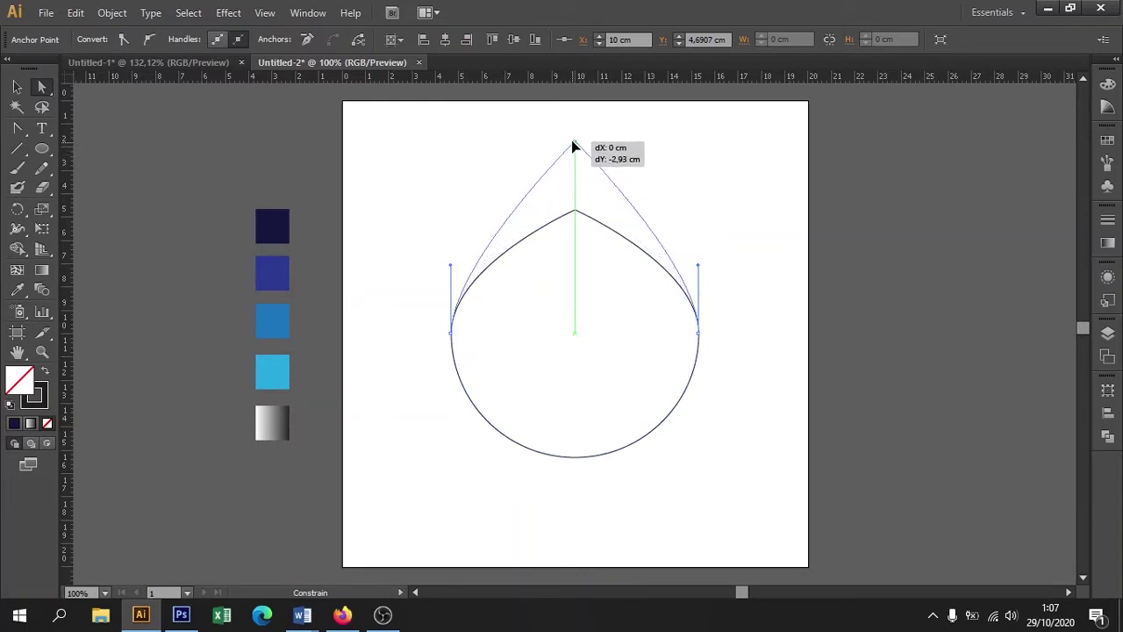
{"action": "left_click_drag", "start_coordinate": [574, 160], "coordinate": [573, 134]}
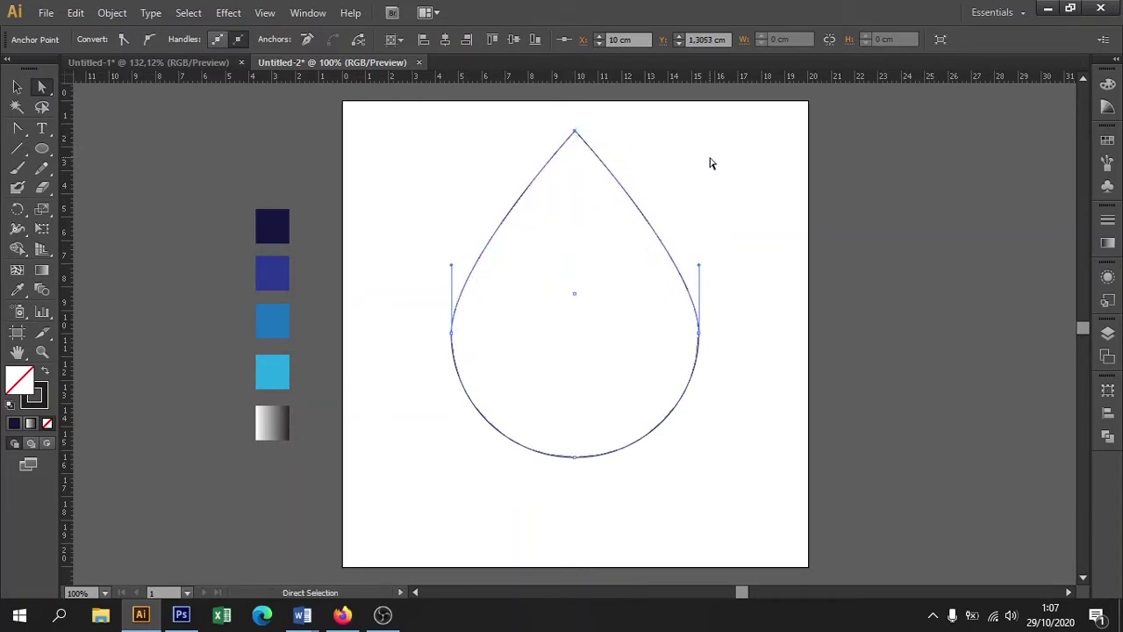
Select the teardrop and centre it vertically on the artboard
{"action": "left_click", "coordinate": [709, 164]}
{"action": "left_click", "coordinate": [17, 87]}
{"action": "left_click_drag", "start_coordinate": [406, 150], "coordinate": [699, 221]}
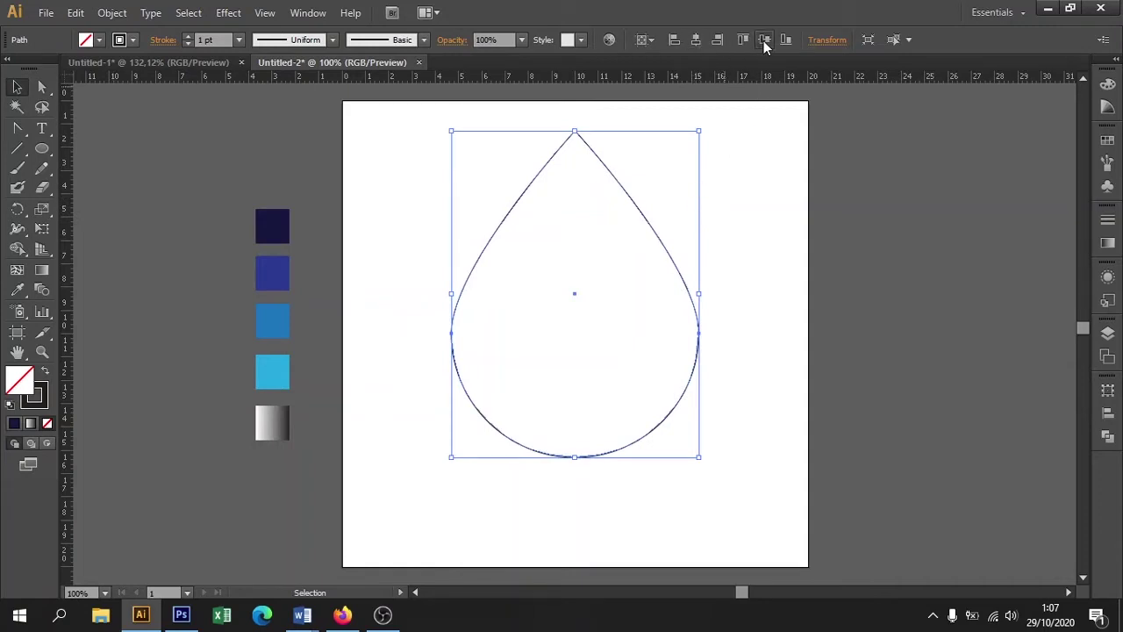
{"action": "left_click", "coordinate": [764, 39]}
{"action": "left_click", "coordinate": [775, 131]}
{"action": "left_click_drag", "start_coordinate": [668, 238], "coordinate": [588, 299]}
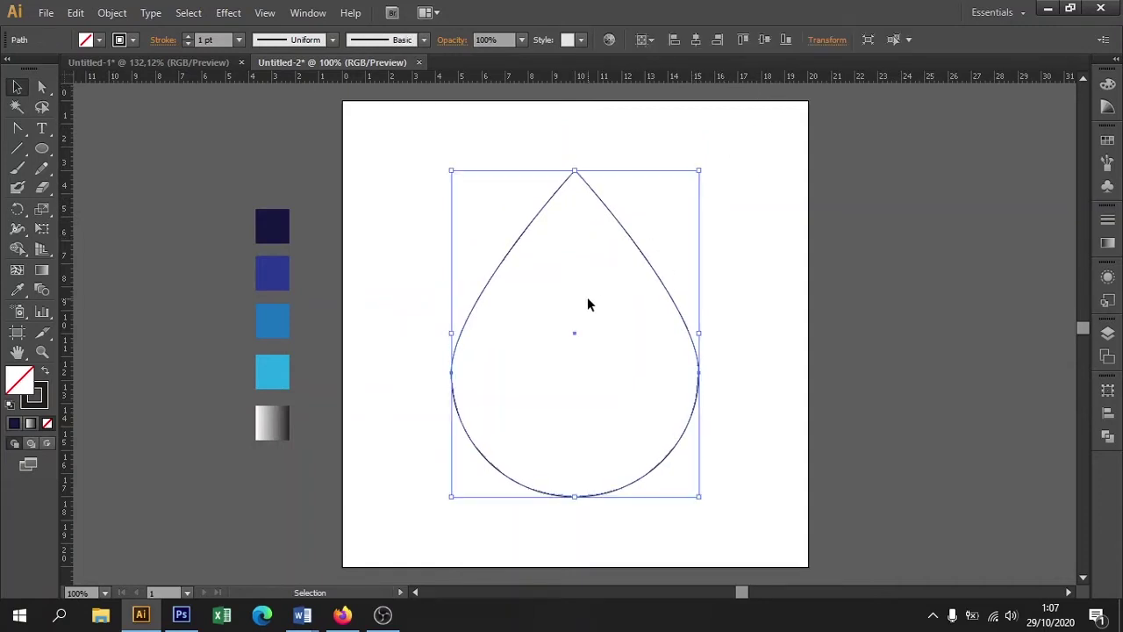
Eyedrop the second dark blue swatch onto the selected teardrop
{"action": "left_click", "coordinate": [16, 290]}
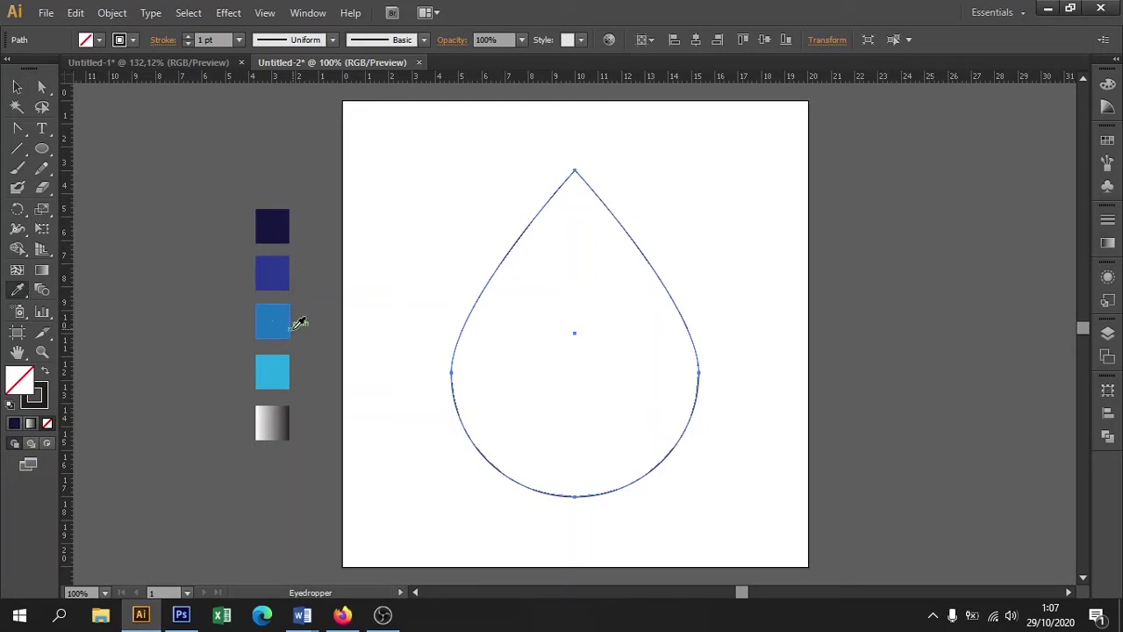
{"action": "left_click", "coordinate": [283, 272]}
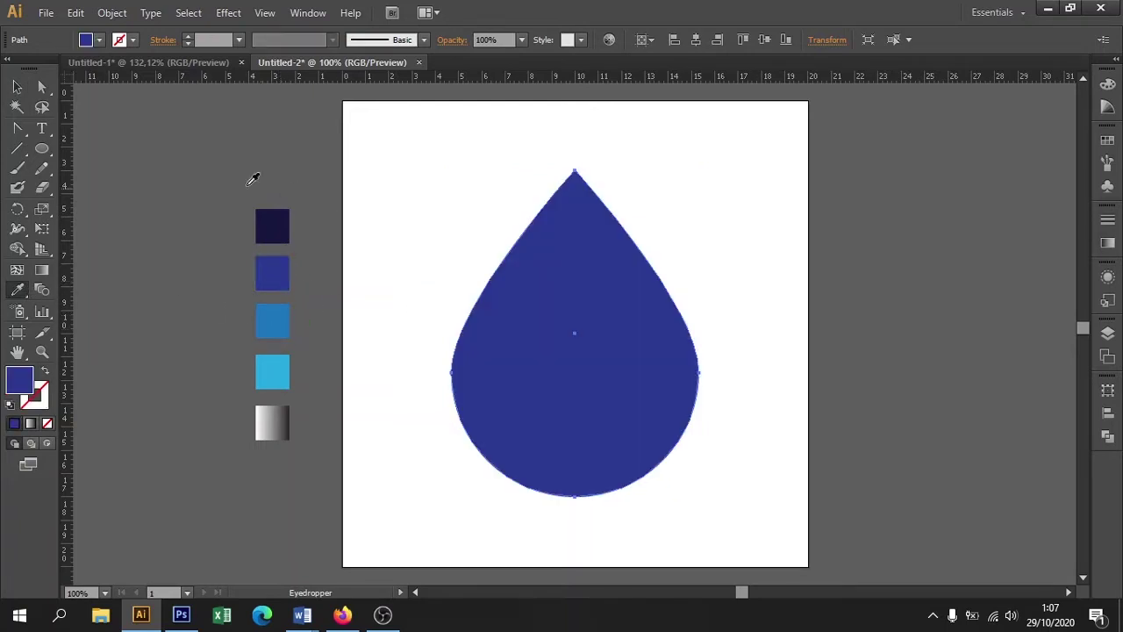
{"action": "left_click", "coordinate": [16, 87]}
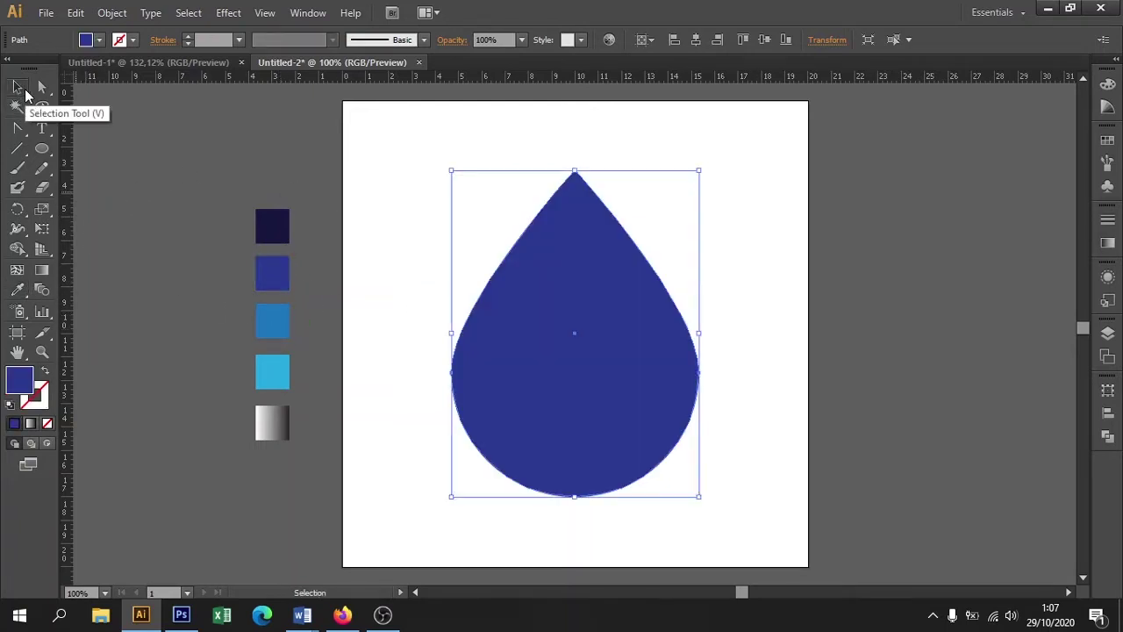
{"action": "left_click", "coordinate": [346, 175]}
{"action": "left_click", "coordinate": [563, 273]}
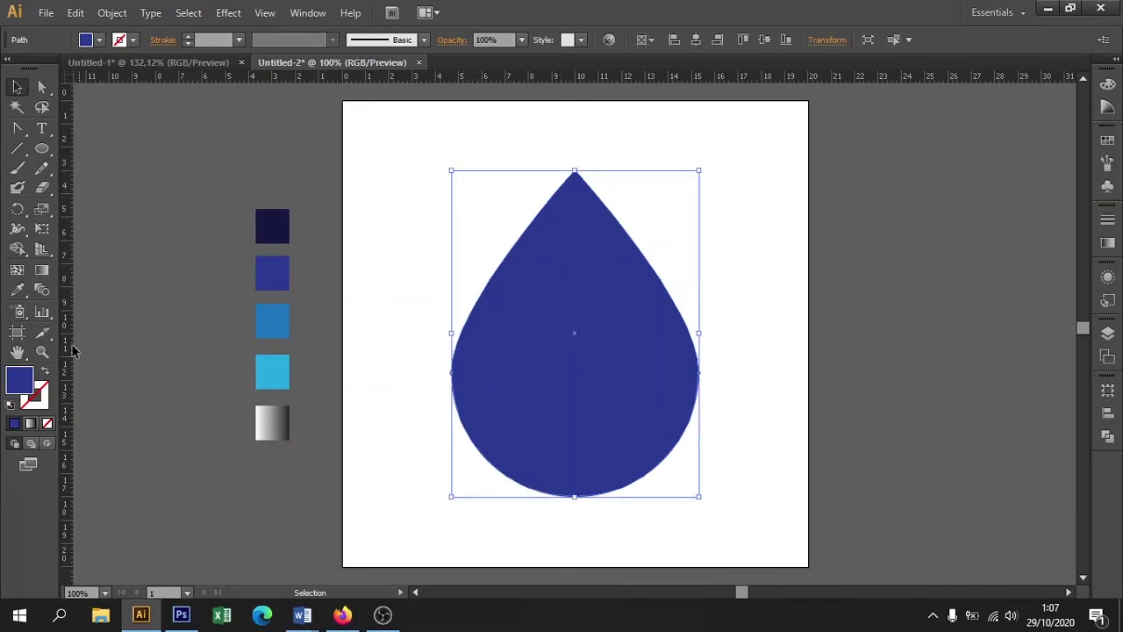
{"action": "left_click", "coordinate": [18, 270]}
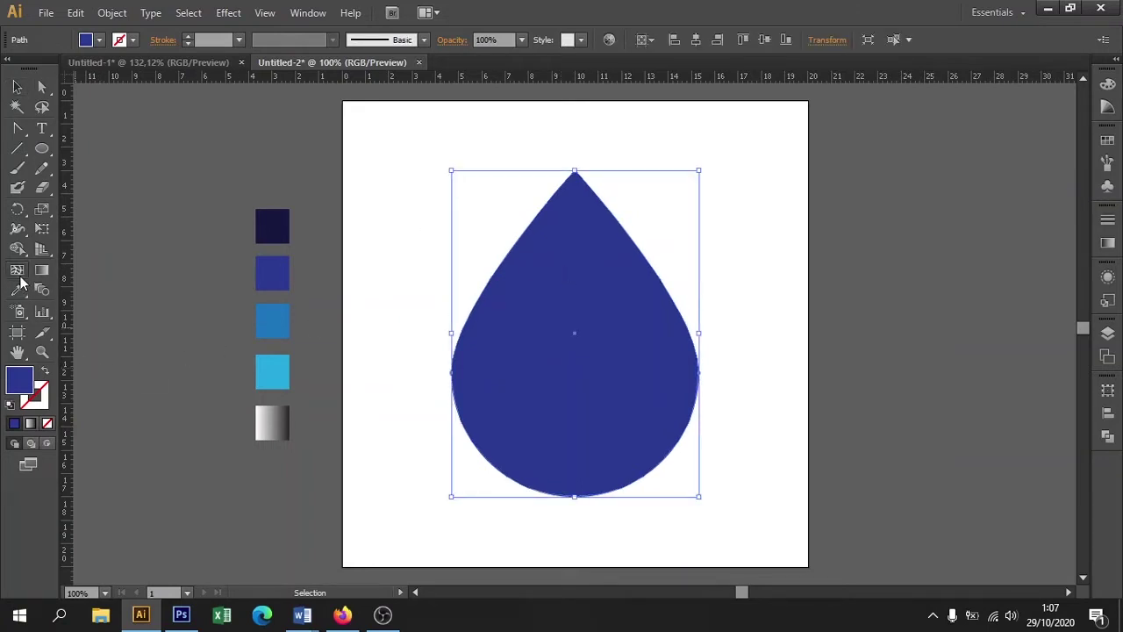
Add a mesh point in the drop's lower right and colour it light cyan
{"action": "left_click", "coordinate": [629, 429]}
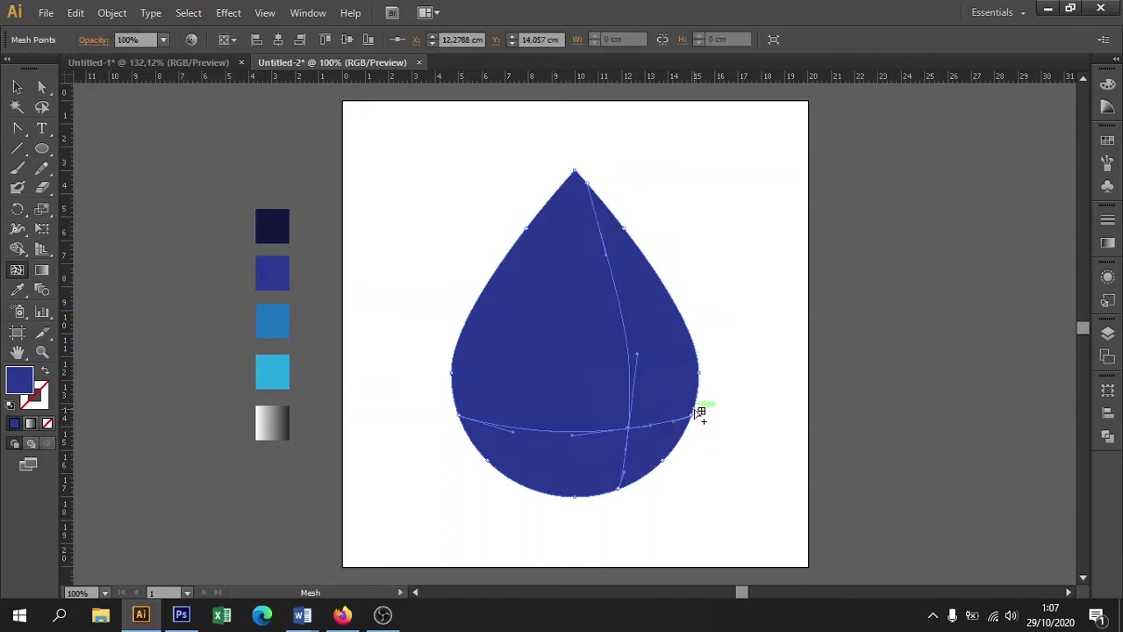
{"action": "key", "text": "ctrl+z"}
{"action": "key", "text": "ctrl+z"}
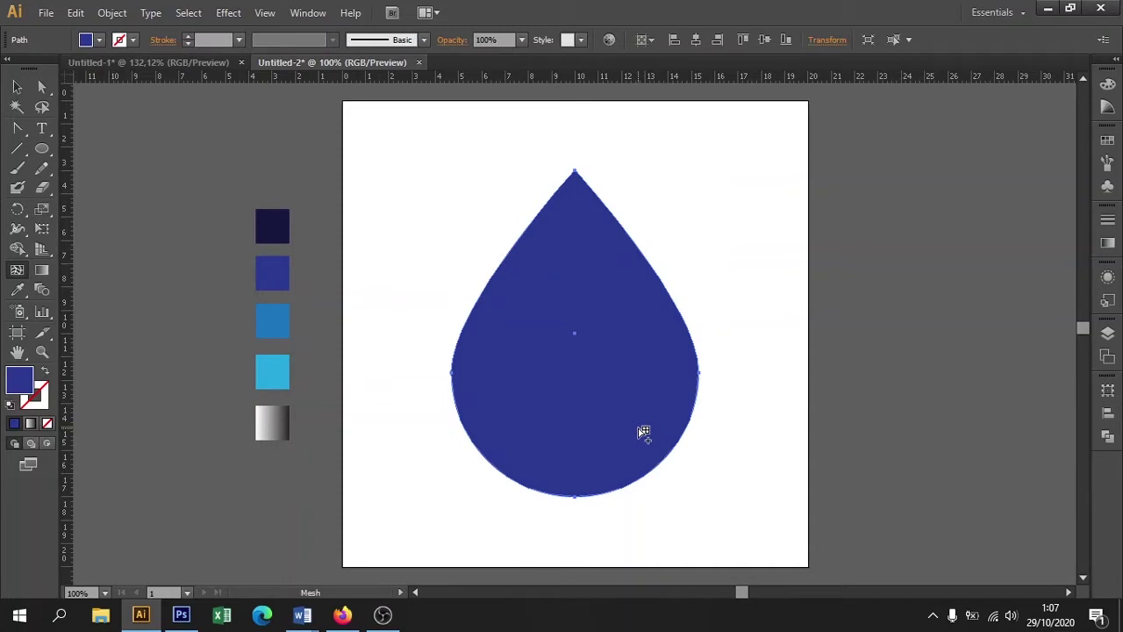
{"action": "left_click", "coordinate": [643, 432]}
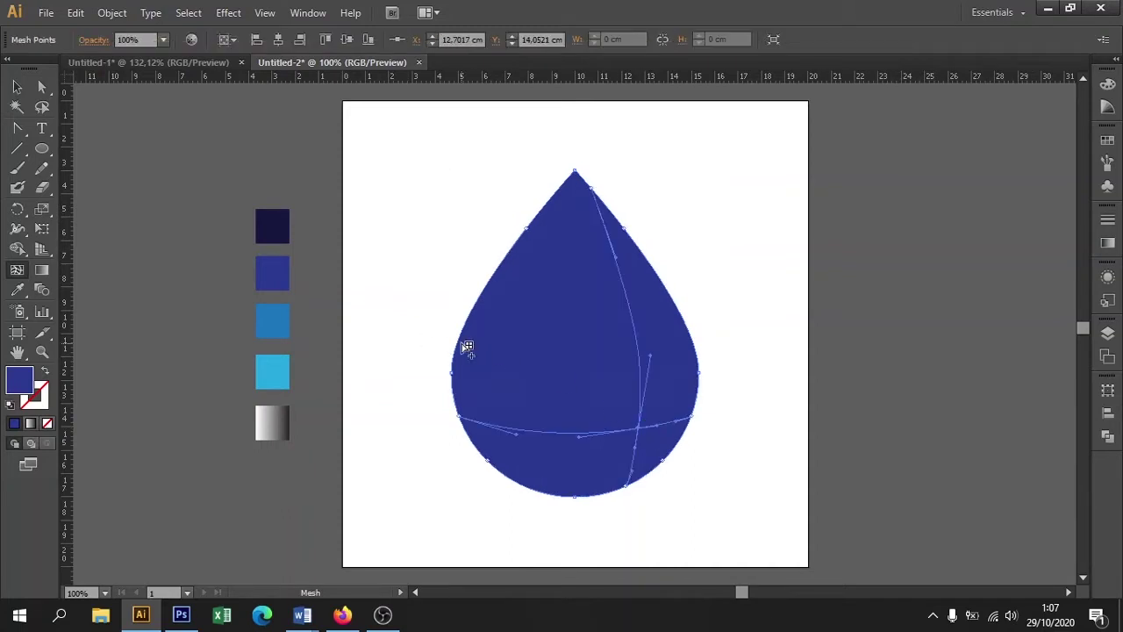
{"action": "left_click", "coordinate": [42, 87]}
{"action": "left_click", "coordinate": [639, 433]}
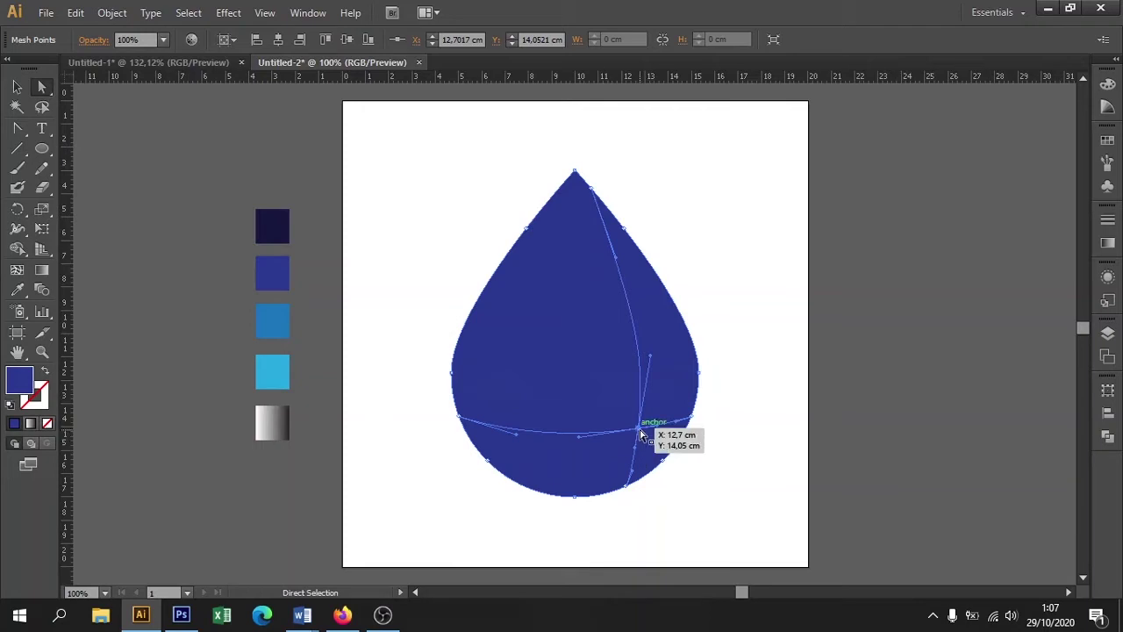
{"action": "left_click", "coordinate": [19, 291]}
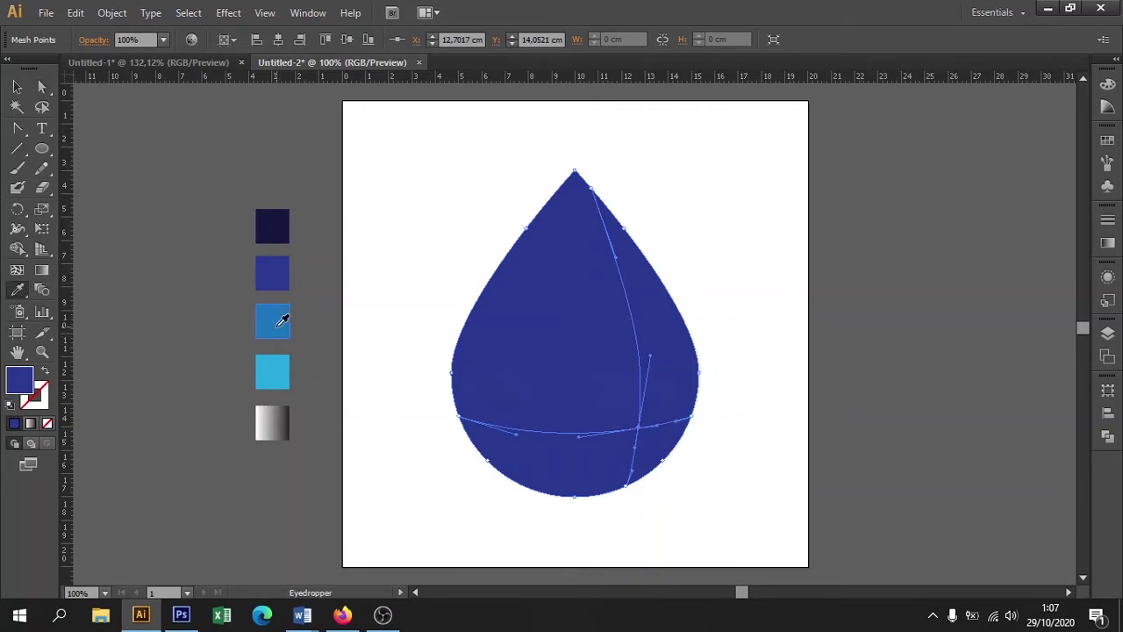
{"action": "left_click", "coordinate": [284, 365]}
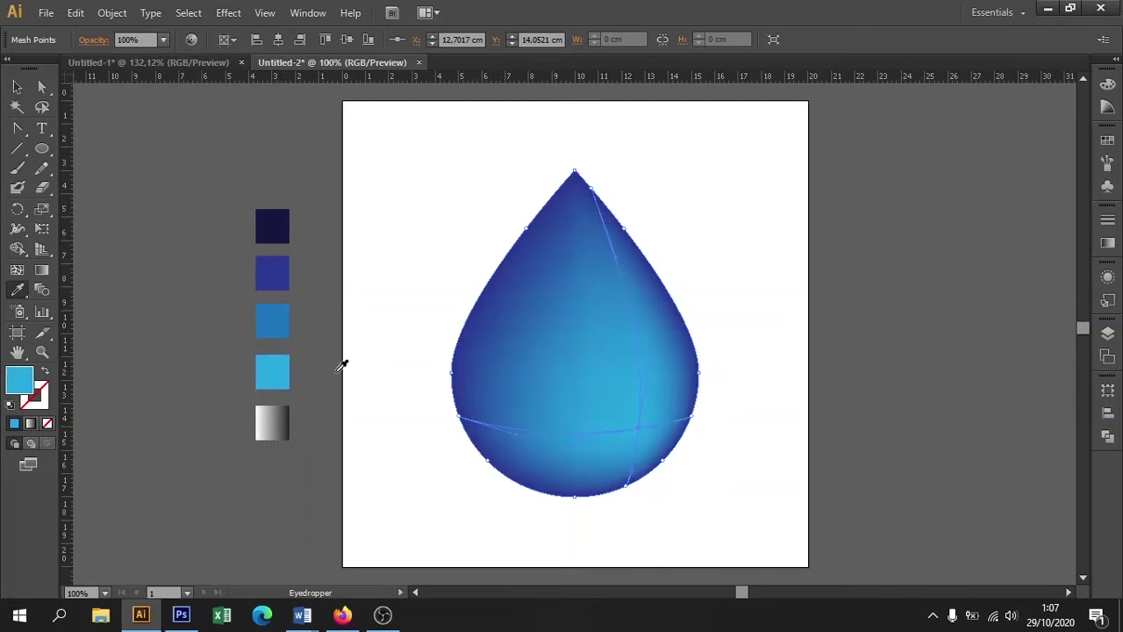
Deselect the drop and pan the view to check the mesh shading
{"action": "left_click", "coordinate": [16, 87]}
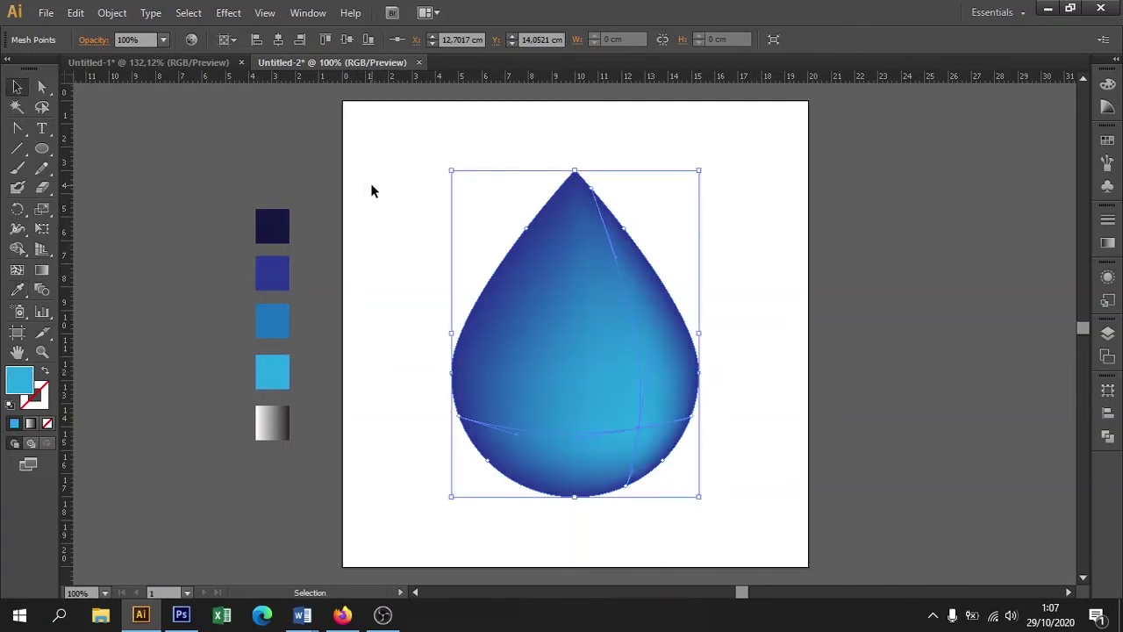
{"action": "left_click", "coordinate": [372, 191]}
{"action": "key", "text": "space"}
{"action": "mouse_move", "coordinate": [404, 255]}
{"action": "left_mouse_down"}
{"action": "mouse_move", "coordinate": [354, 245]}
{"action": "mouse_move", "coordinate": [335, 254]}
{"action": "left_mouse_up"}
{"action": "left_click", "coordinate": [550, 360]}
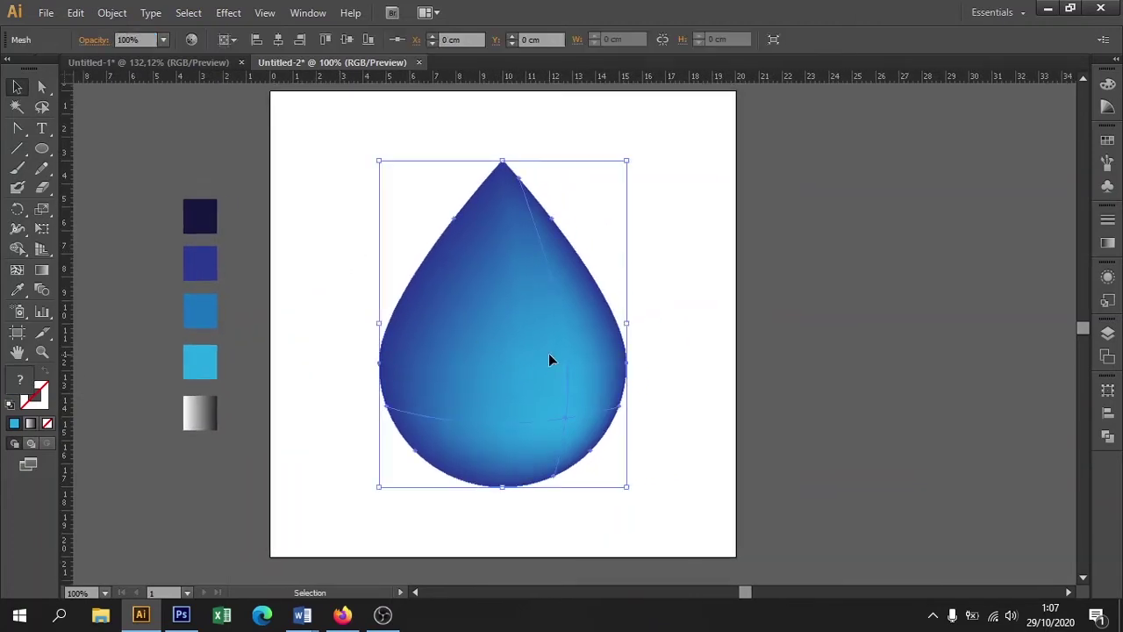
{"action": "left_click", "coordinate": [697, 380]}
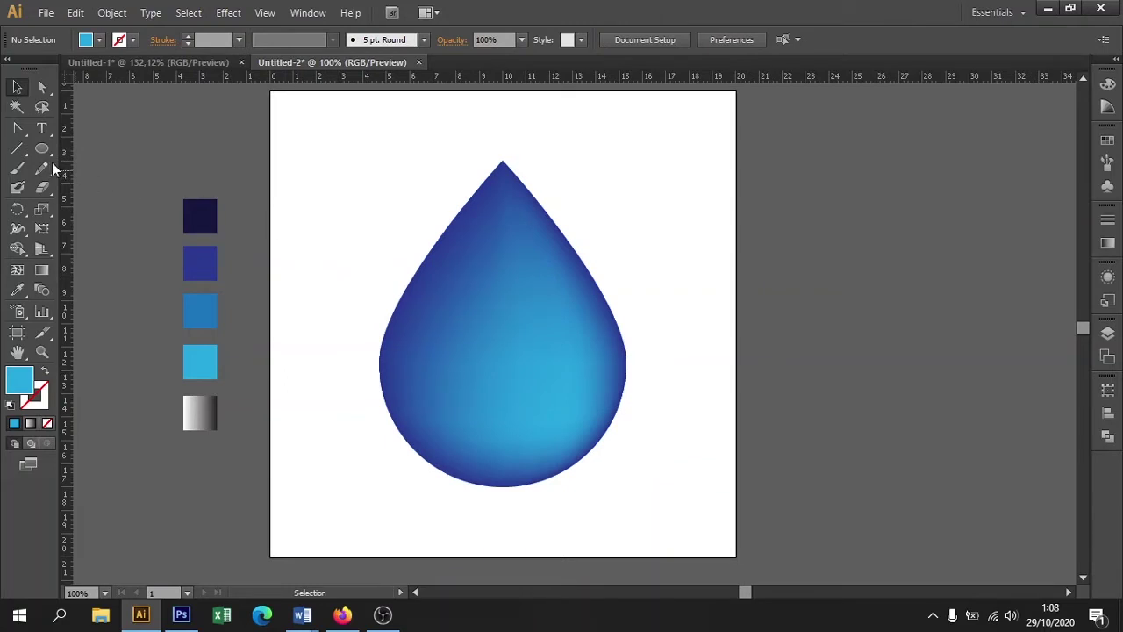
Draw a circle over the drop's bottom, centre it horizontally, and move it up inside the drop
{"action": "left_click_drag", "start_coordinate": [43, 152], "coordinate": [88, 183]}
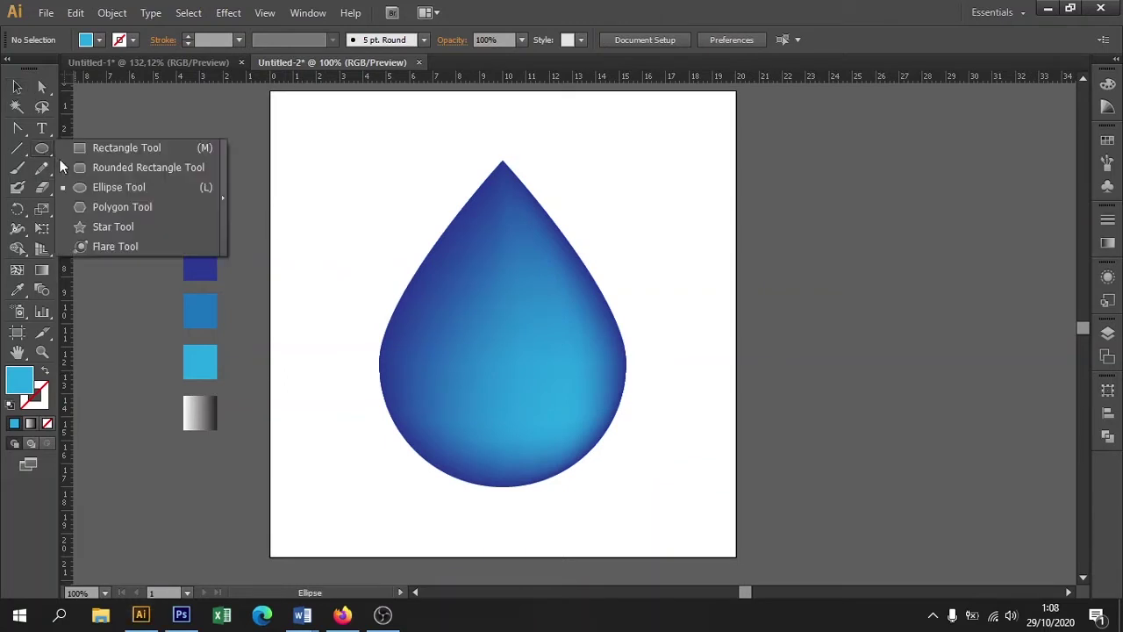
{"action": "left_click_drag", "start_coordinate": [89, 183], "coordinate": [89, 184]}
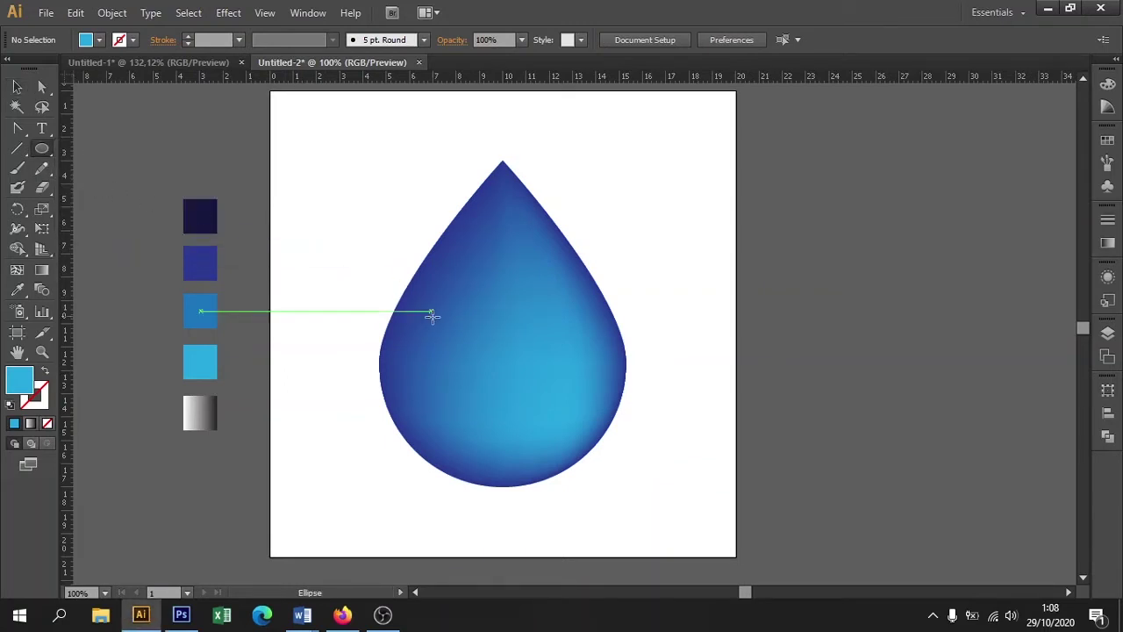
{"action": "left_click_drag", "start_coordinate": [403, 328], "coordinate": [593, 427]}
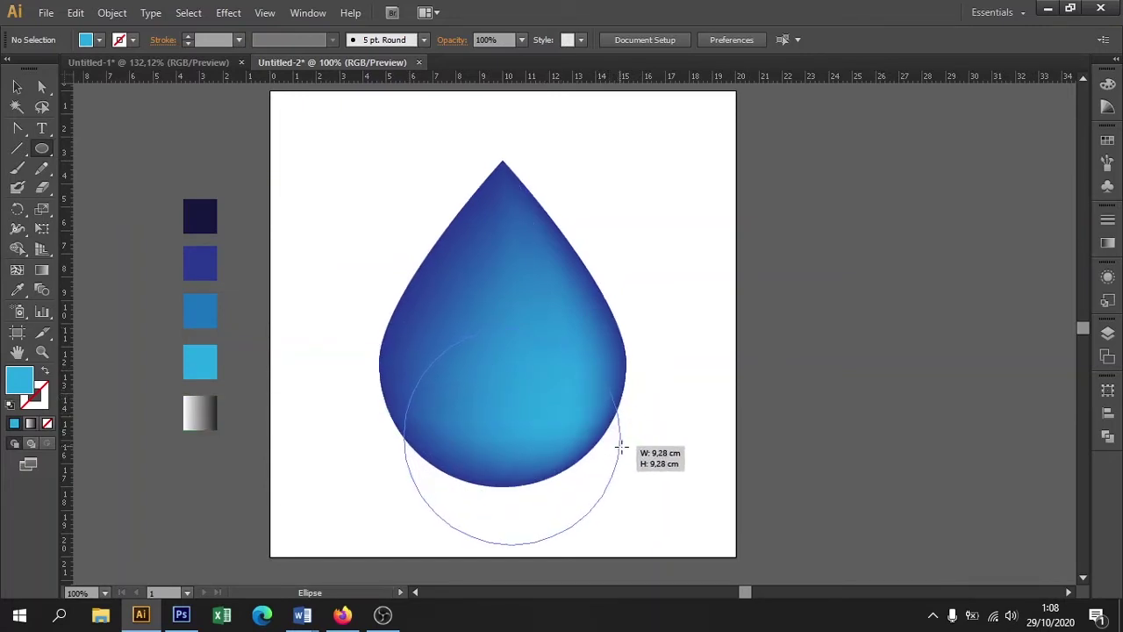
{"action": "left_click_drag", "start_coordinate": [592, 427], "coordinate": [623, 451]}
{"action": "left_click", "coordinate": [695, 39]}
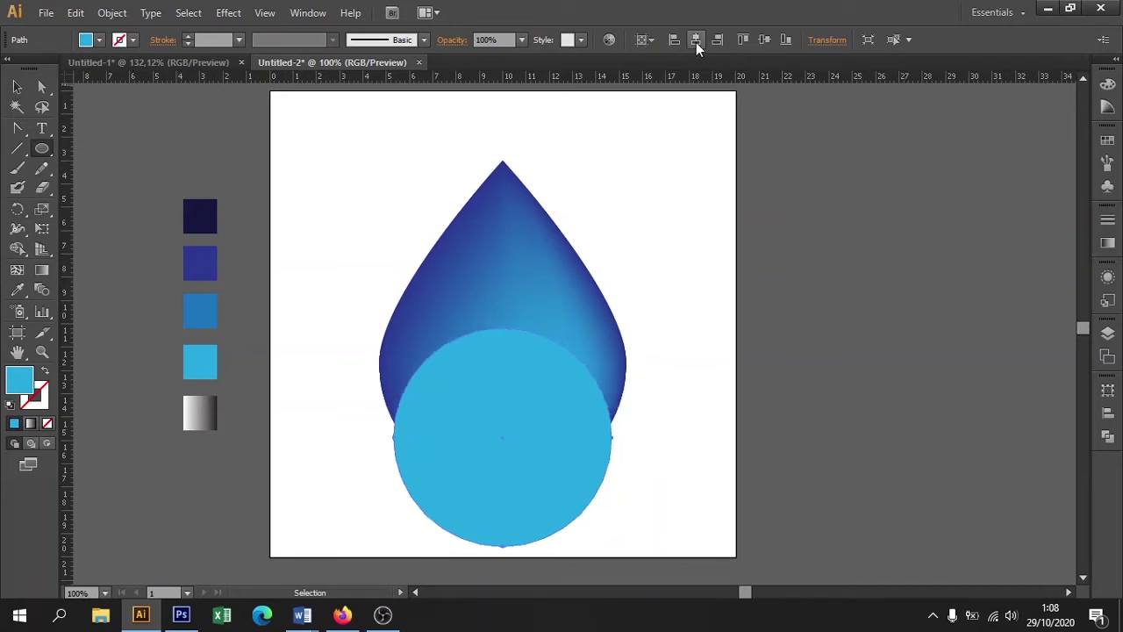
{"action": "left_click", "coordinate": [17, 86]}
{"action": "left_click_drag", "start_coordinate": [542, 464], "coordinate": [538, 395]}
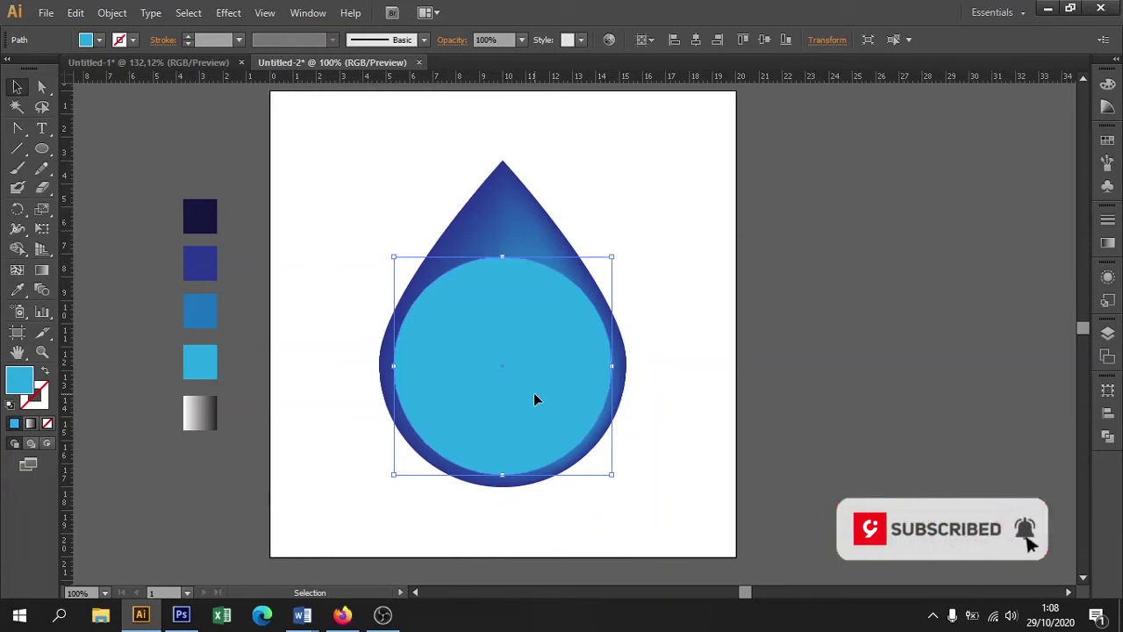
Alt-drag a slightly higher, enlarged copy and apply Pathfinder Minus Front to leave a crescent
{"action": "left_click_drag", "start_coordinate": [534, 394], "coordinate": [533, 377]}
{"action": "left_click_drag", "start_coordinate": [502, 239], "coordinate": [502, 234]}
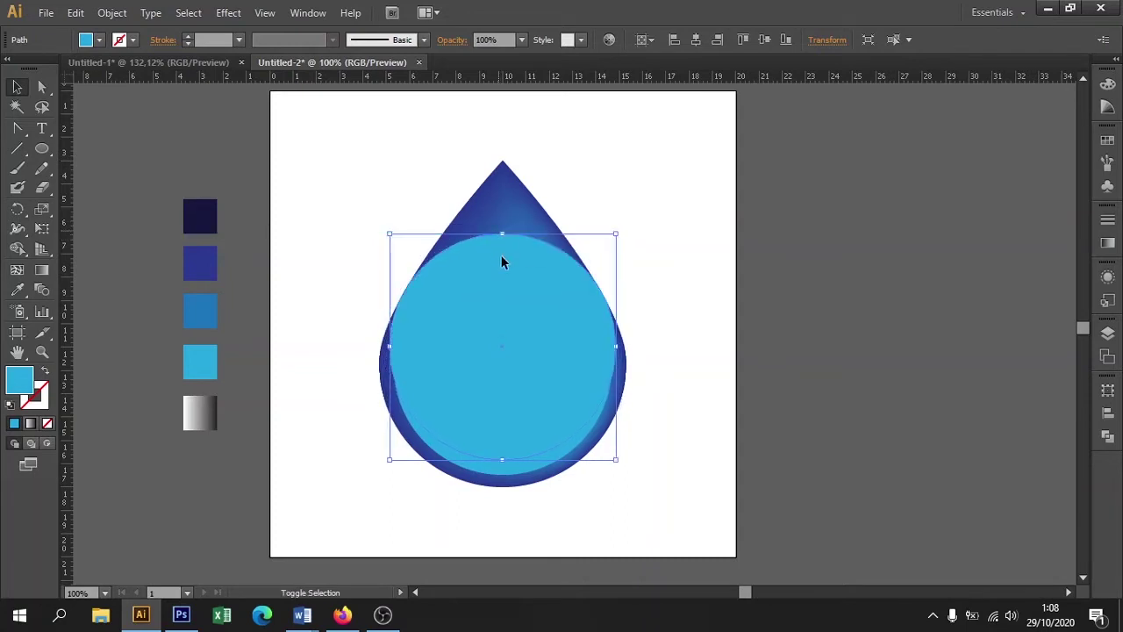
{"action": "left_click_drag", "start_coordinate": [526, 473], "coordinate": [528, 474]}
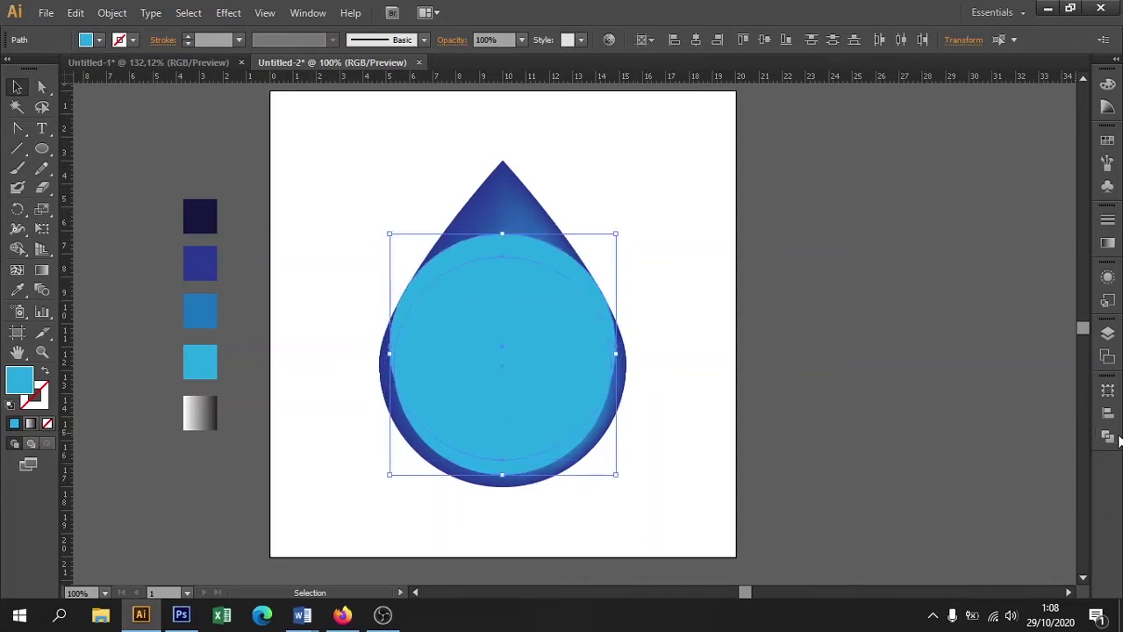
{"action": "left_click", "coordinate": [1108, 436]}
{"action": "left_click", "coordinate": [941, 418]}
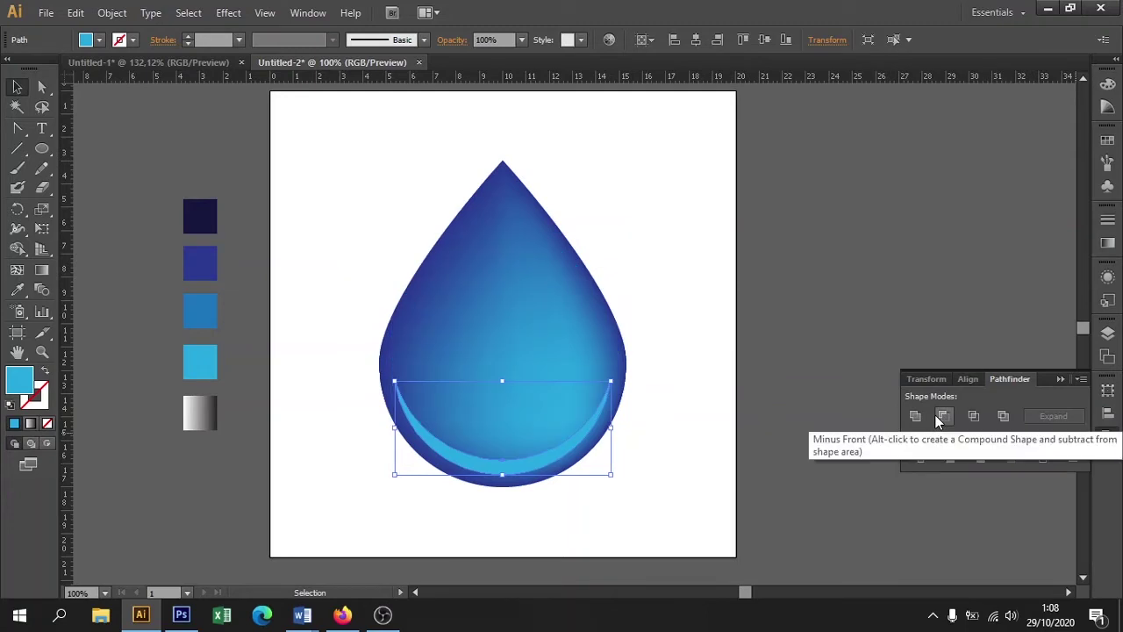
{"action": "left_click", "coordinate": [1067, 379]}
{"action": "left_click", "coordinate": [966, 412]}
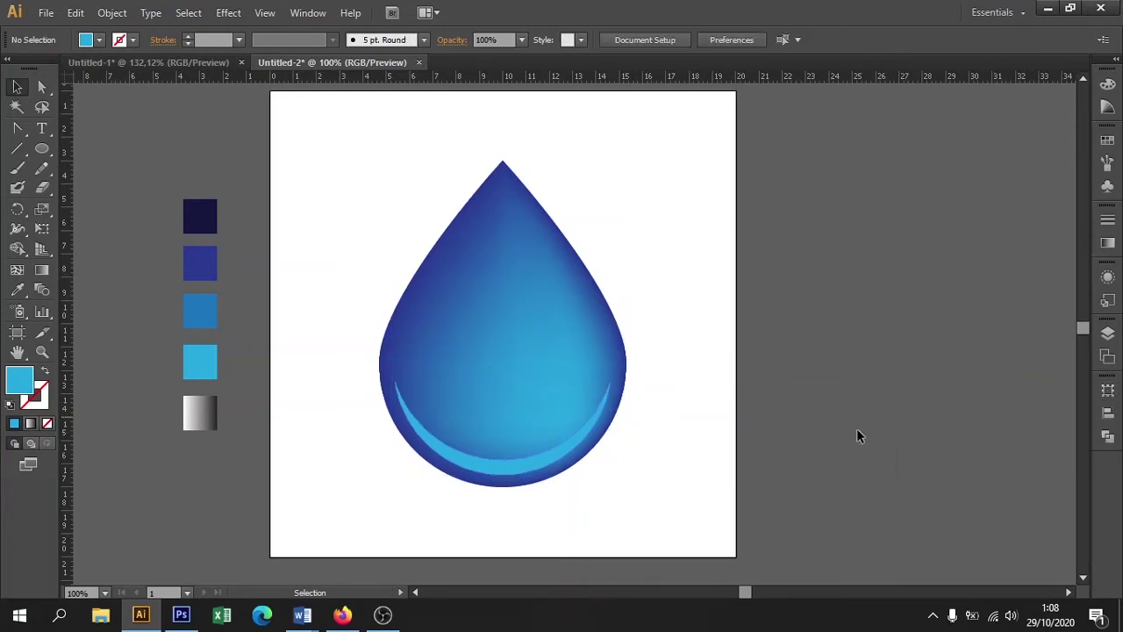
{"action": "left_click", "coordinate": [545, 467]}
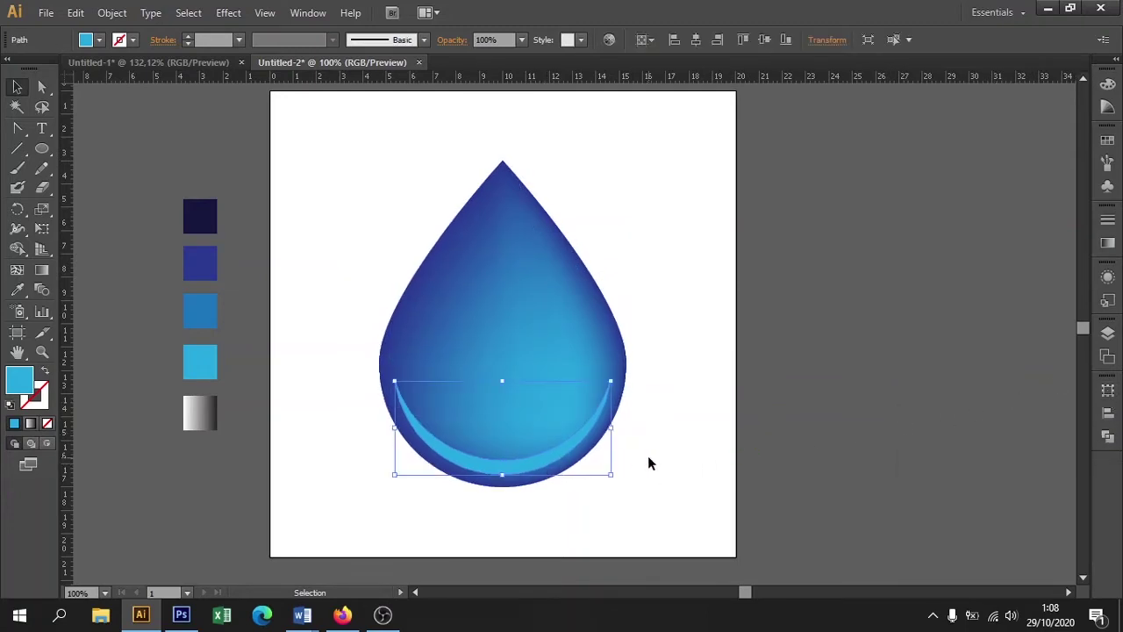
Give the crescent the grey gradient swatch and drag the gradient to run vertically
{"action": "left_click", "coordinate": [27, 298]}
{"action": "left_click", "coordinate": [198, 402]}
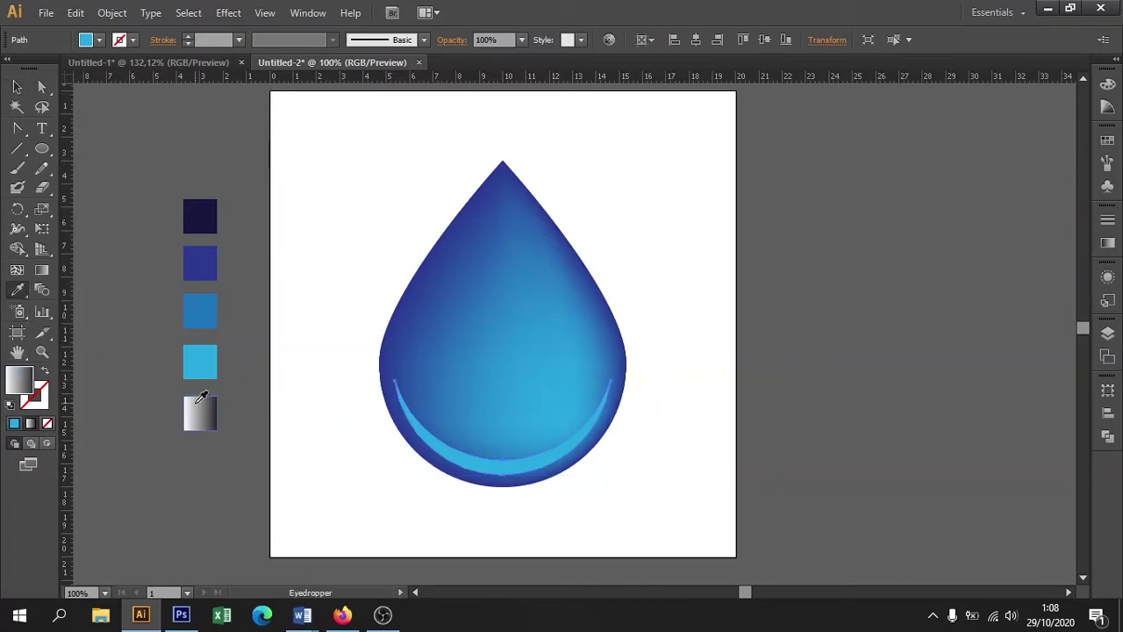
{"action": "key", "text": "v"}
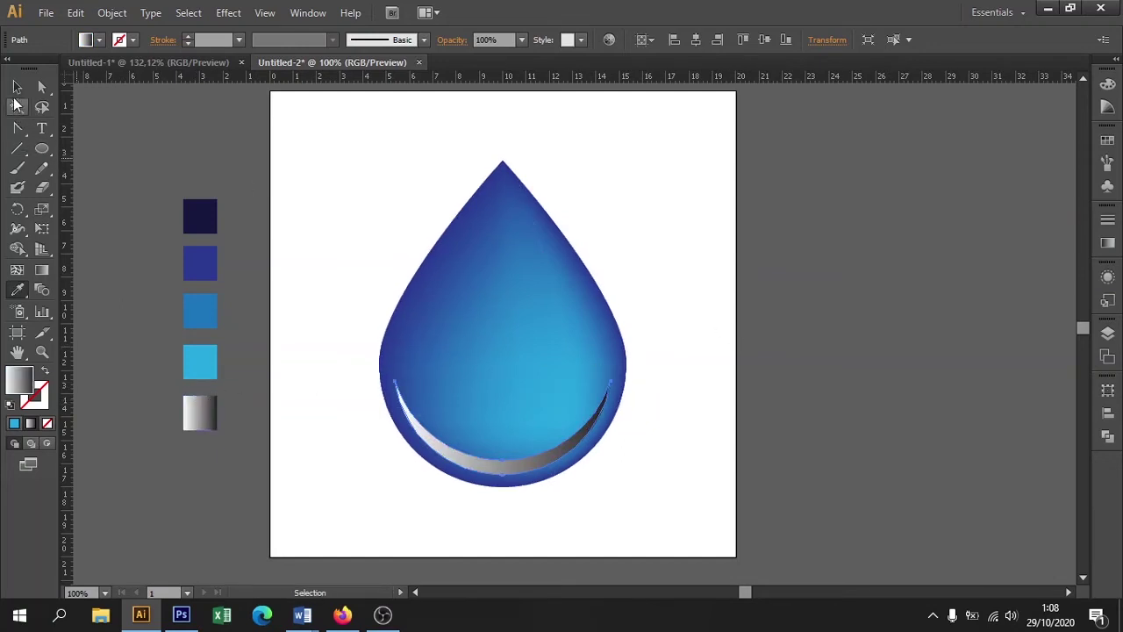
{"action": "left_click", "coordinate": [16, 88]}
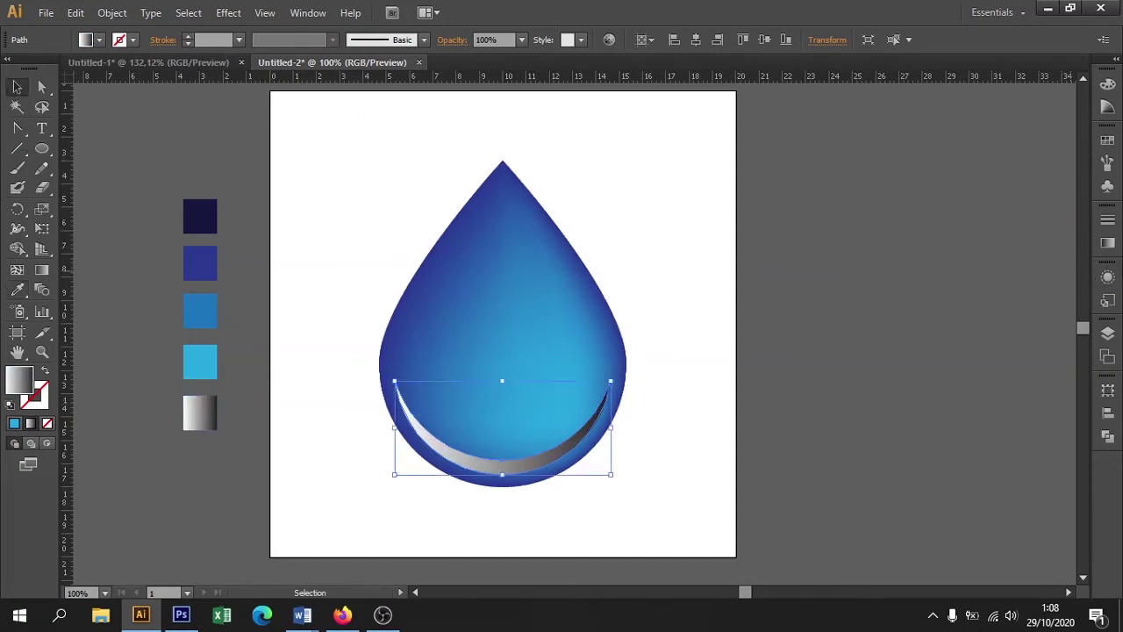
{"action": "key", "text": "g"}
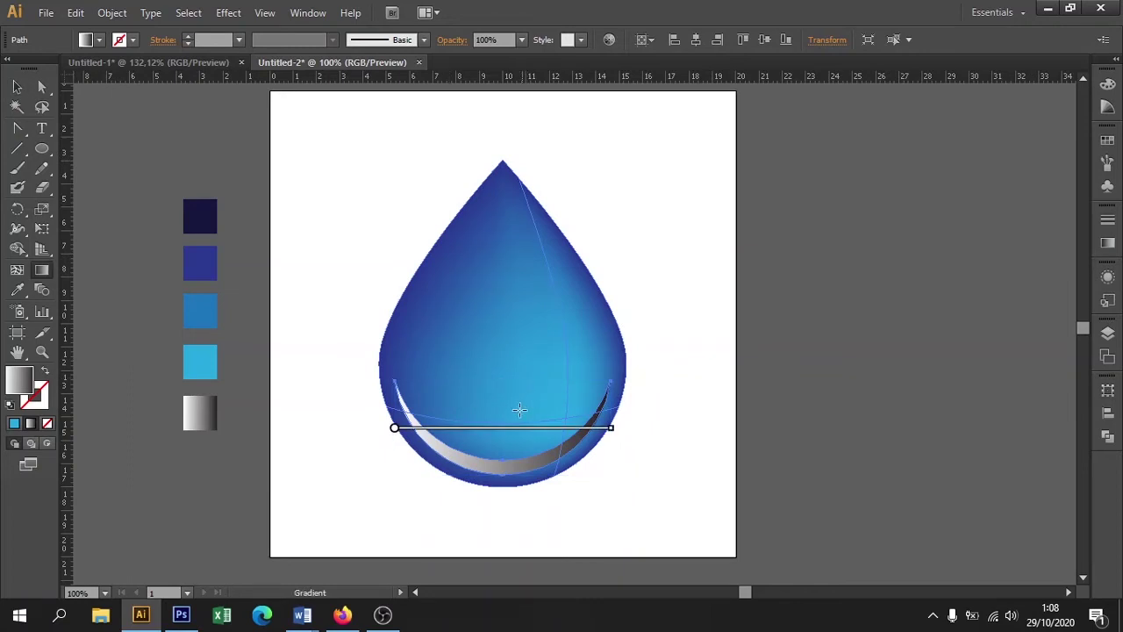
{"action": "left_click_drag", "start_coordinate": [503, 406], "coordinate": [508, 513]}
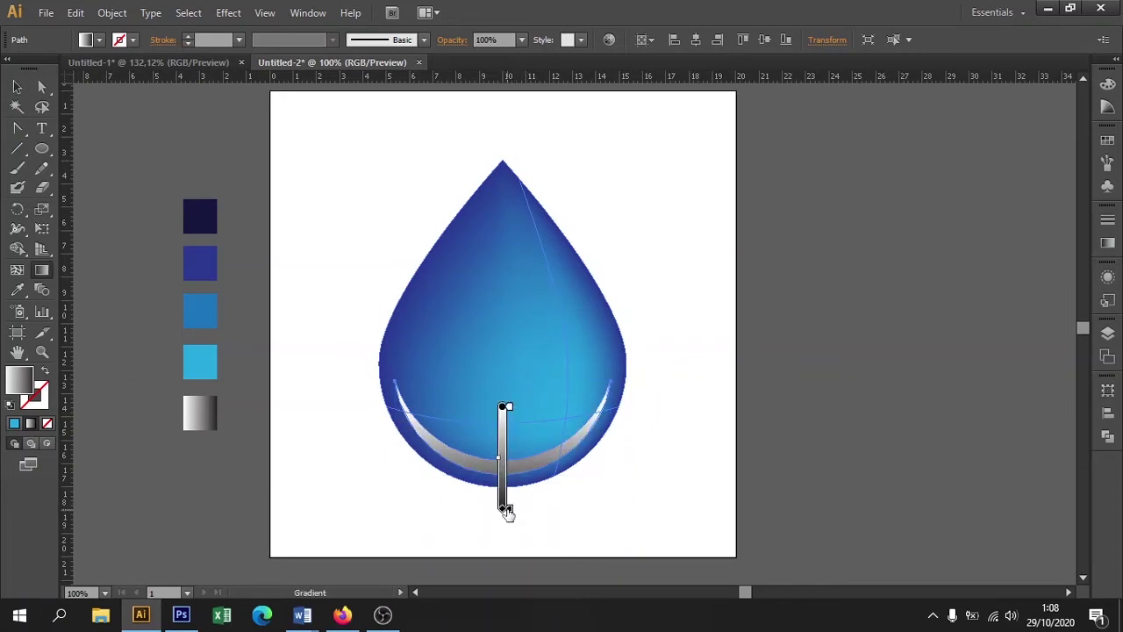
{"action": "key", "text": "v"}
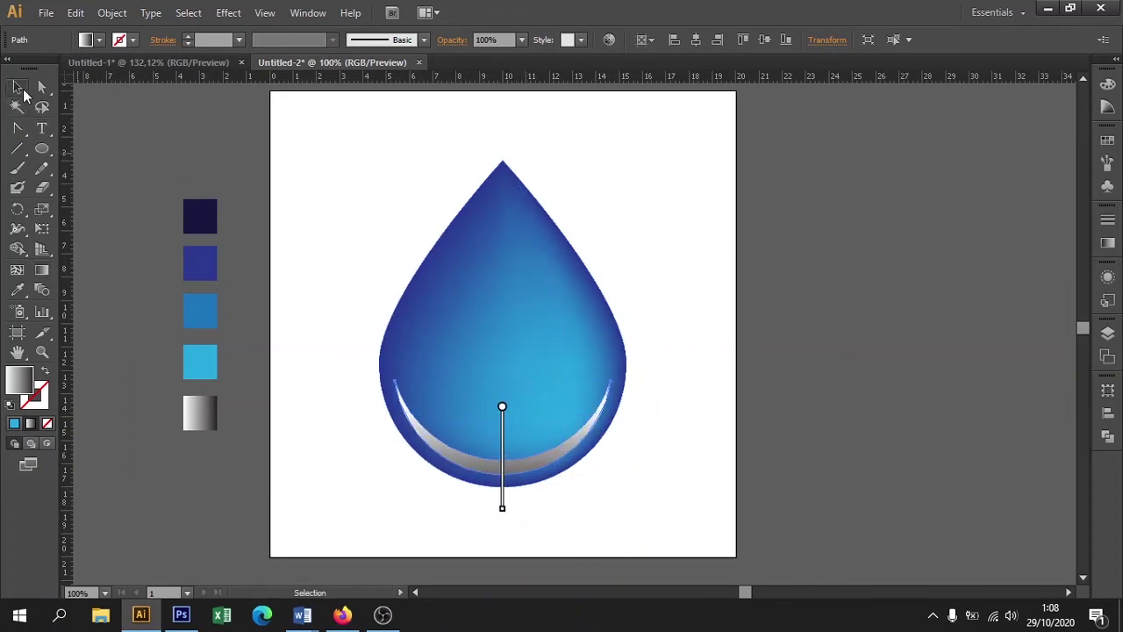
{"action": "left_click", "coordinate": [365, 215]}
{"action": "left_click", "coordinate": [514, 474]}
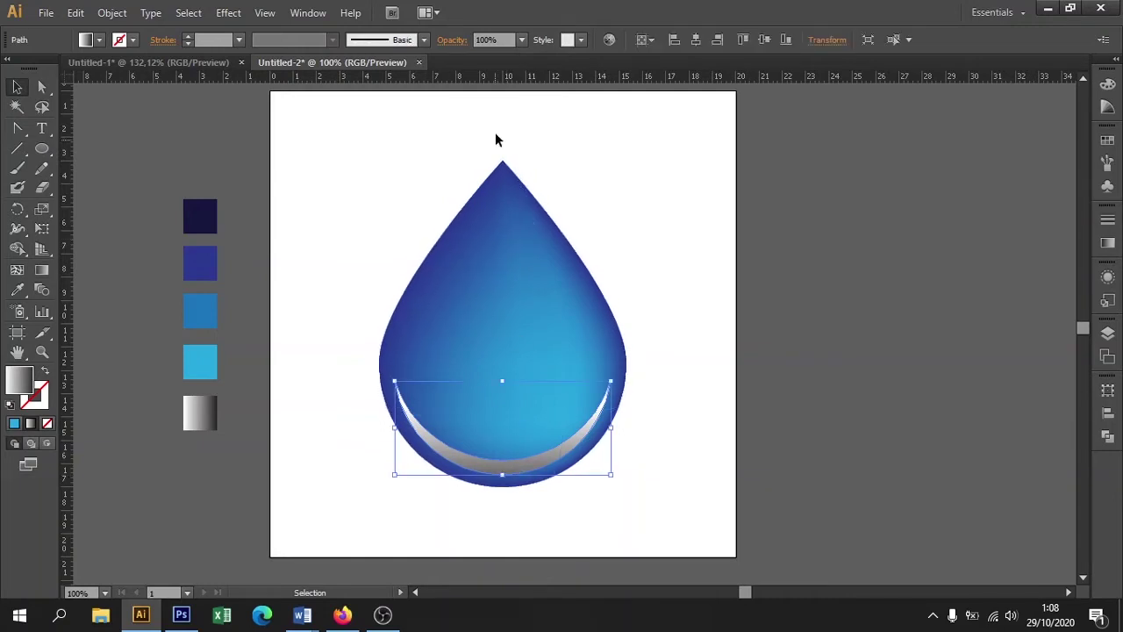
Set the crescent's blend mode to Screen and reverse its gradient
{"action": "left_click", "coordinate": [451, 40]}
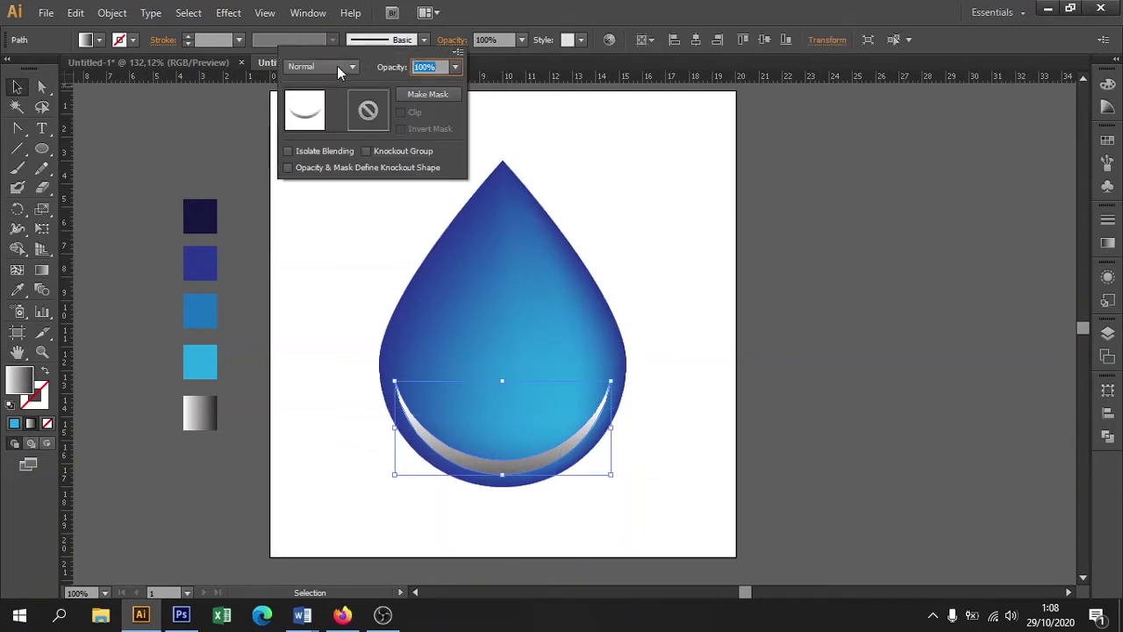
{"action": "left_click", "coordinate": [337, 65]}
{"action": "left_click", "coordinate": [335, 181]}
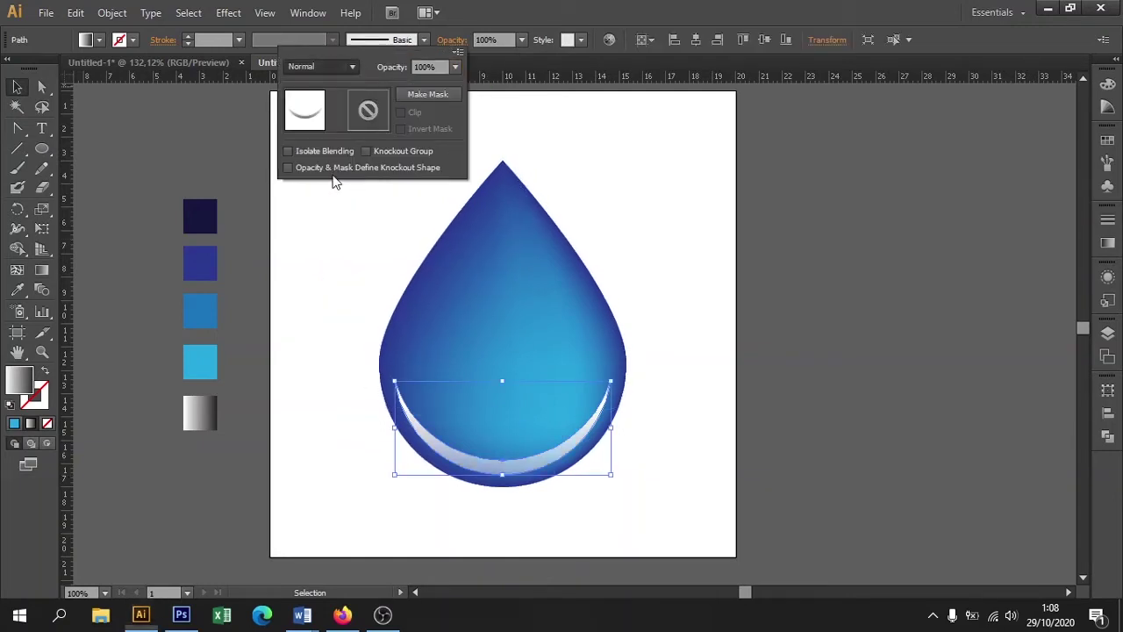
{"action": "left_click", "coordinate": [640, 250]}
{"action": "left_click", "coordinate": [542, 469]}
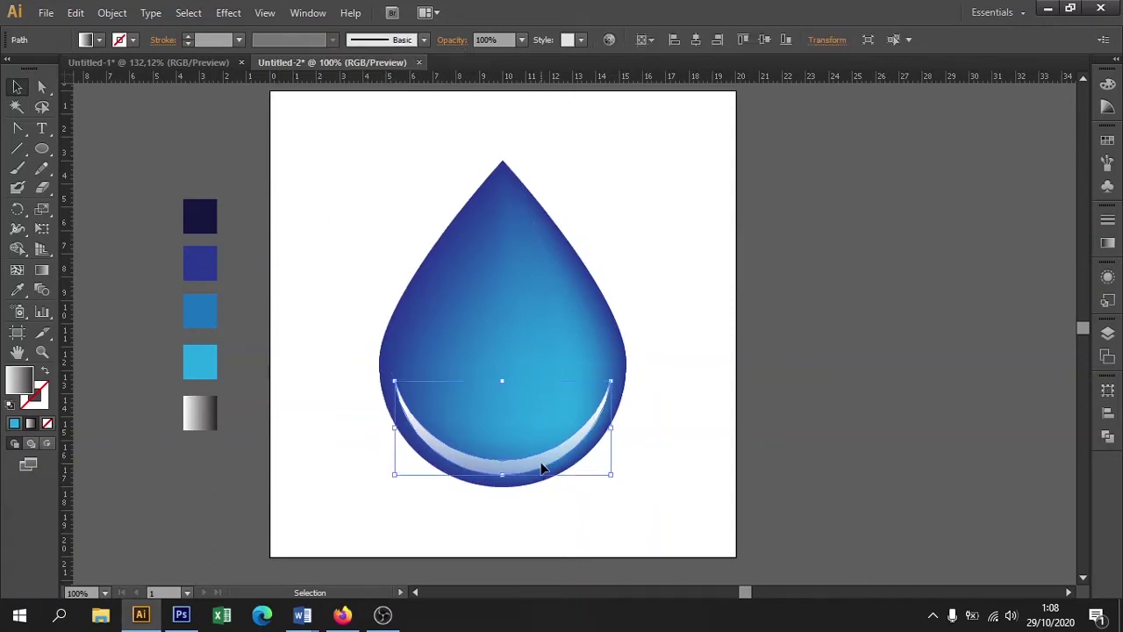
{"action": "left_click", "coordinate": [1107, 243]}
{"action": "left_click", "coordinate": [917, 290]}
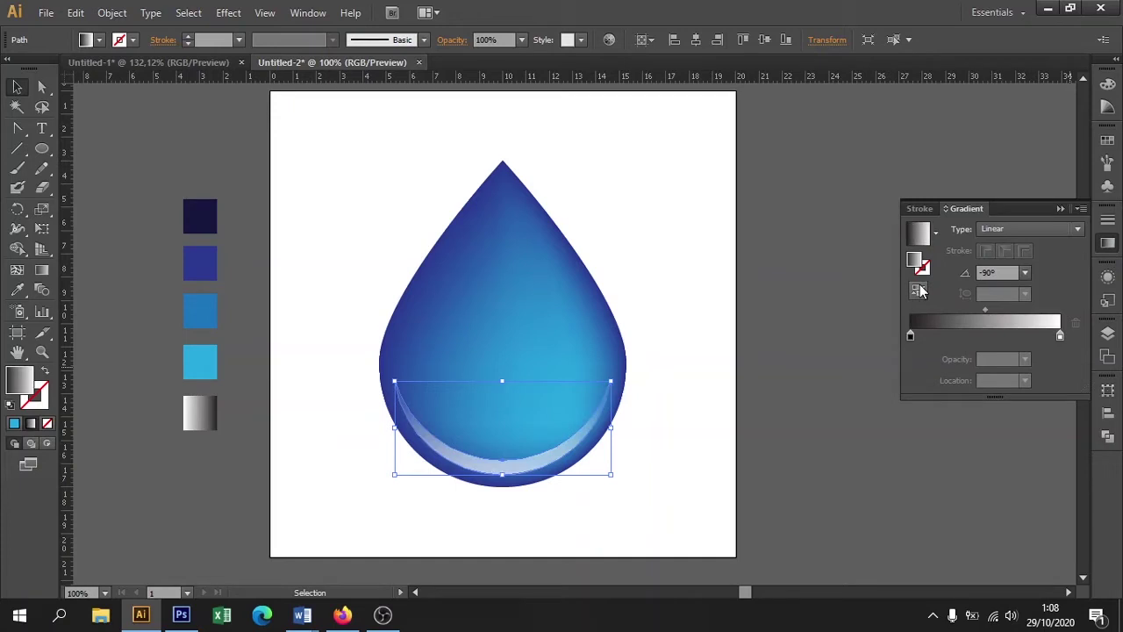
{"action": "left_click", "coordinate": [702, 339]}
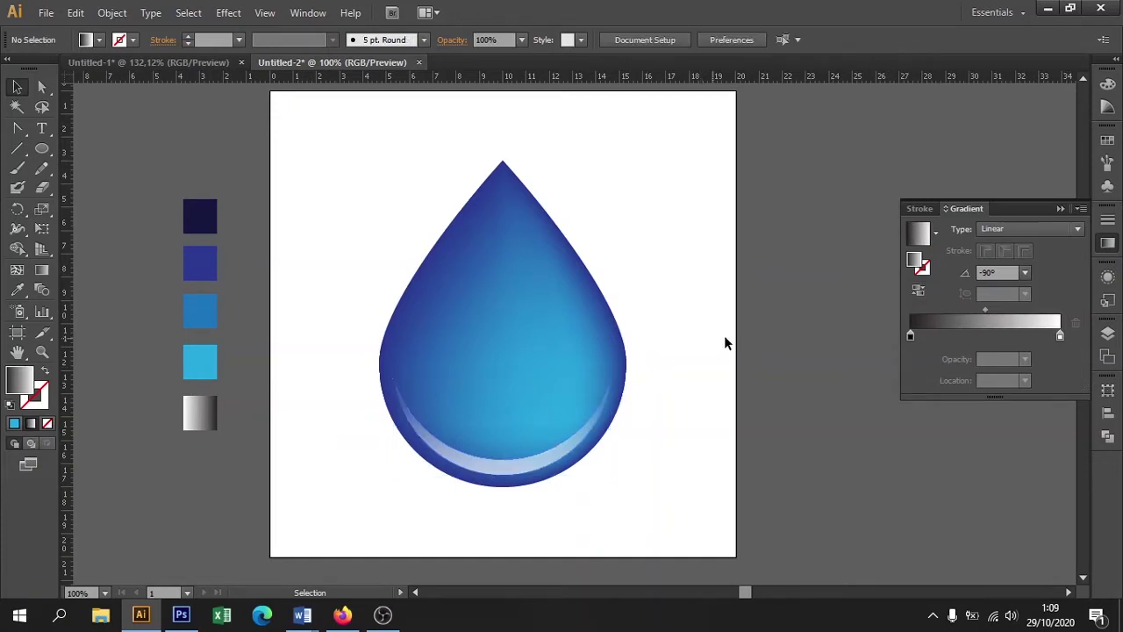
Zoom in on the drop's bottom and duplicate the crescent slightly higher
{"action": "left_click", "coordinate": [1060, 209]}
{"action": "key", "text": "z"}
{"action": "left_click_drag", "start_coordinate": [345, 307], "coordinate": [676, 514]}
{"action": "key", "text": "v"}
{"action": "left_click", "coordinate": [584, 474]}
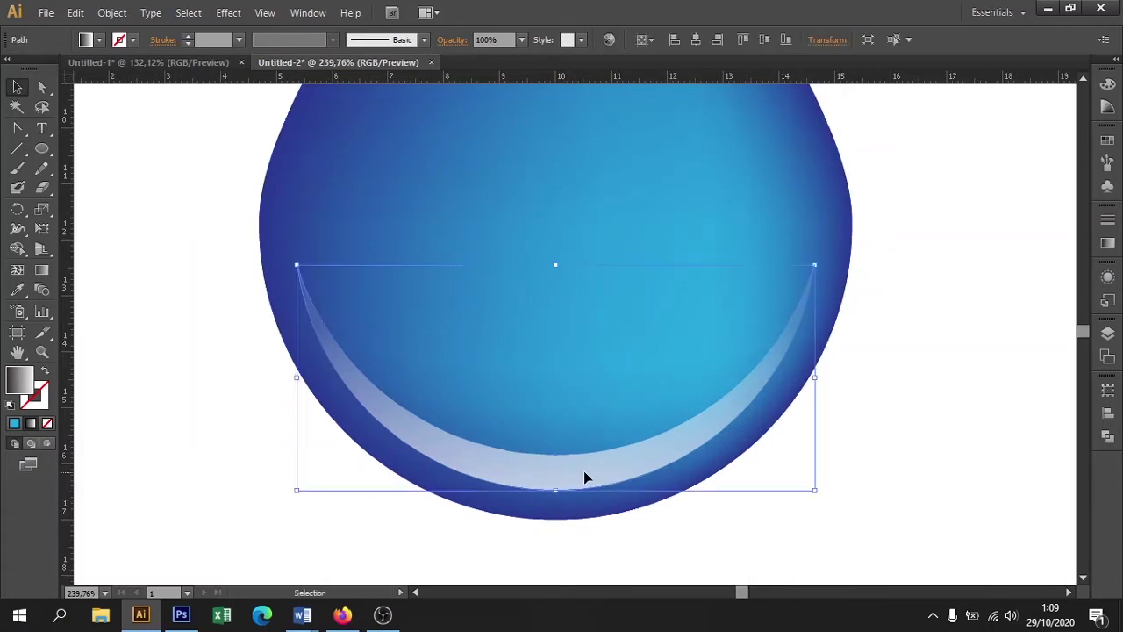
{"action": "left_click_drag", "start_coordinate": [583, 469], "coordinate": [584, 455]}
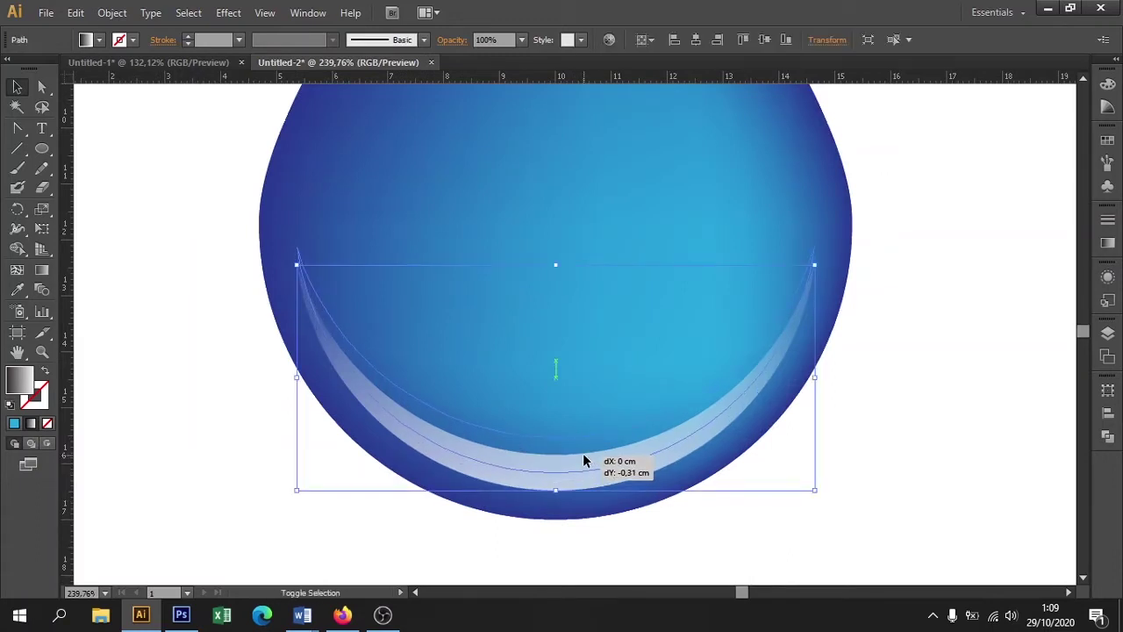
{"action": "left_click", "coordinate": [856, 452]}
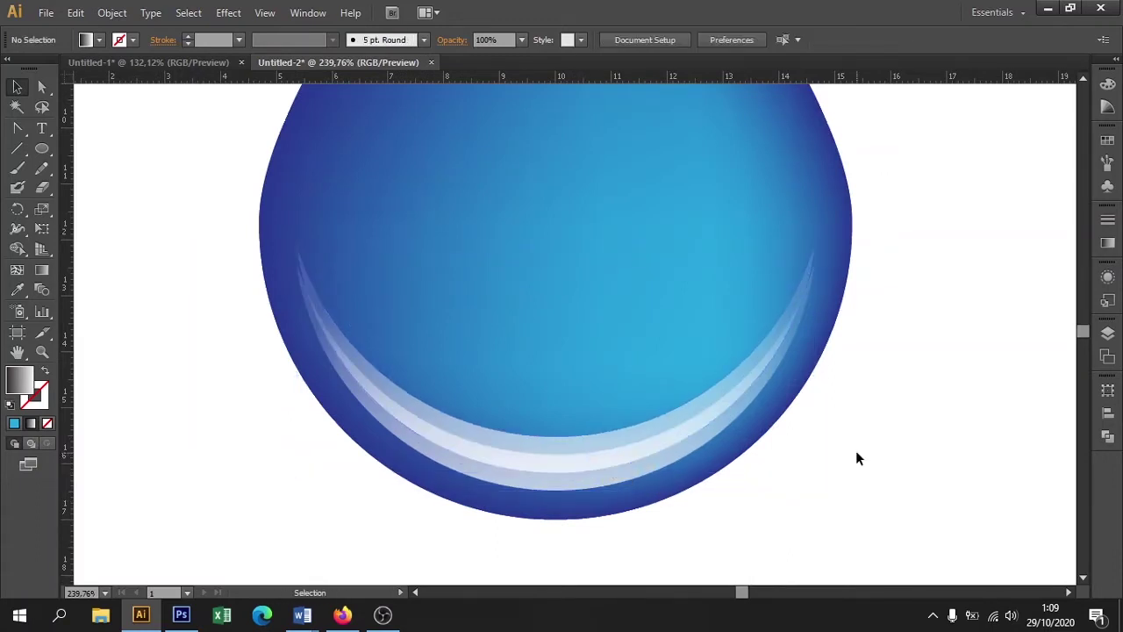
Set the lower crescent to 70% opacity and the upper copy to 40%
{"action": "key", "text": "ctrl+minus"}
{"action": "key", "text": "ctrl+1"}
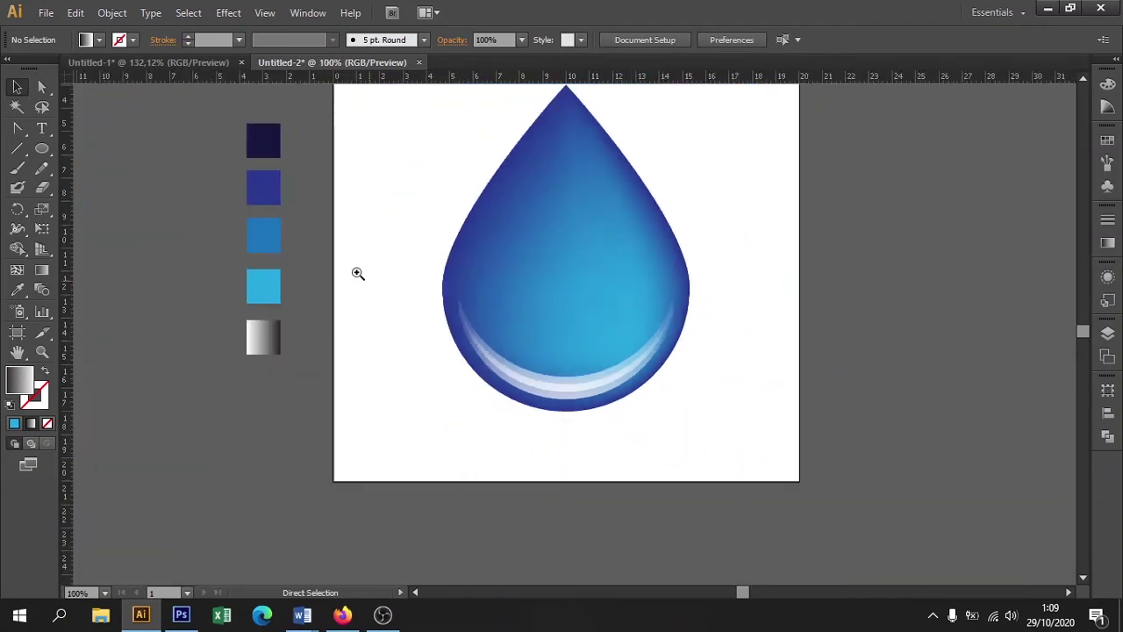
{"action": "left_click_drag", "start_coordinate": [339, 251], "coordinate": [737, 449]}
{"action": "left_click", "coordinate": [677, 443]}
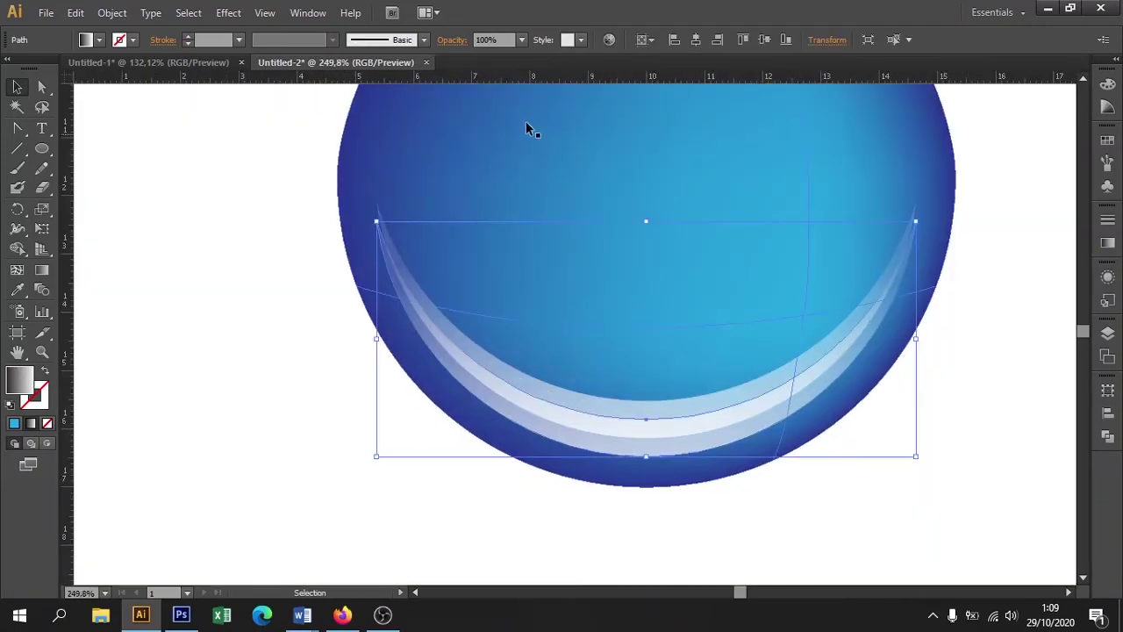
{"action": "left_click", "coordinate": [520, 41]}
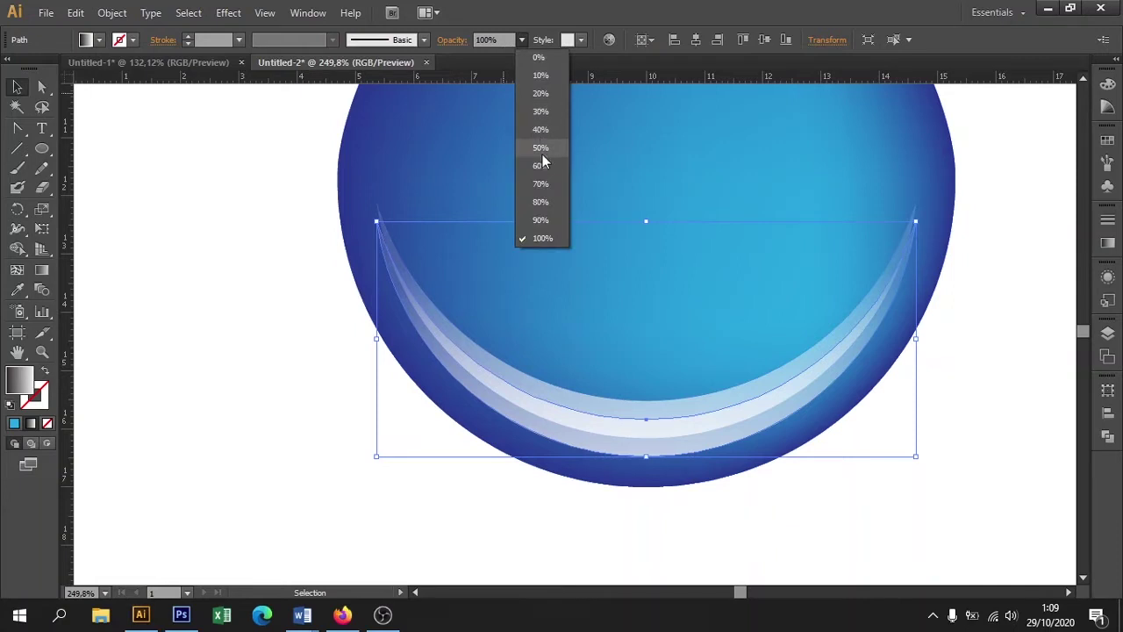
{"action": "left_click", "coordinate": [546, 184]}
{"action": "left_click", "coordinate": [671, 397]}
{"action": "left_click", "coordinate": [522, 41]}
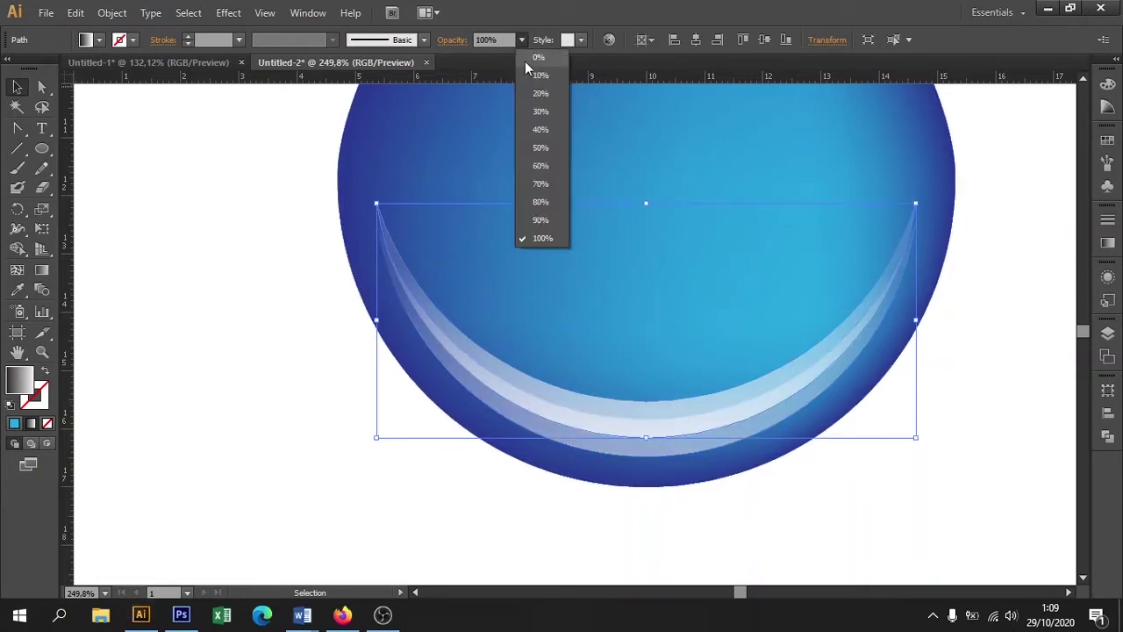
{"action": "left_click", "coordinate": [539, 129]}
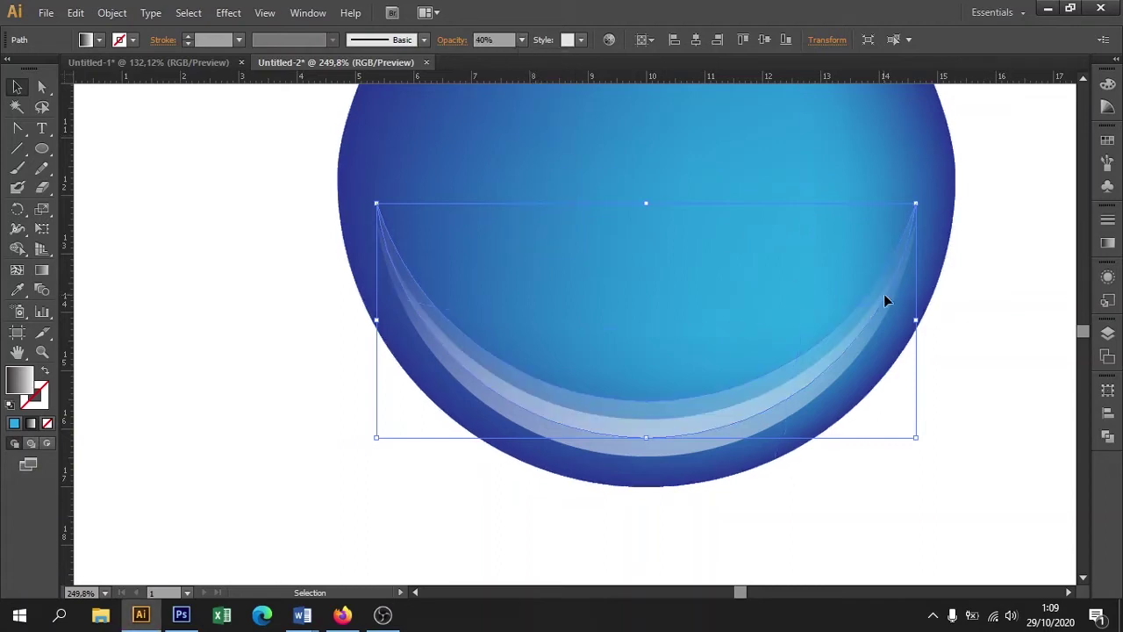
Zoom out to the whole artboard, then zoom in closely around the drop
{"action": "left_click", "coordinate": [991, 314]}
{"action": "key", "text": "ctrl+minus"}
{"action": "key", "text": "ctrl+minus"}
{"action": "key", "text": "ctrl+minus"}
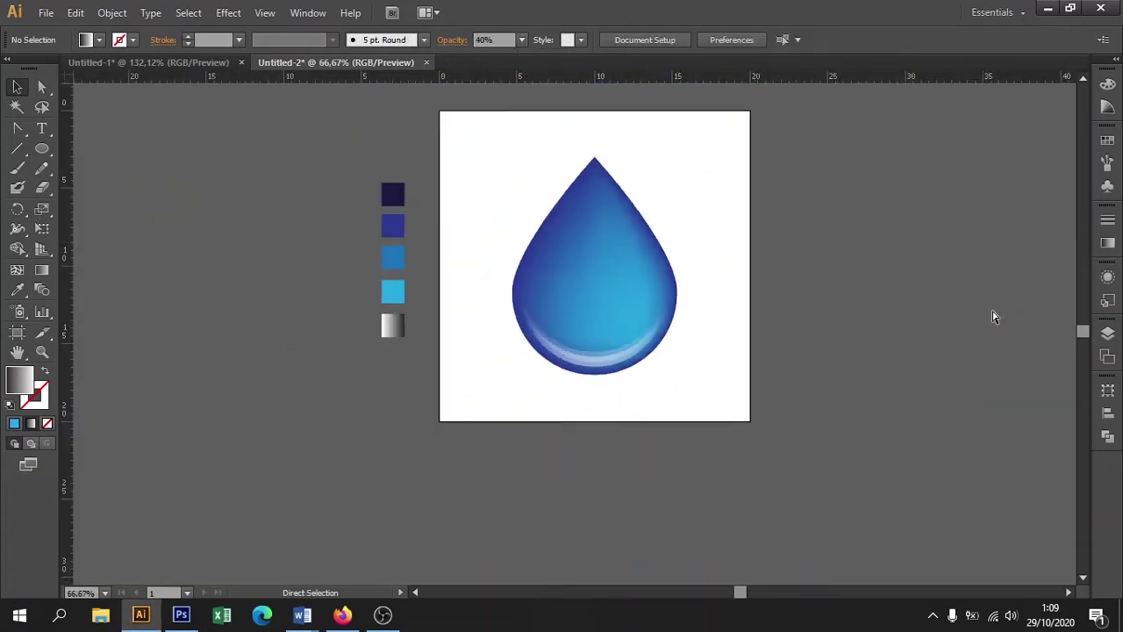
{"action": "key", "text": "ctrl+minus"}
{"action": "key", "text": "ctrl+minus"}
{"action": "mouse_move", "coordinate": [524, 217]}
{"action": "left_mouse_down"}
{"action": "mouse_move", "coordinate": [676, 375]}
{"action": "mouse_move", "coordinate": [588, 309]}
{"action": "left_mouse_up"}
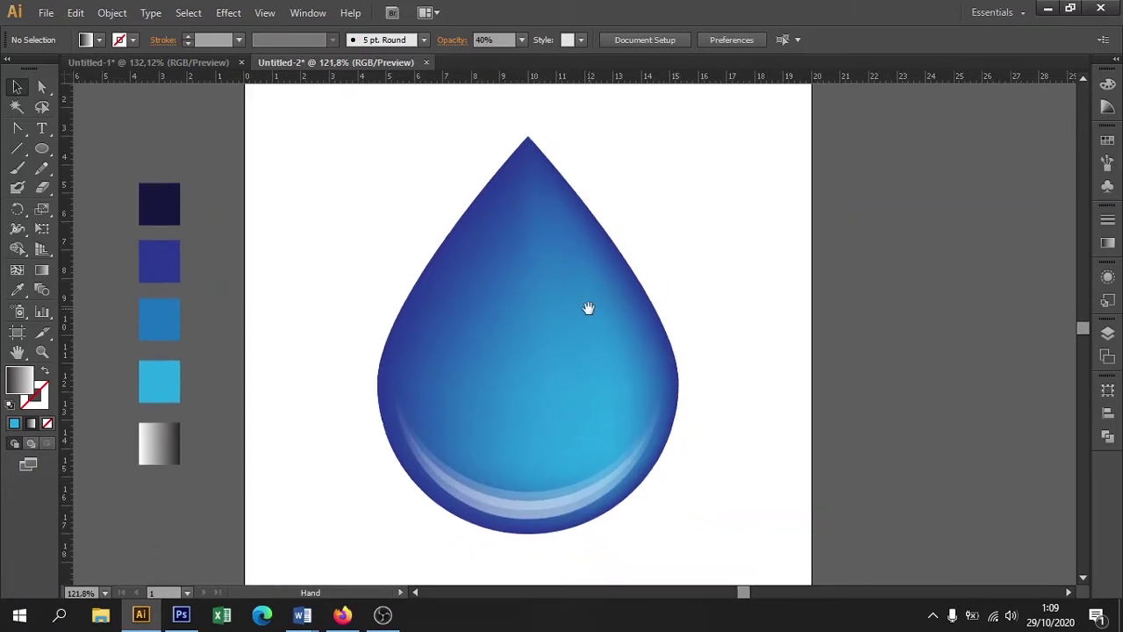
Draw a circle left of the drop, give it the grey gradient swatch, and make it radial
{"action": "left_click", "coordinate": [41, 148]}
{"action": "left_click_drag", "start_coordinate": [318, 138], "coordinate": [419, 238]}
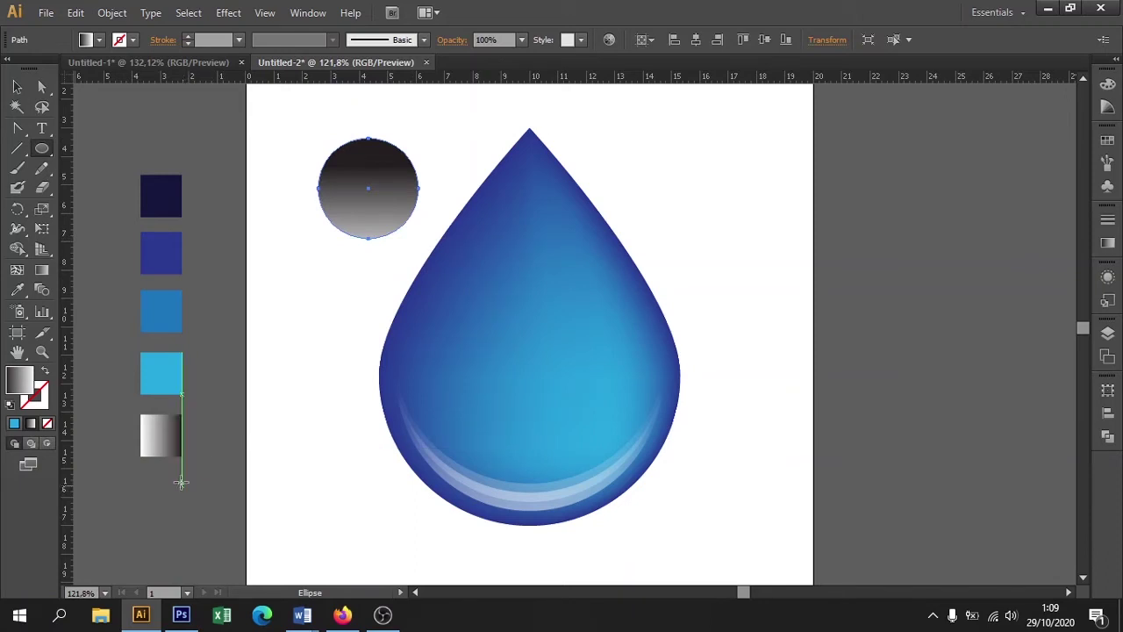
{"action": "left_click", "coordinate": [17, 289]}
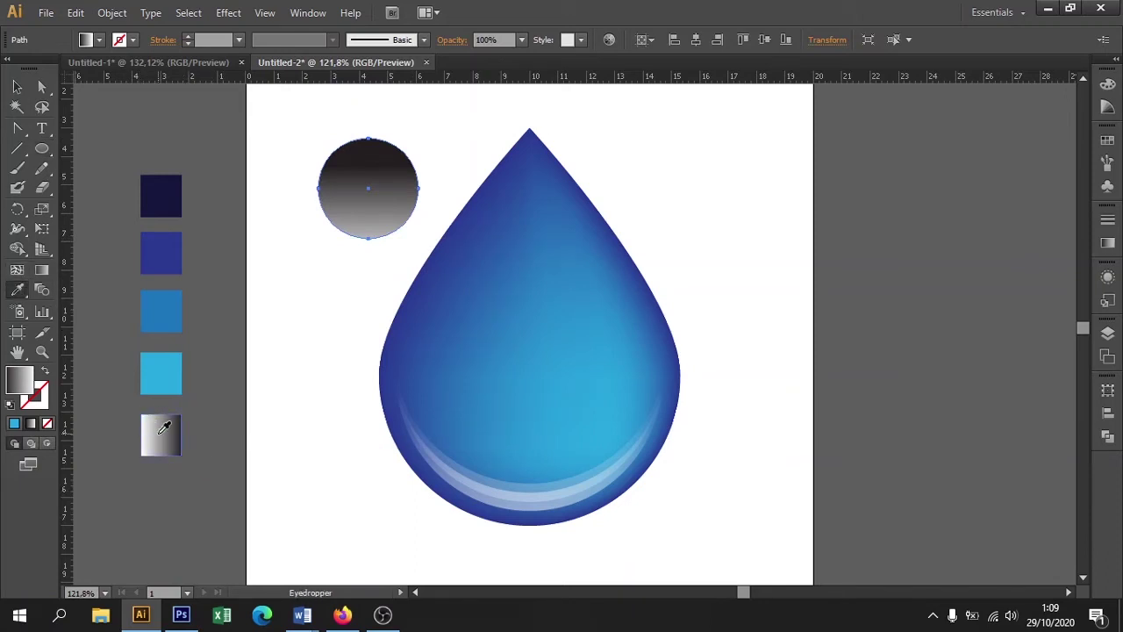
{"action": "left_click", "coordinate": [161, 432]}
{"action": "left_click", "coordinate": [16, 86]}
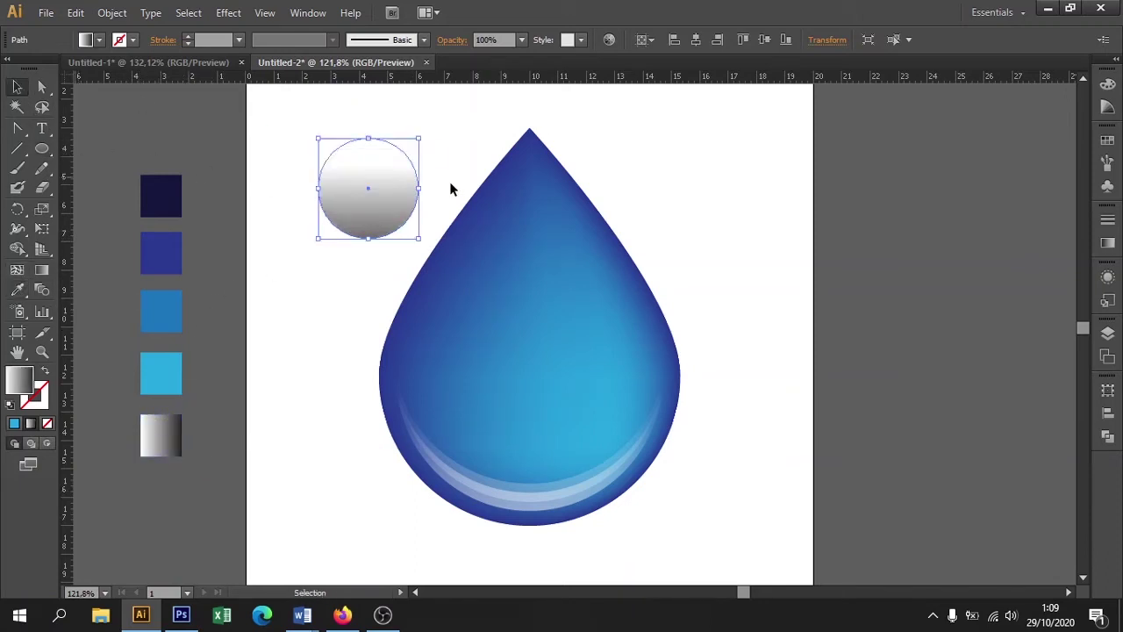
{"action": "left_click", "coordinate": [1108, 244]}
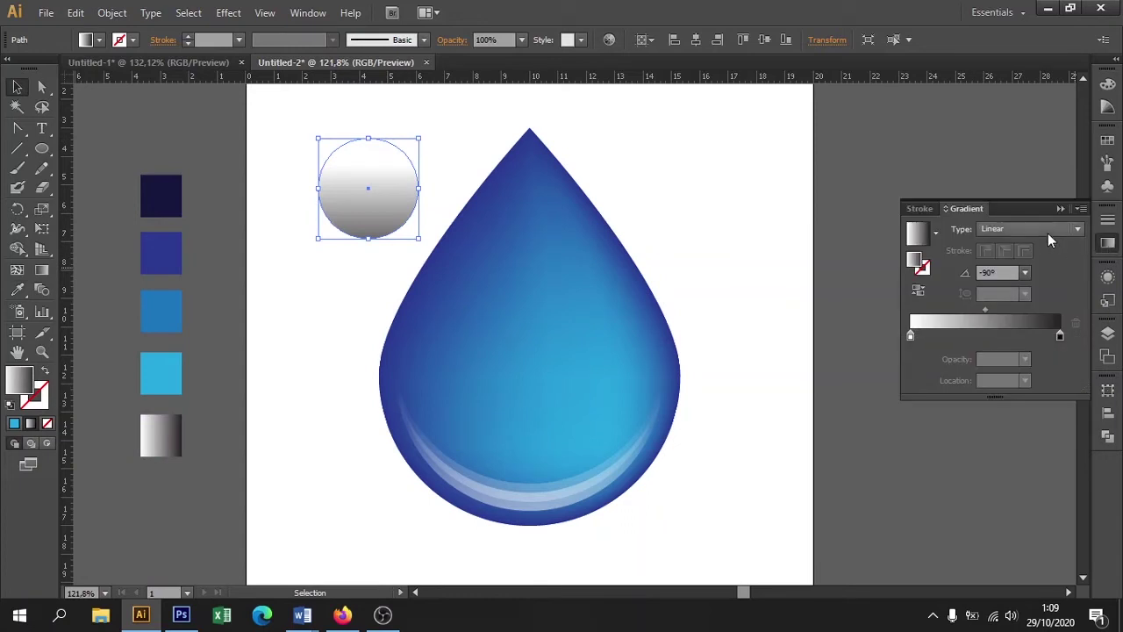
{"action": "left_click", "coordinate": [1048, 233]}
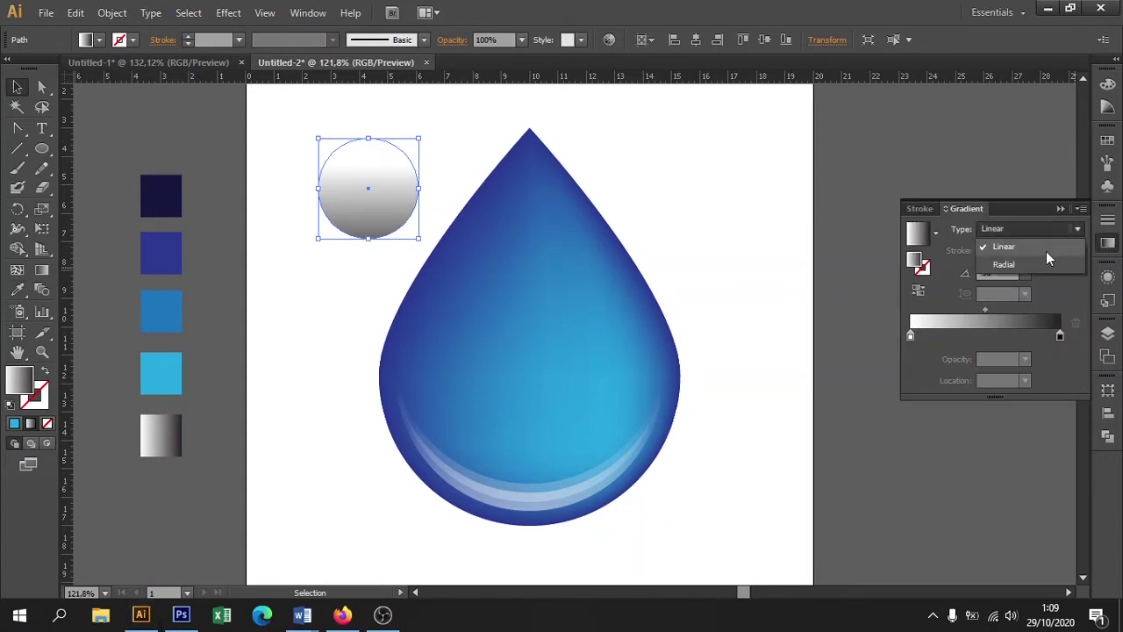
{"action": "left_click", "coordinate": [1045, 261]}
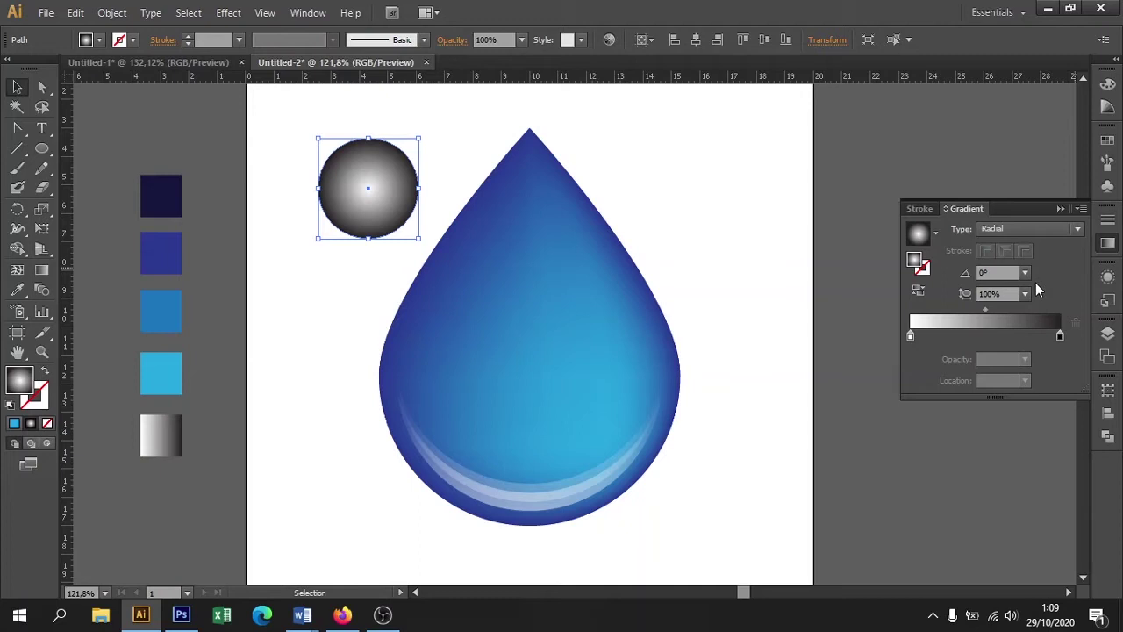
Make both gradient stops cyan, the outer stop 0% opacity, with the midpoint at about 39%
{"action": "left_click", "coordinate": [911, 337]}
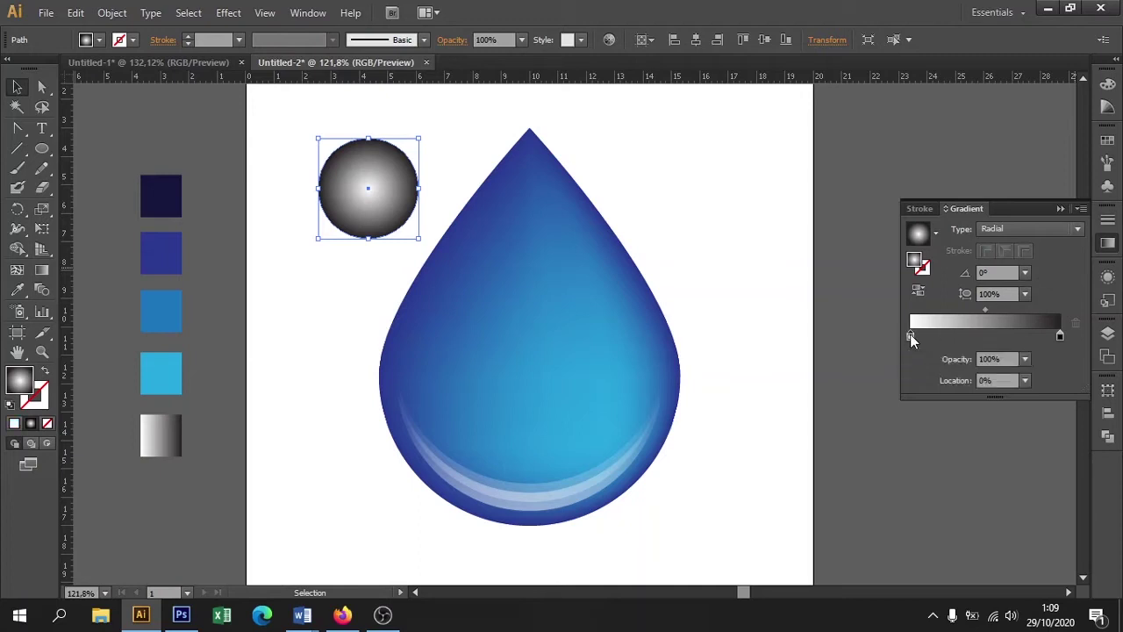
{"action": "double_click", "coordinate": [912, 337]}
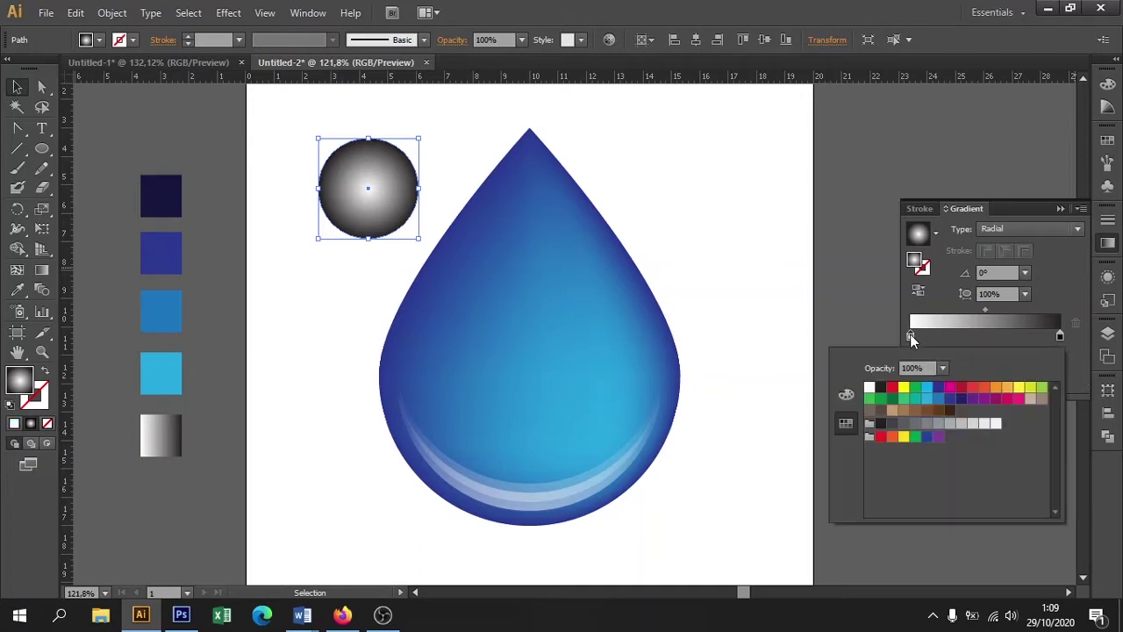
{"action": "left_click", "coordinate": [928, 389]}
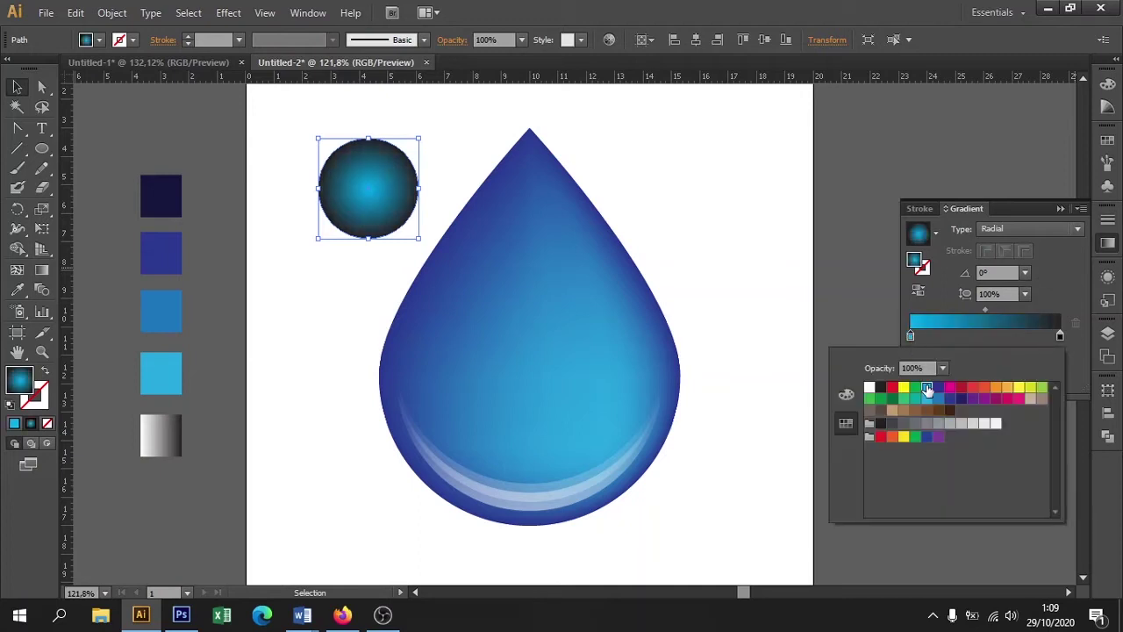
{"action": "left_click", "coordinate": [1061, 337]}
{"action": "left_click", "coordinate": [1024, 361]}
{"action": "left_click", "coordinate": [943, 368]}
{"action": "type", "text": "0"}
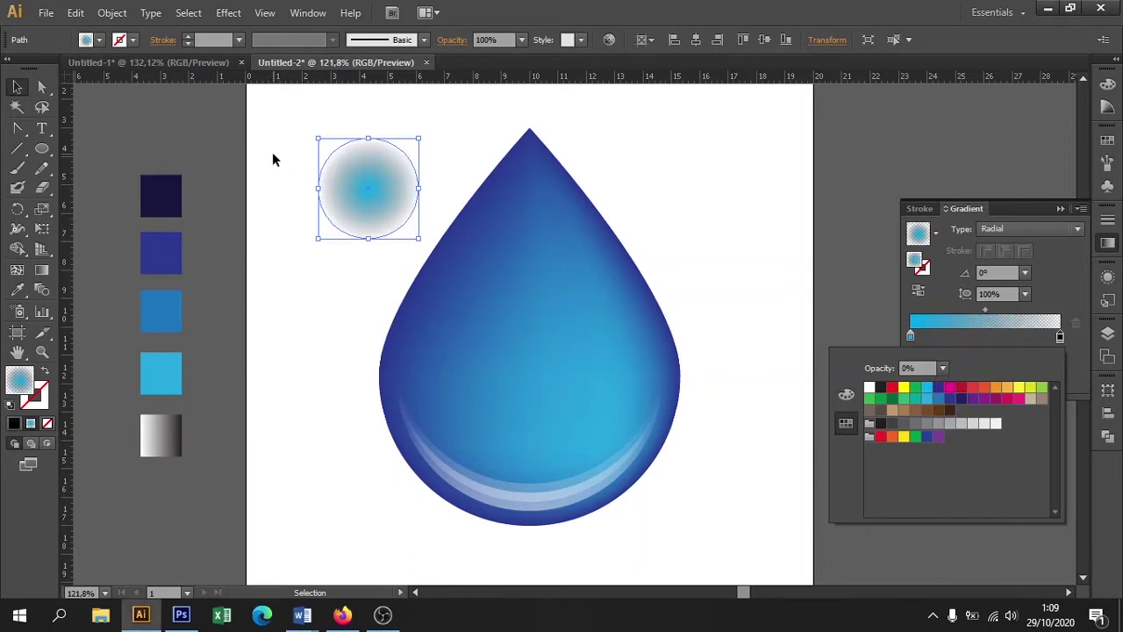
{"action": "left_click_drag", "start_coordinate": [988, 309], "coordinate": [972, 306]}
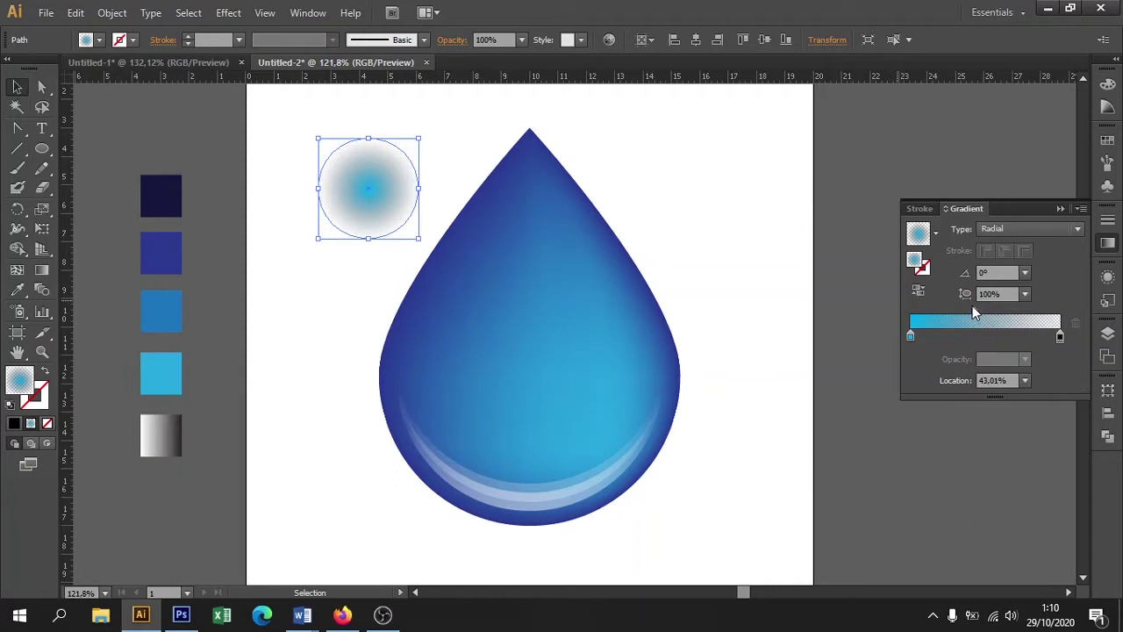
{"action": "double_click", "coordinate": [1060, 337]}
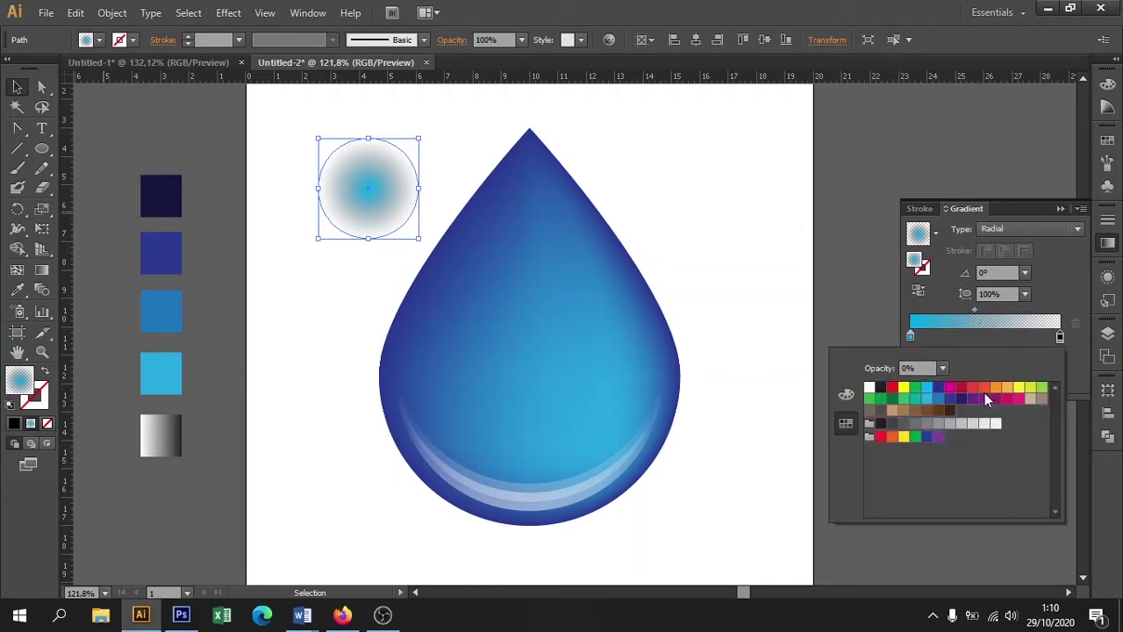
{"action": "left_click", "coordinate": [927, 387]}
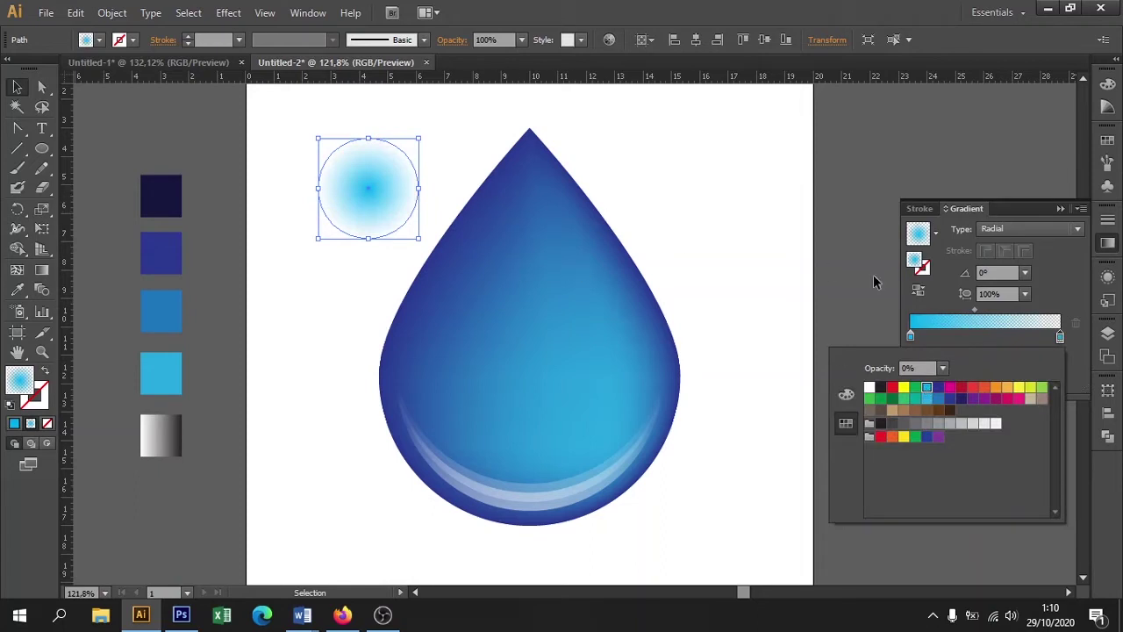
{"action": "left_click", "coordinate": [975, 314]}
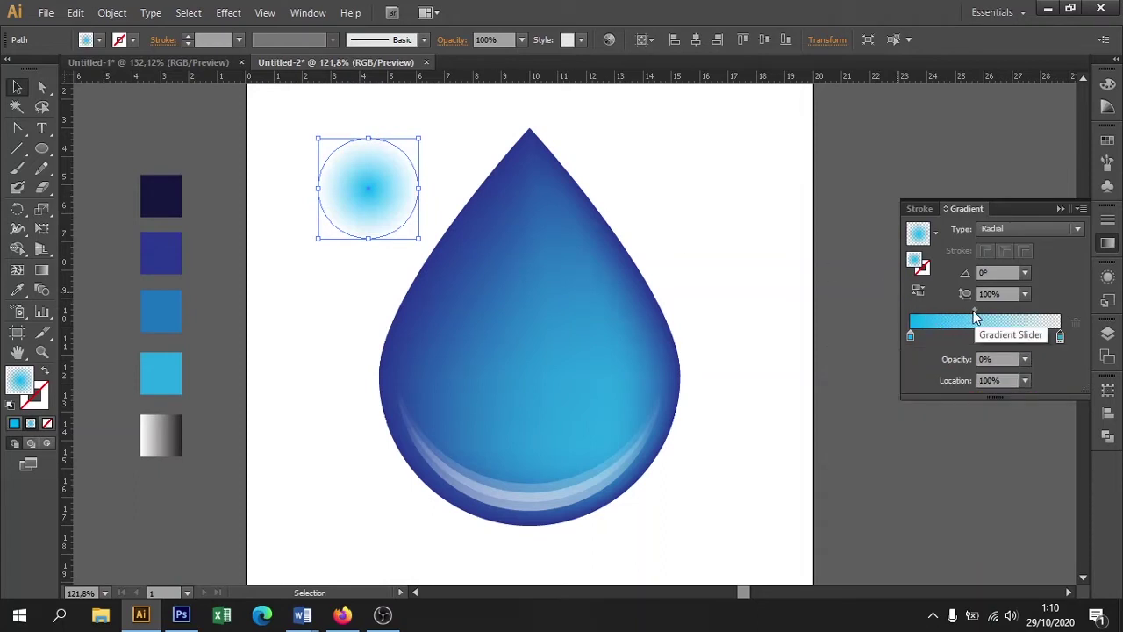
{"action": "left_click", "coordinate": [972, 312]}
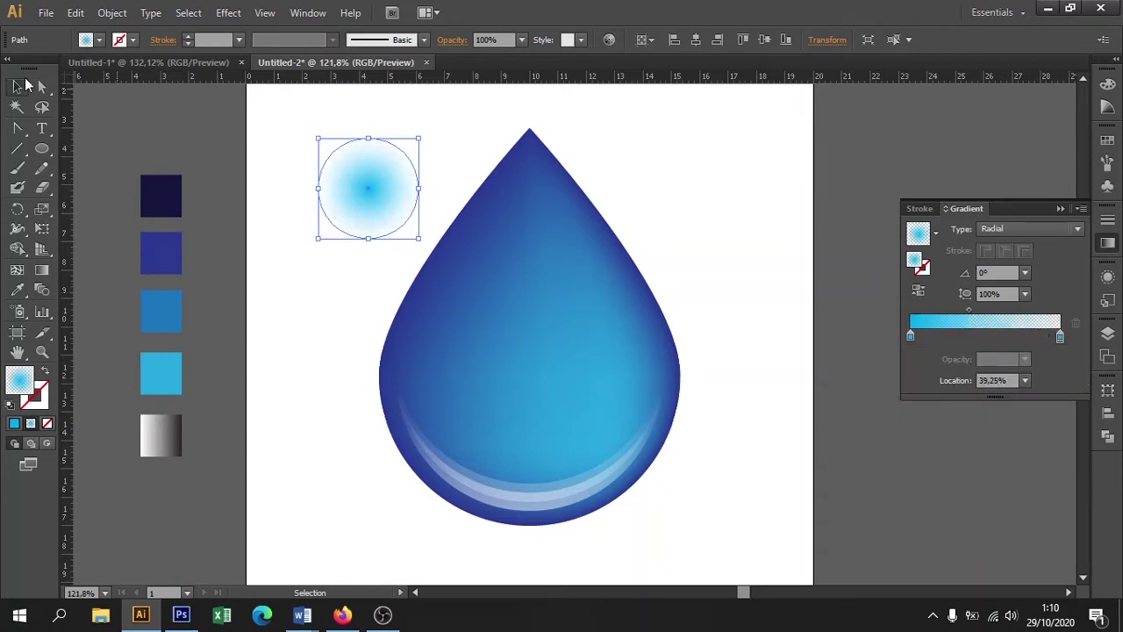
{"action": "left_click", "coordinate": [314, 195]}
Move the gradient circle into the drop's lower middle and set its blend mode to Screen
{"action": "left_click", "coordinate": [389, 187]}
{"action": "left_click_drag", "start_coordinate": [373, 189], "coordinate": [579, 400]}
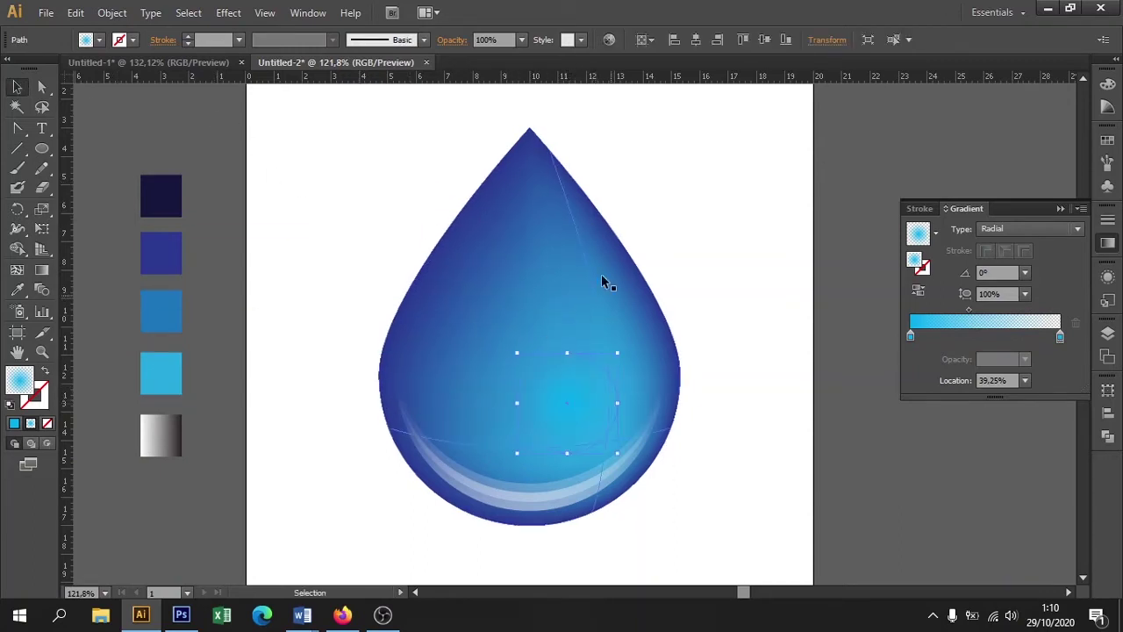
{"action": "left_click", "coordinate": [454, 46]}
{"action": "left_click", "coordinate": [331, 69]}
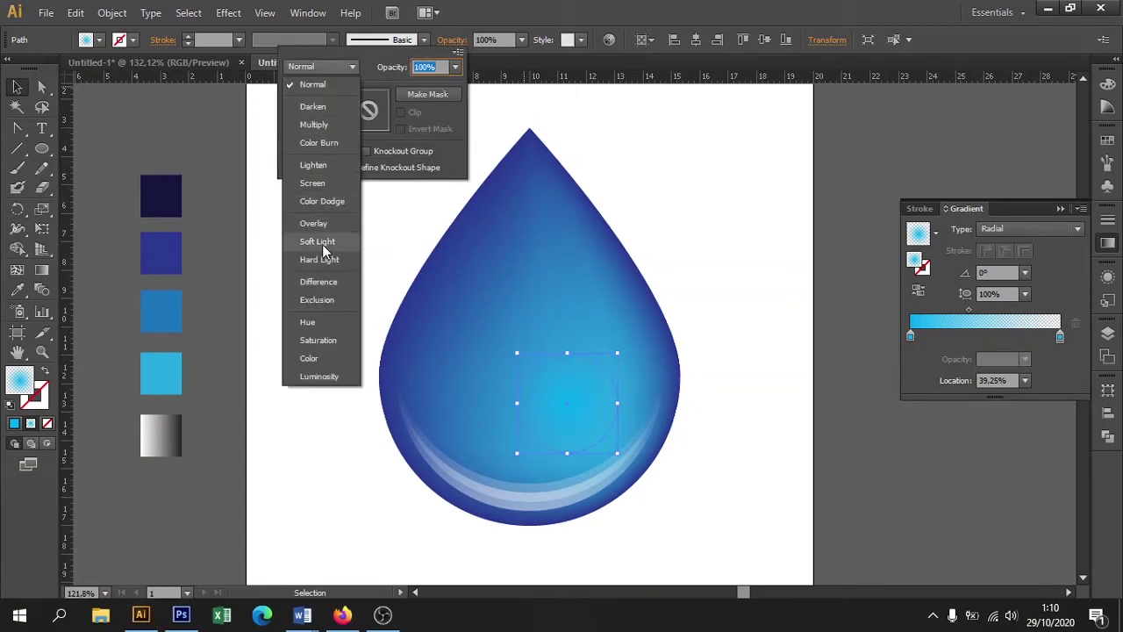
{"action": "left_click", "coordinate": [332, 185]}
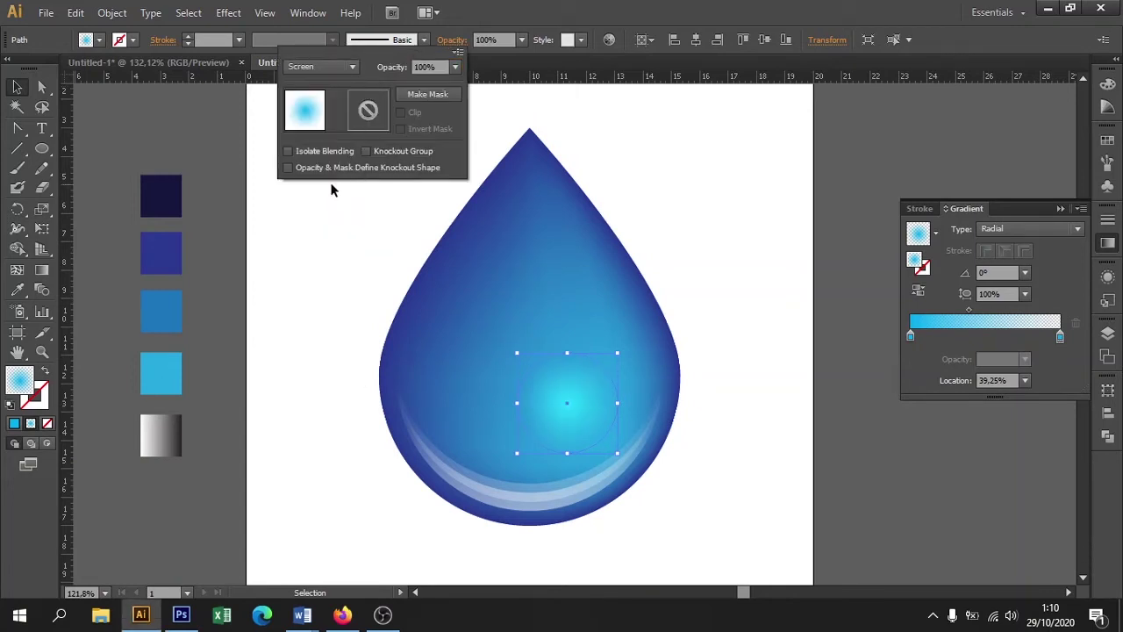
{"action": "left_click", "coordinate": [617, 352]}
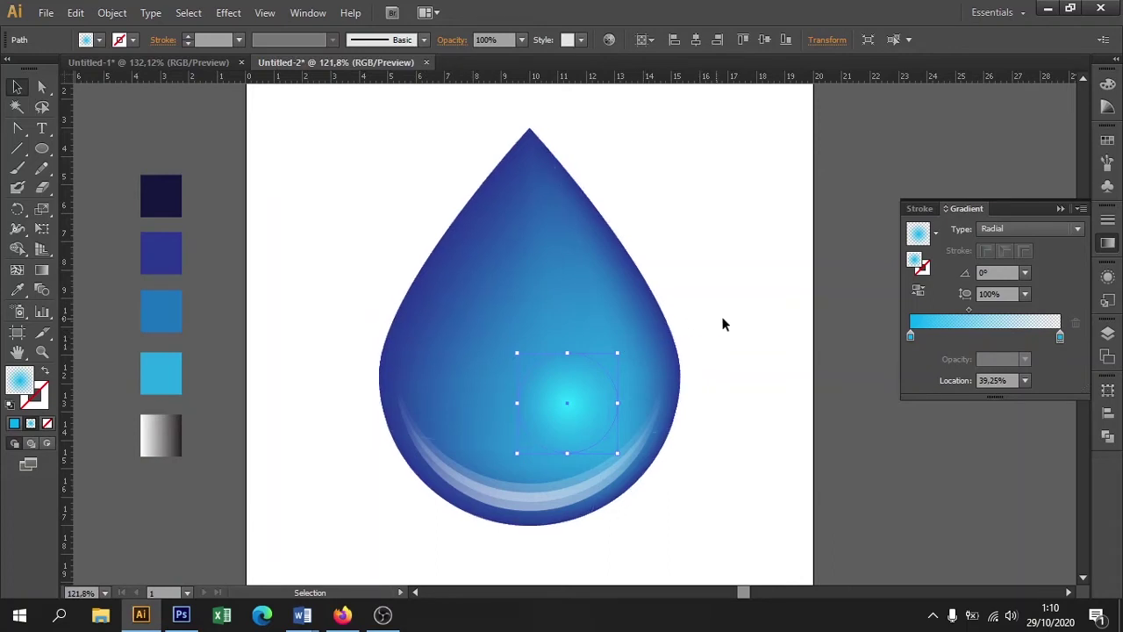
Enlarge the glow circle to fill the drop's lower half and nudge it into place
{"action": "left_click", "coordinate": [613, 377]}
{"action": "left_click_drag", "start_coordinate": [617, 352], "coordinate": [680, 291]}
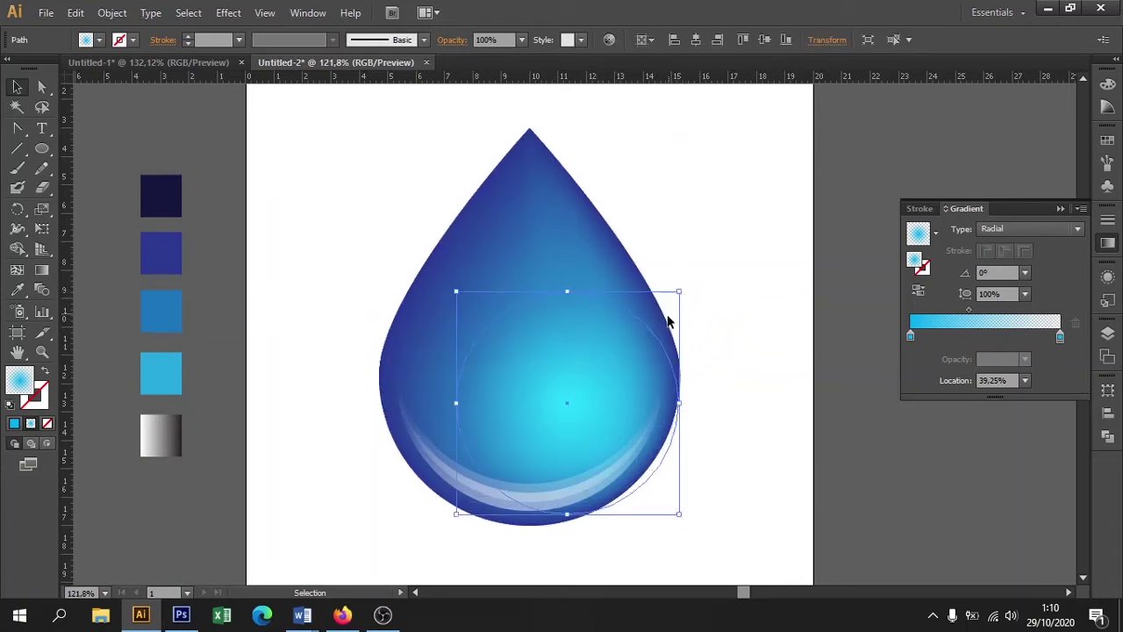
{"action": "left_click_drag", "start_coordinate": [456, 289], "coordinate": [437, 273]}
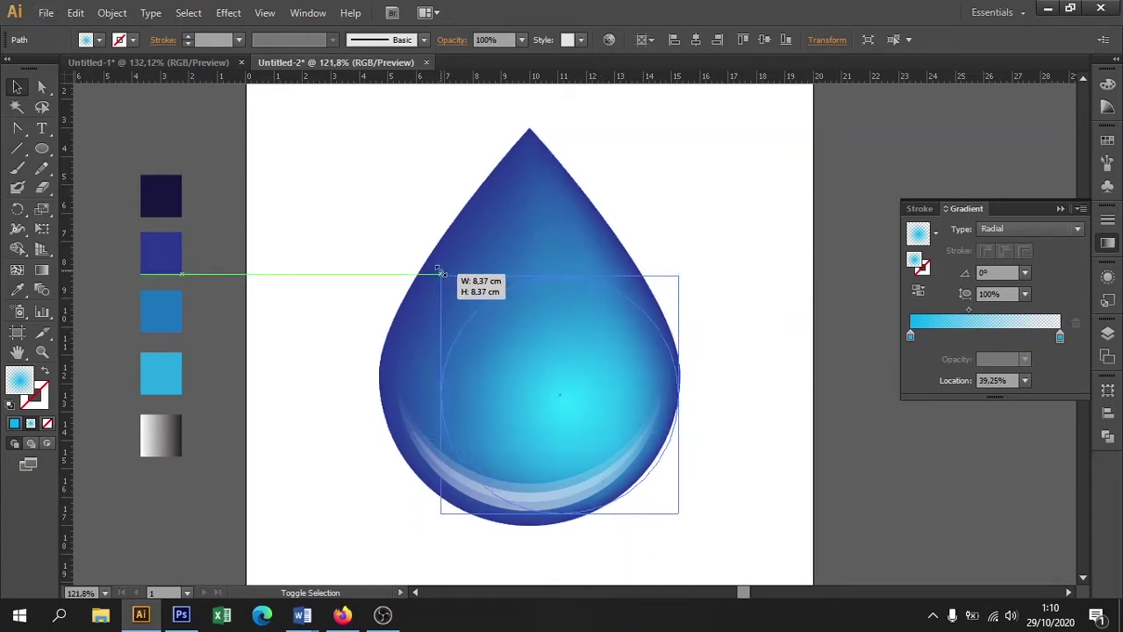
{"action": "left_click_drag", "start_coordinate": [558, 392], "coordinate": [563, 396]}
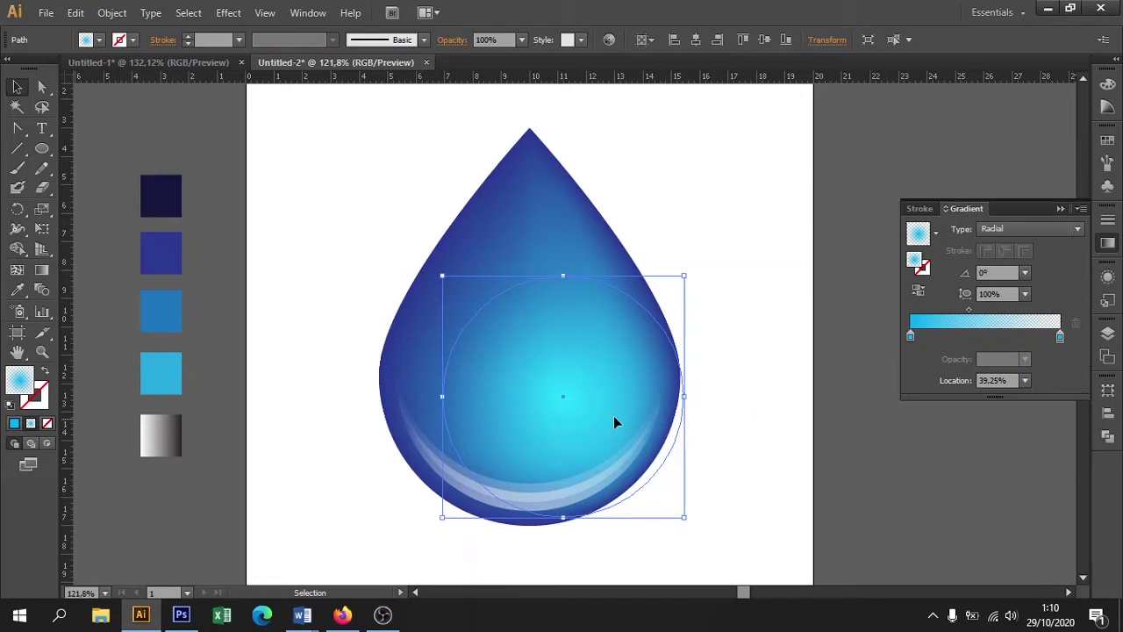
{"action": "left_click", "coordinate": [770, 417]}
{"action": "mouse_move", "coordinate": [723, 430]}
{"action": "left_mouse_down"}
{"action": "mouse_move", "coordinate": [706, 362]}
{"action": "mouse_move", "coordinate": [707, 419]}
{"action": "left_mouse_up"}
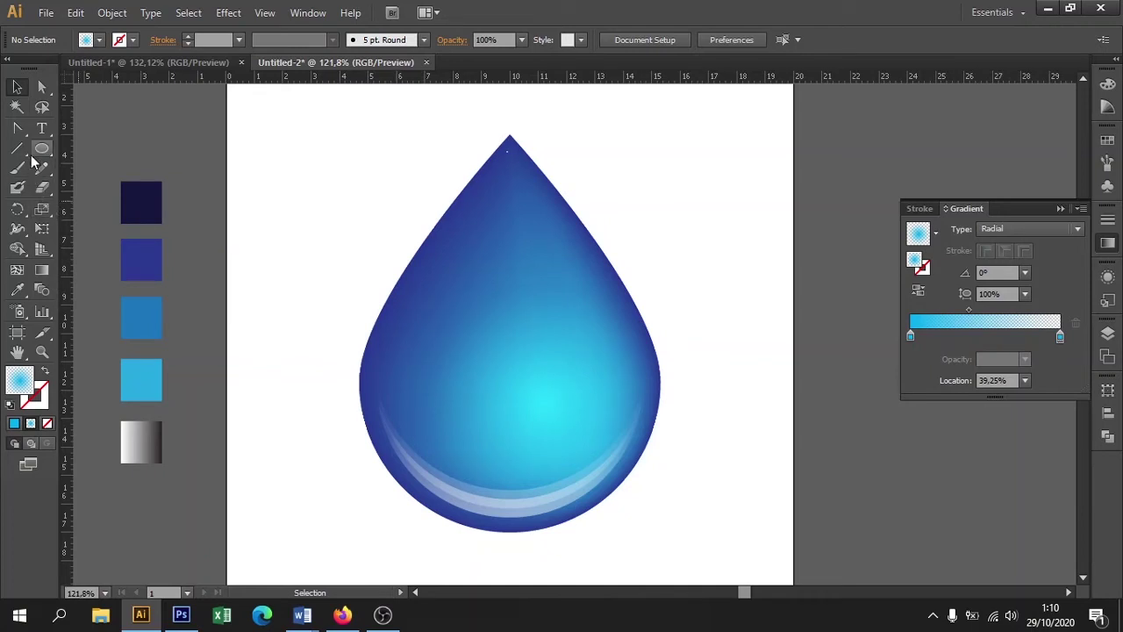
Draw a closed, curved comet-shaped Pen path just inside the drop's upper-left edge
{"action": "left_click", "coordinate": [19, 130]}
{"action": "left_click", "coordinate": [57, 129]}
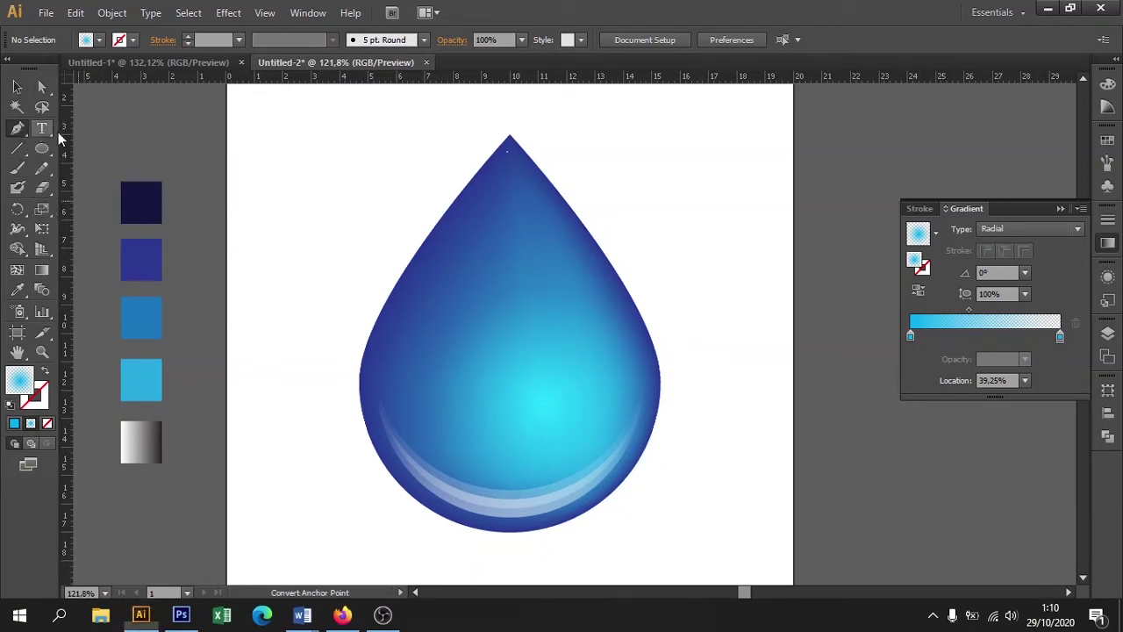
{"action": "left_click", "coordinate": [1060, 209]}
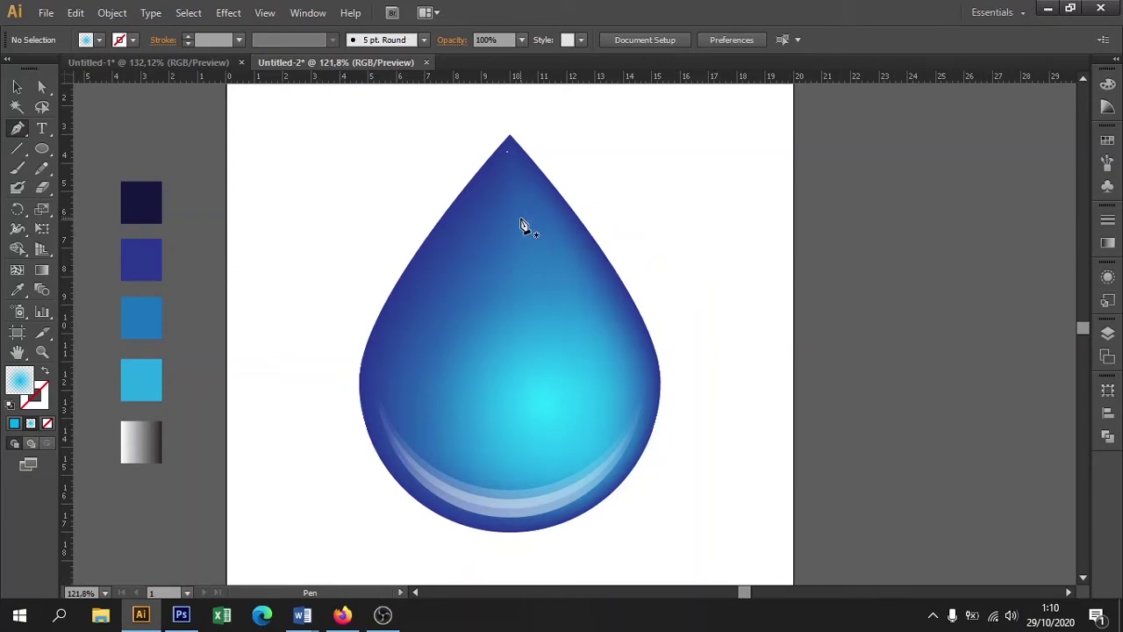
{"action": "left_click", "coordinate": [492, 185]}
{"action": "left_click_drag", "start_coordinate": [418, 413], "coordinate": [477, 465]}
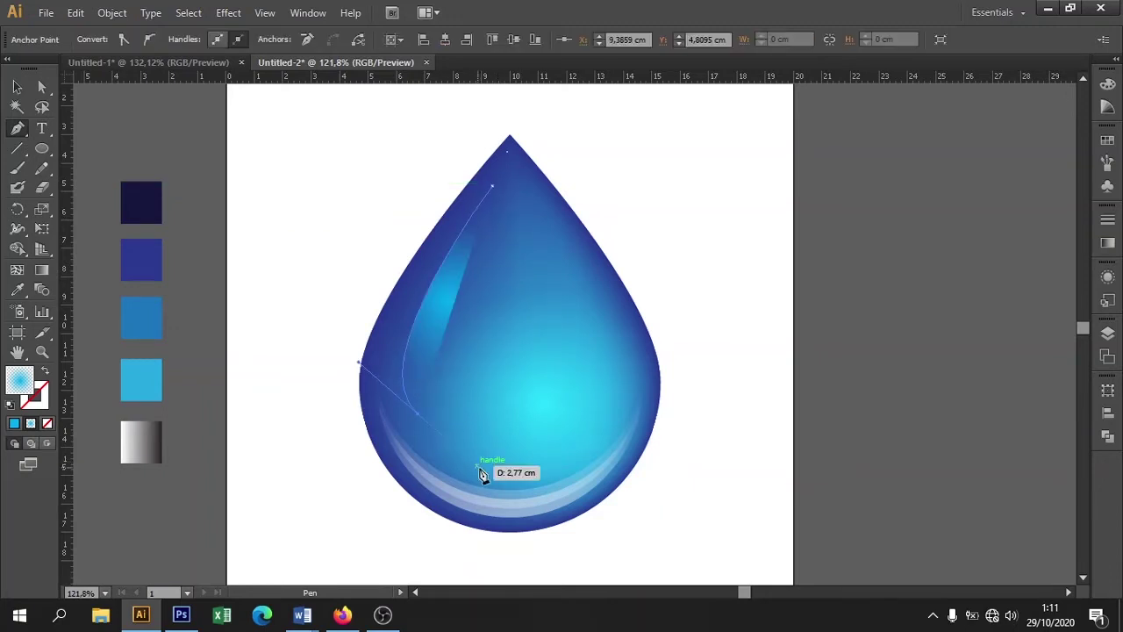
{"action": "left_click_drag", "start_coordinate": [472, 338], "coordinate": [441, 281]}
{"action": "mouse_move", "coordinate": [471, 401]}
{"action": "left_mouse_down"}
{"action": "mouse_move", "coordinate": [471, 415]}
{"action": "mouse_move", "coordinate": [475, 402]}
{"action": "left_mouse_up"}
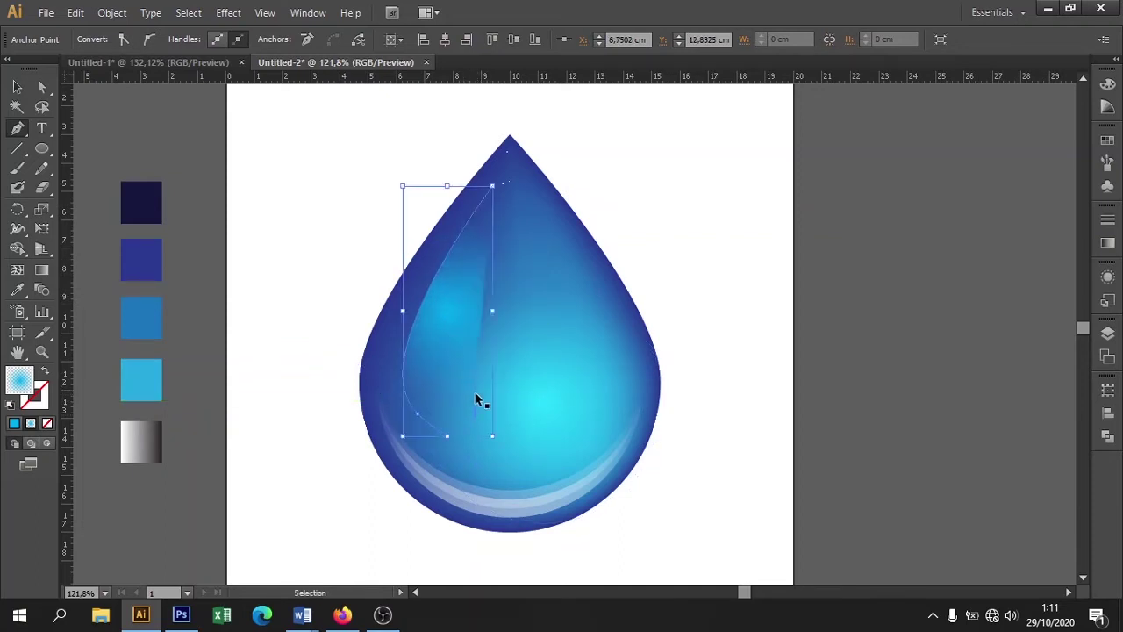
{"action": "left_click_drag", "start_coordinate": [450, 345], "coordinate": [469, 259]}
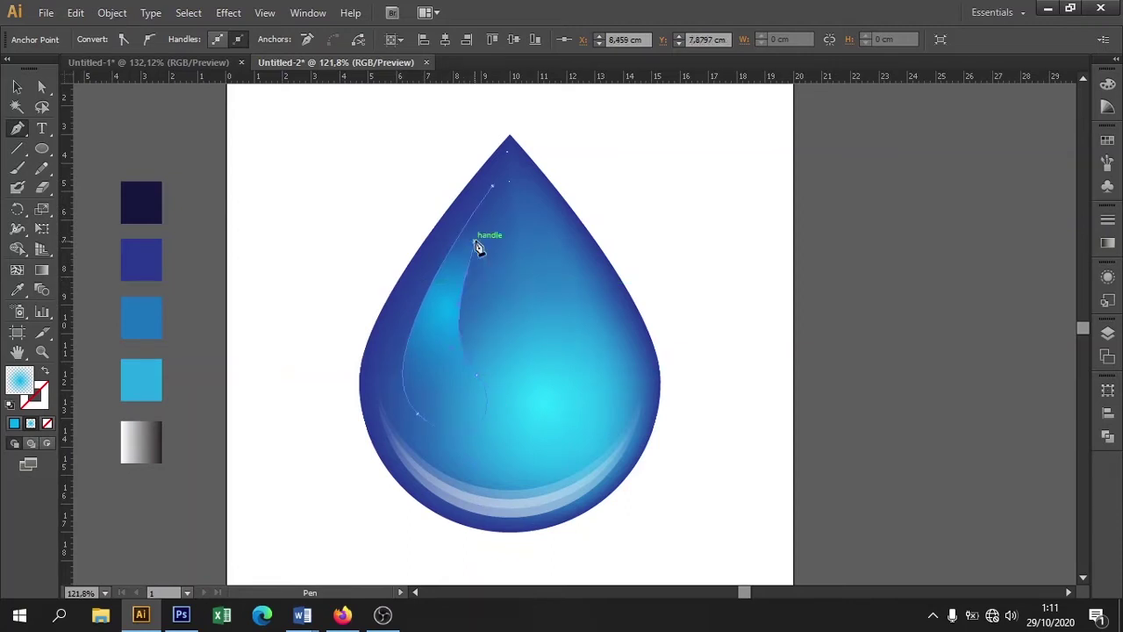
{"action": "left_click_drag", "start_coordinate": [478, 248], "coordinate": [493, 187]}
{"action": "left_click", "coordinate": [17, 291]}
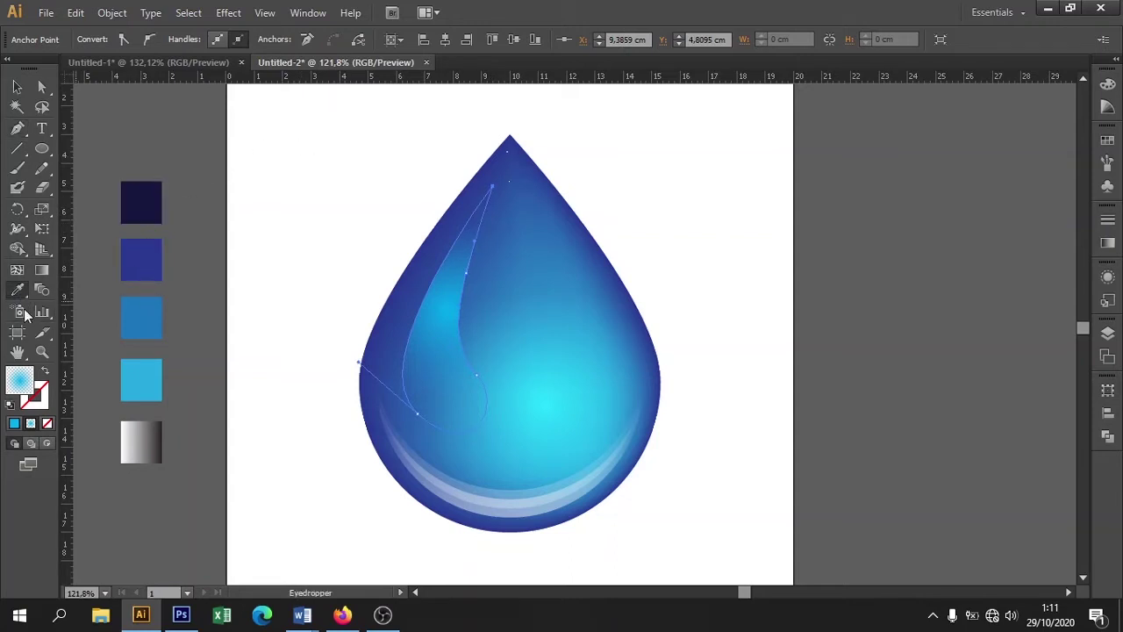
Eyedropper the white-to-grey gradient onto the highlight and nudge it slightly up and left
{"action": "left_click", "coordinate": [141, 426]}
{"action": "key", "text": "v"}
{"action": "left_click", "coordinate": [17, 87]}
{"action": "left_click", "coordinate": [270, 145]}
{"action": "left_click", "coordinate": [441, 347]}
{"action": "left_click_drag", "start_coordinate": [428, 366], "coordinate": [425, 362]}
{"action": "left_click", "coordinate": [746, 317]}
{"action": "left_click", "coordinate": [465, 416]}
Run the highlight's gradient from grey at its pointed tip to white at its rounded base
{"action": "key", "text": "g"}
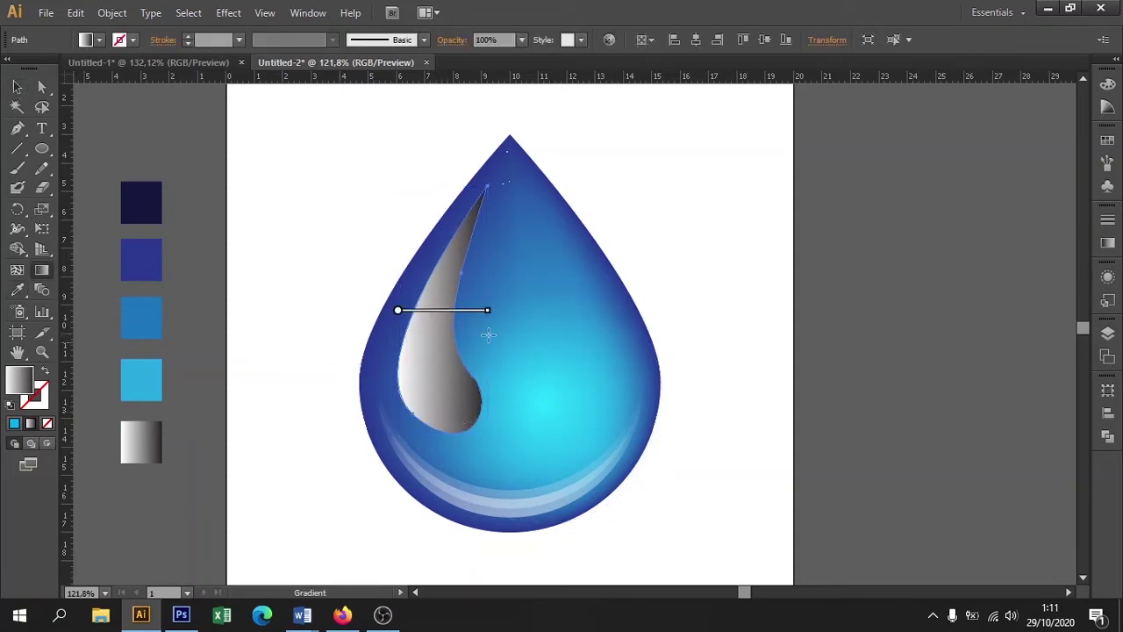
{"action": "mouse_move", "coordinate": [463, 214]}
{"action": "left_mouse_down"}
{"action": "mouse_move", "coordinate": [436, 418]}
{"action": "mouse_move", "coordinate": [494, 203]}
{"action": "left_mouse_up"}
{"action": "key", "text": "v"}
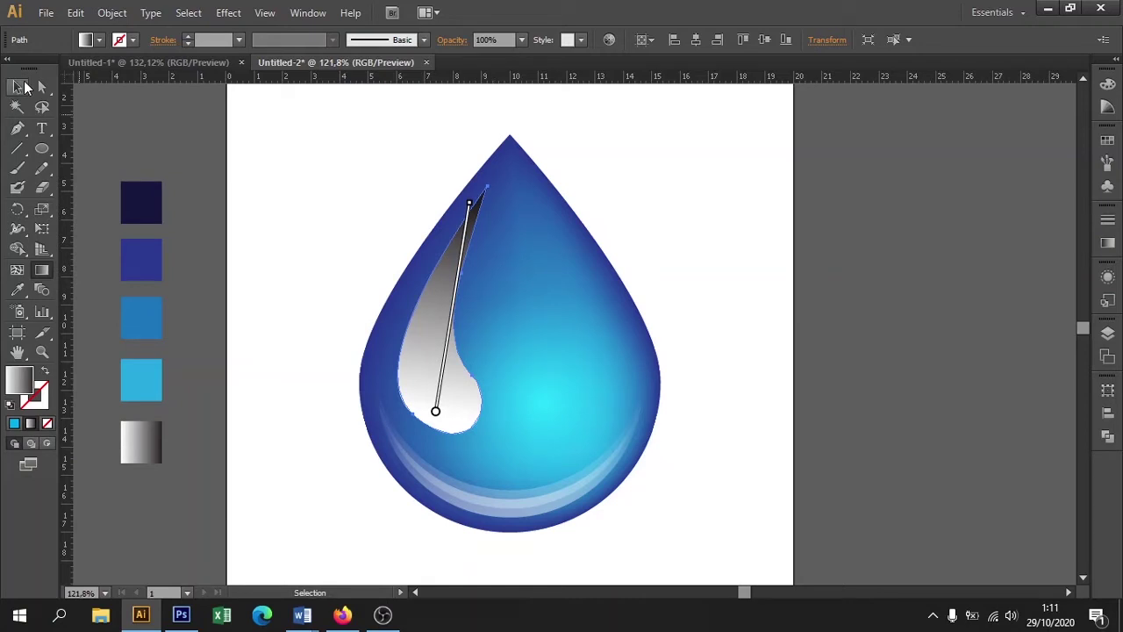
{"action": "left_click", "coordinate": [241, 138]}
Set the highlight's blend mode to Screen and its opacity to 40%
{"action": "left_click", "coordinate": [456, 249]}
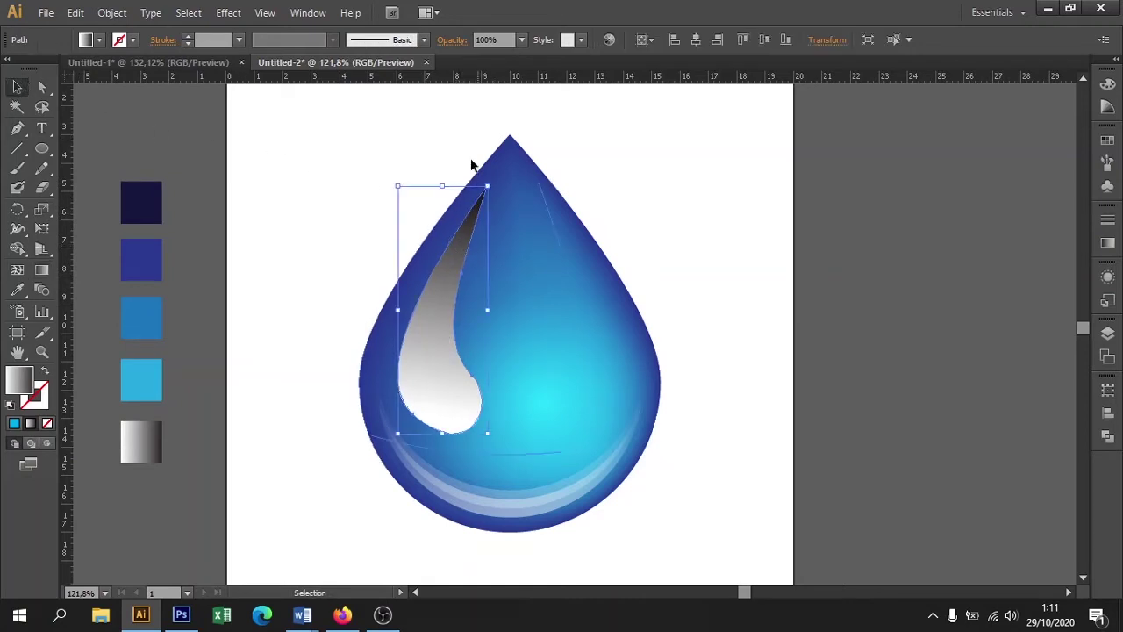
{"action": "left_click", "coordinate": [453, 41]}
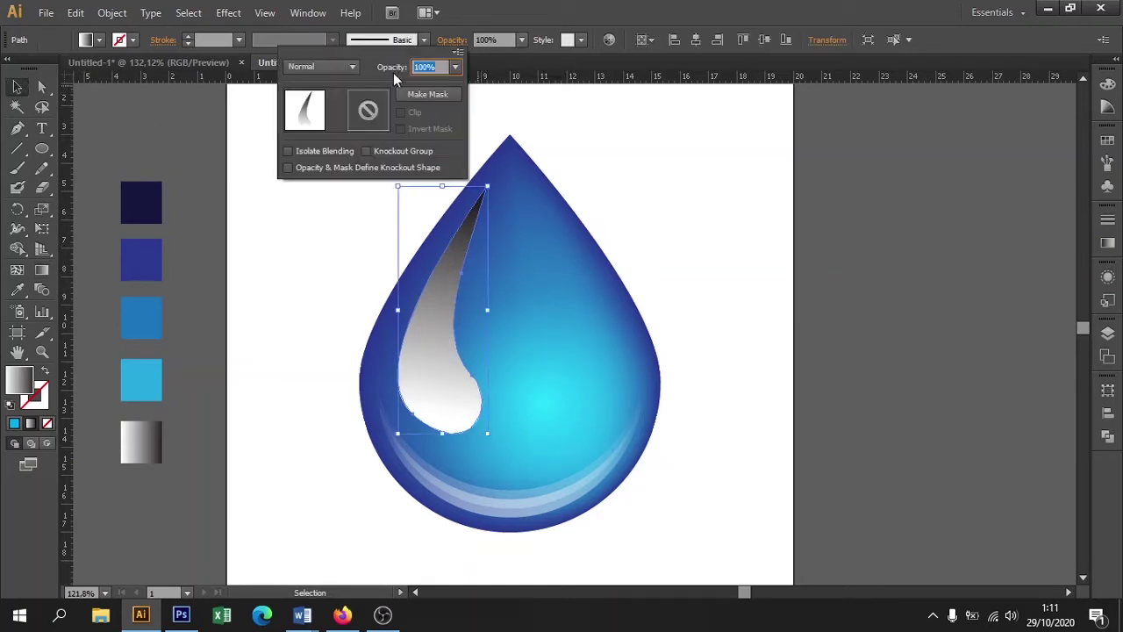
{"action": "left_click", "coordinate": [339, 71]}
{"action": "left_click", "coordinate": [316, 184]}
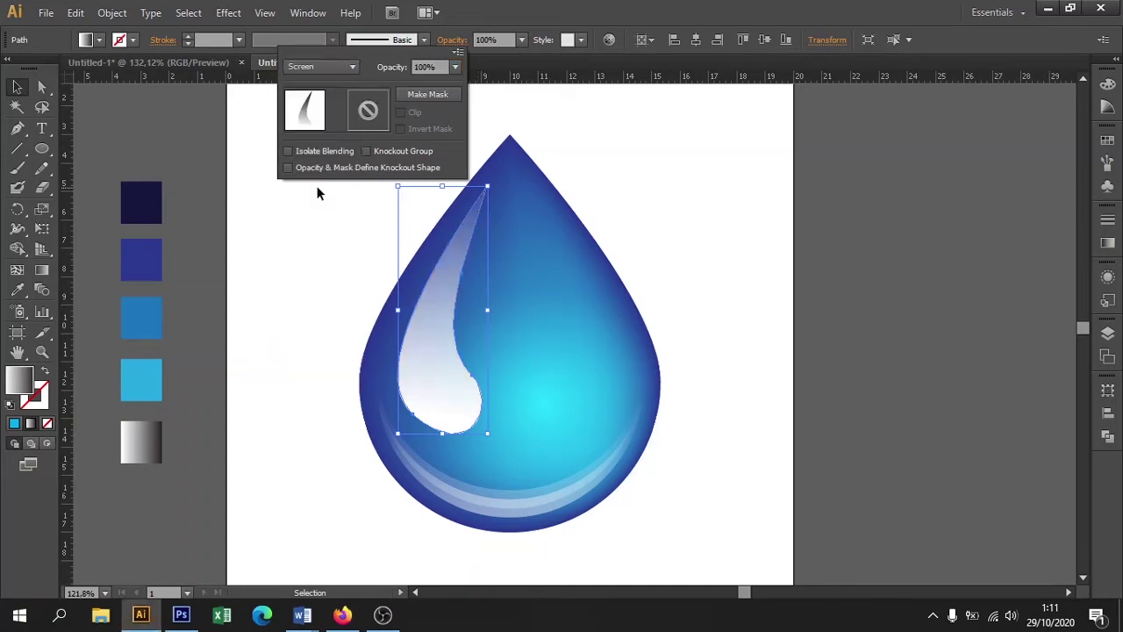
{"action": "left_click", "coordinate": [651, 192]}
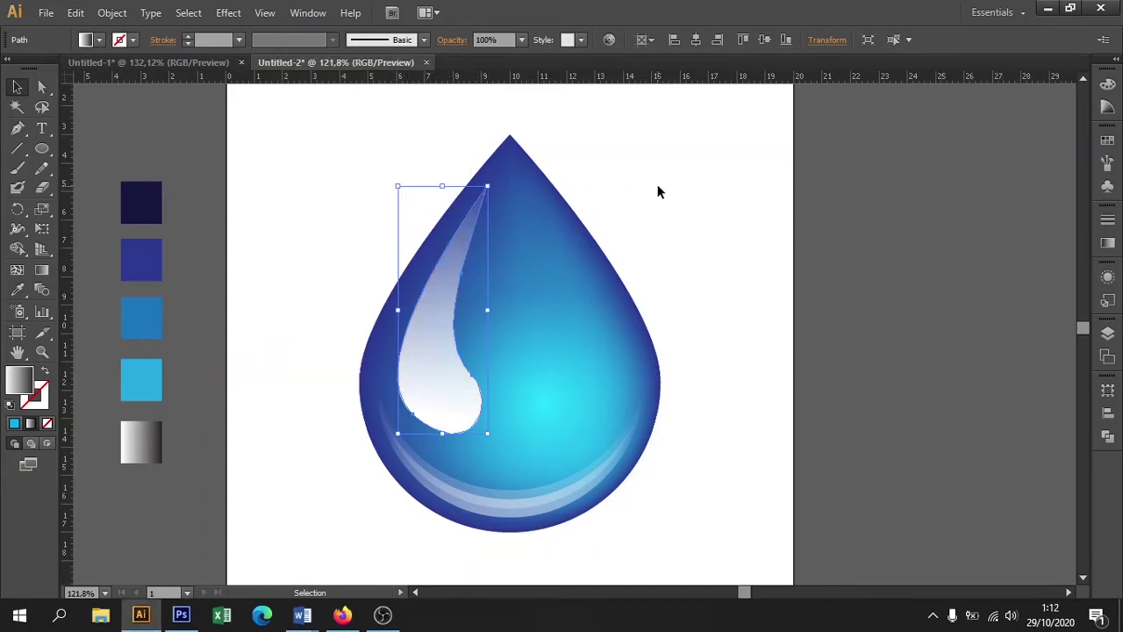
{"action": "left_click", "coordinate": [445, 262]}
{"action": "left_click", "coordinate": [524, 40]}
{"action": "left_click", "coordinate": [541, 129]}
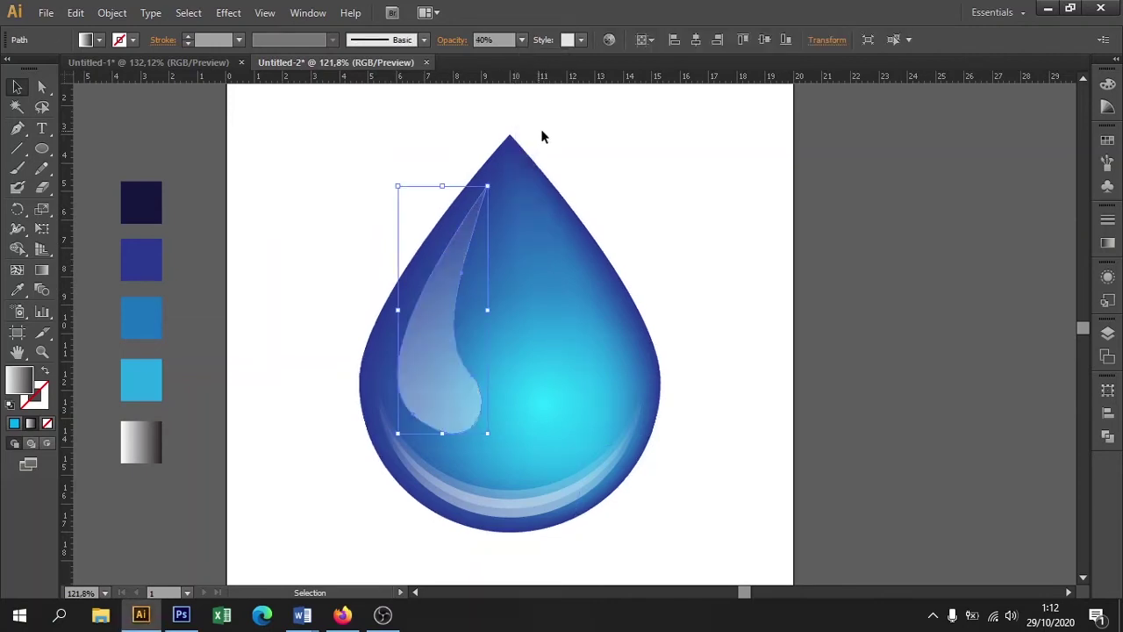
{"action": "left_click", "coordinate": [553, 184]}
Give the gradient's dark stop 0% opacity and move the midpoint to 61.83%
{"action": "left_click", "coordinate": [468, 218]}
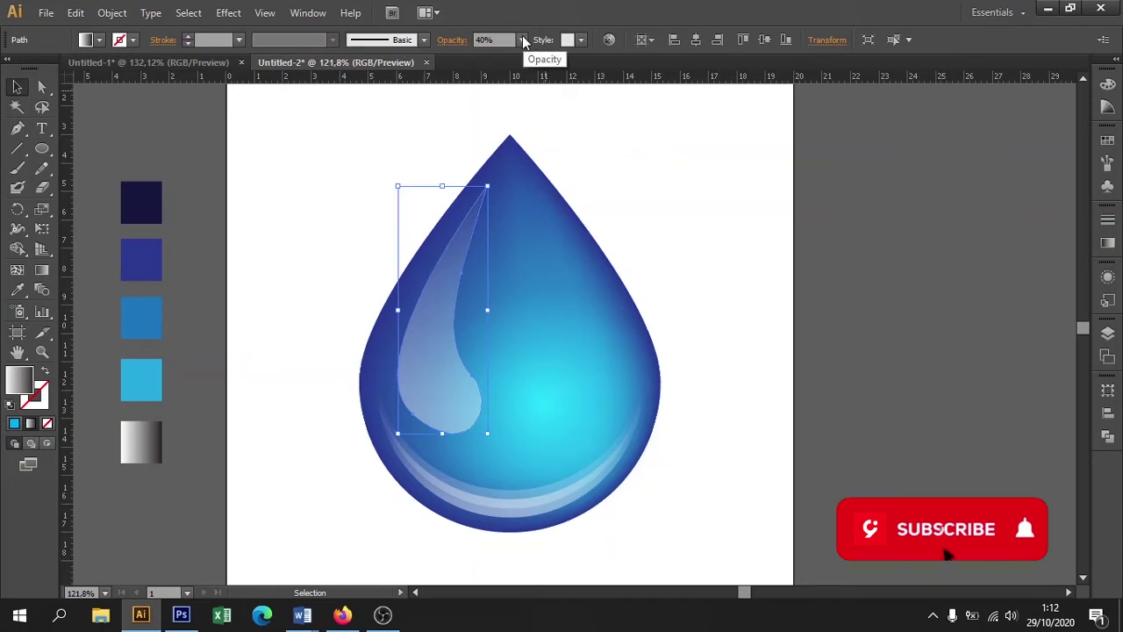
{"action": "left_click", "coordinate": [1107, 244]}
{"action": "left_click", "coordinate": [1061, 338]}
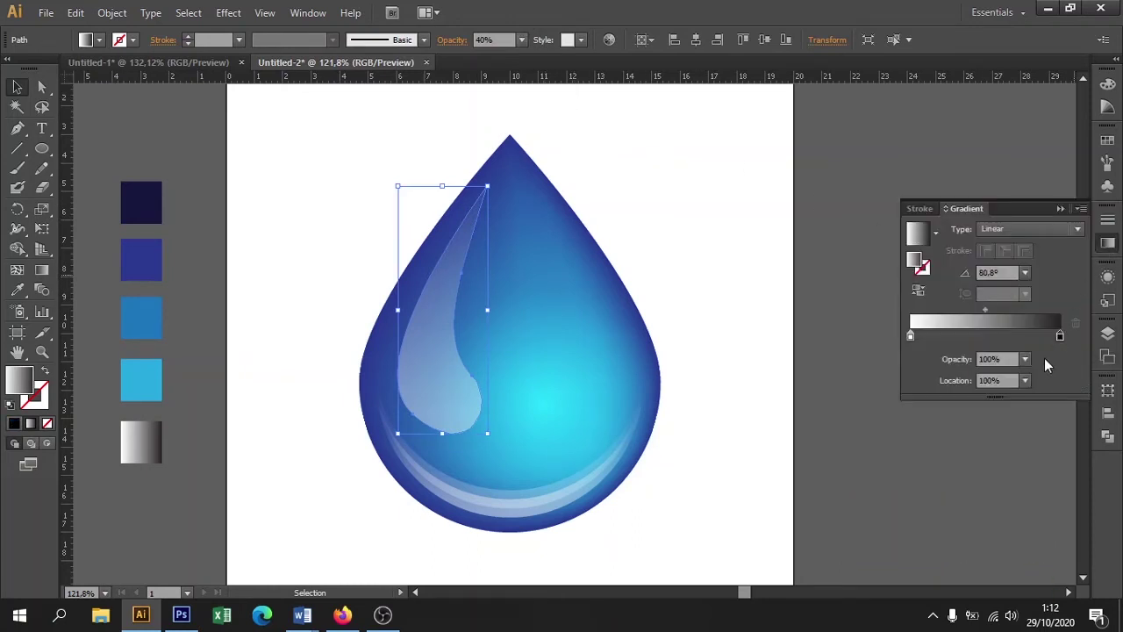
{"action": "left_click", "coordinate": [1025, 363]}
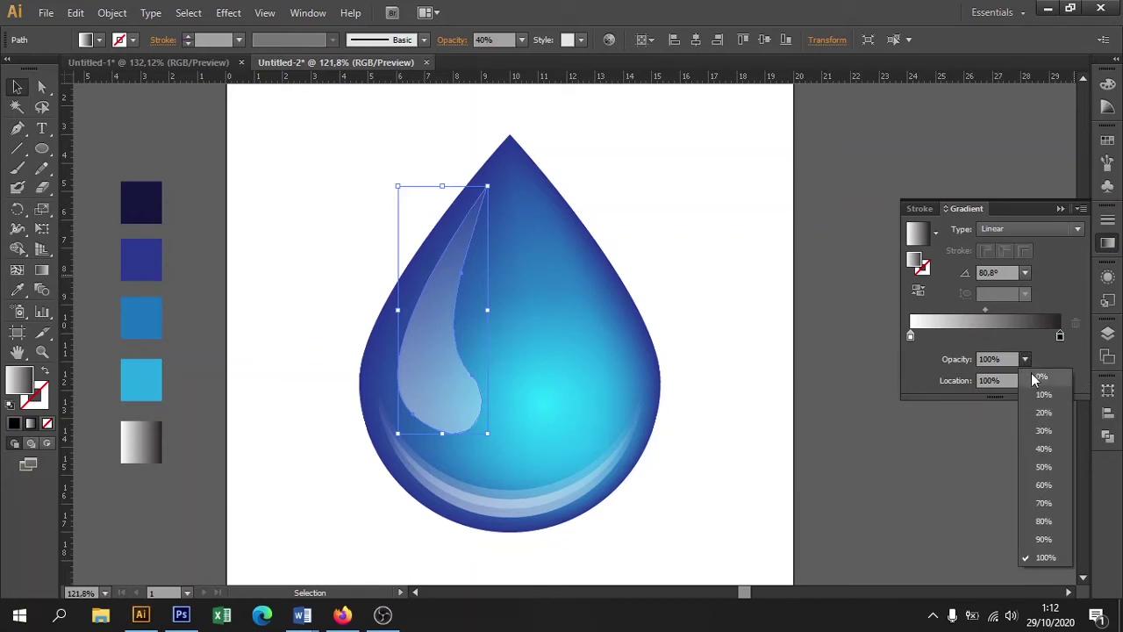
{"action": "left_click", "coordinate": [1031, 373]}
{"action": "left_click", "coordinate": [782, 381]}
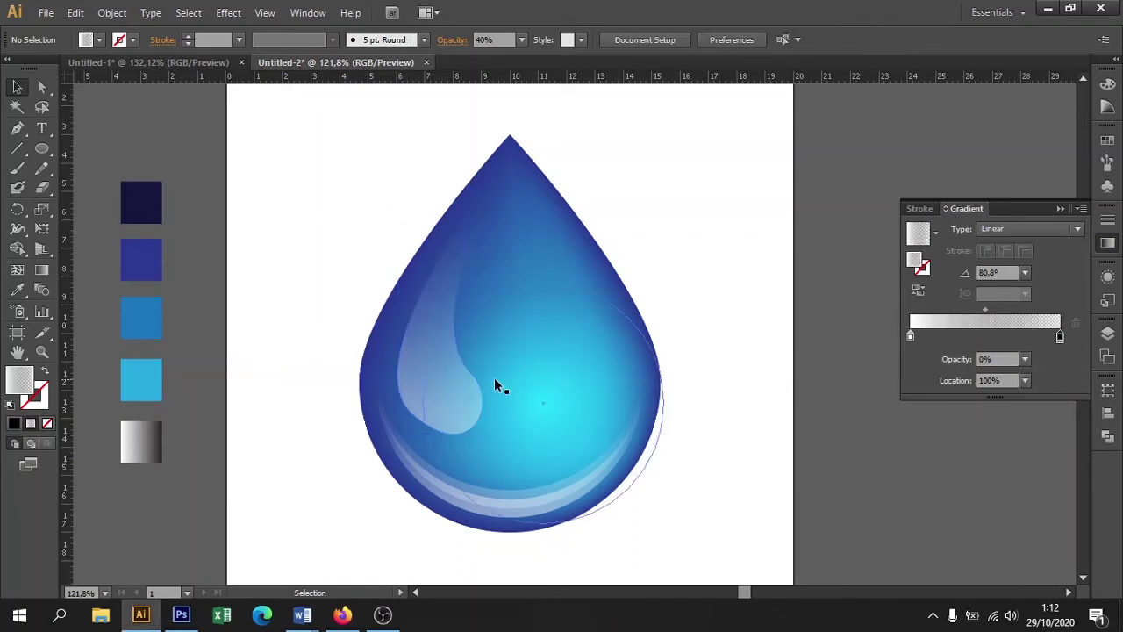
{"action": "left_click", "coordinate": [472, 353]}
{"action": "left_click_drag", "start_coordinate": [985, 313], "coordinate": [1003, 314]}
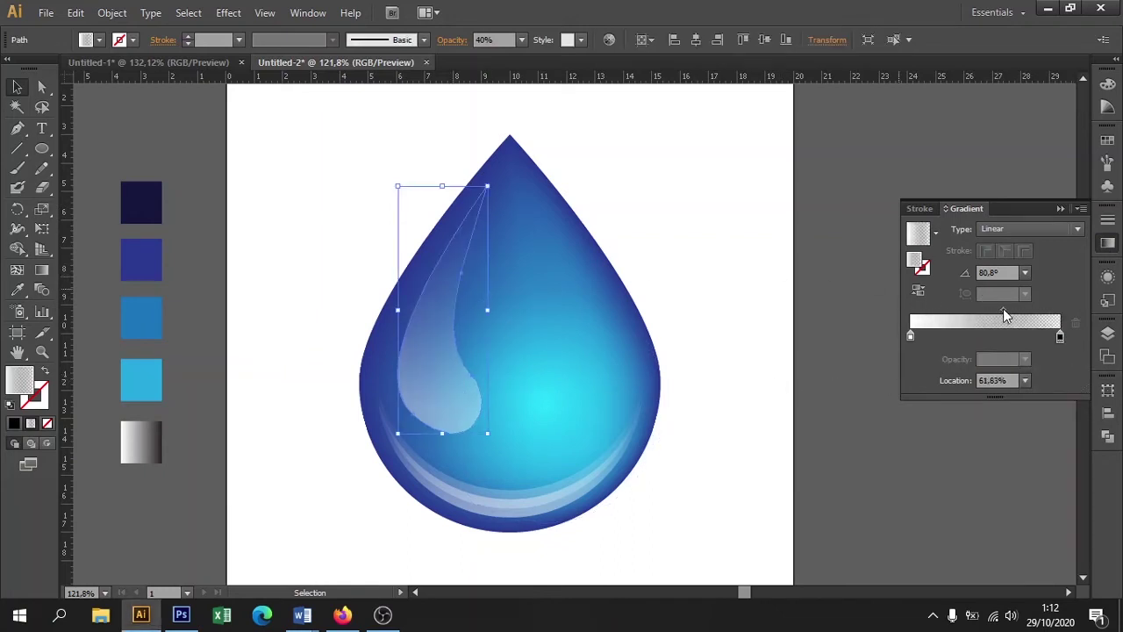
{"action": "left_click", "coordinate": [642, 119]}
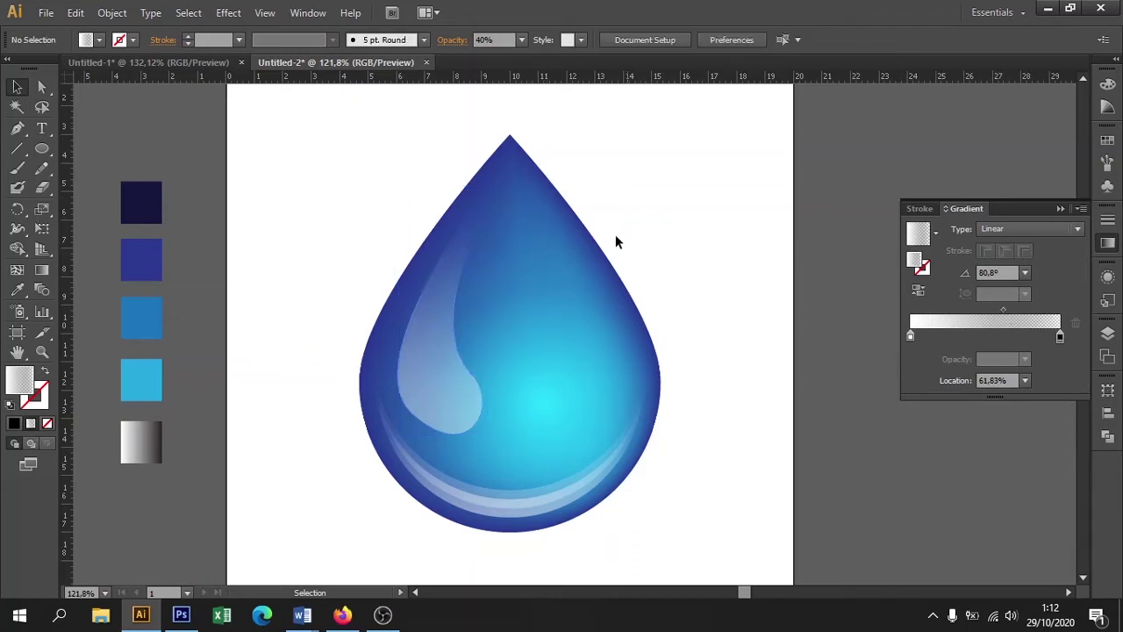
{"action": "left_click", "coordinate": [436, 354]}
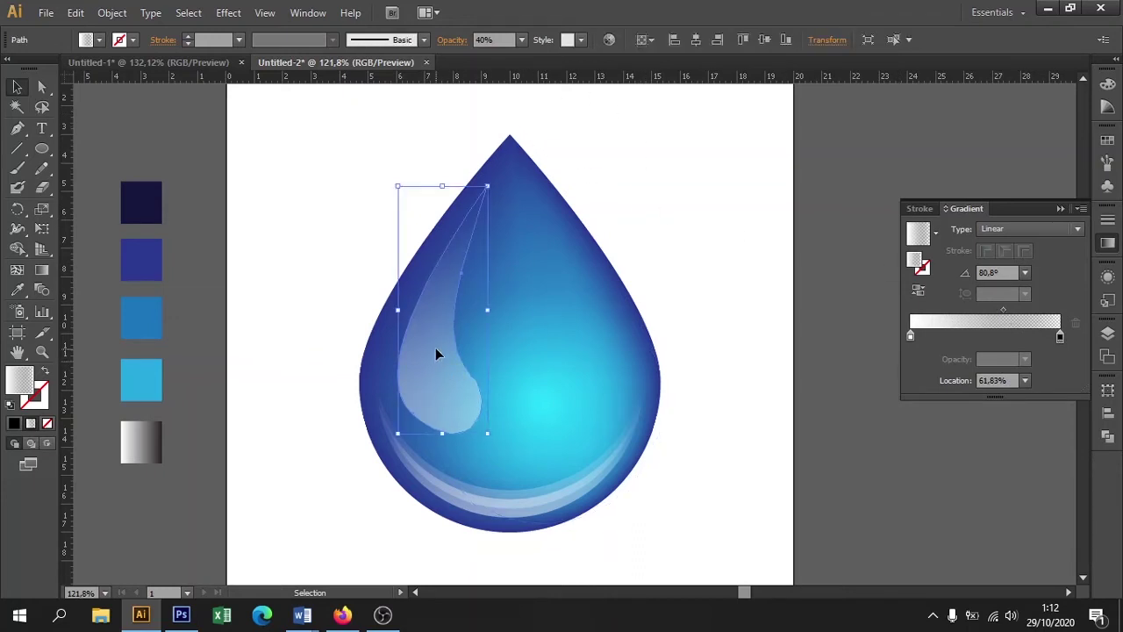
Alt-drag a duplicate of the highlight slightly right and resize it
{"action": "left_click_drag", "start_coordinate": [437, 351], "coordinate": [450, 346]}
{"action": "mouse_move", "coordinate": [509, 186]}
{"action": "left_mouse_down"}
{"action": "mouse_move", "coordinate": [482, 246]}
{"action": "mouse_move", "coordinate": [475, 231]}
{"action": "left_mouse_up"}
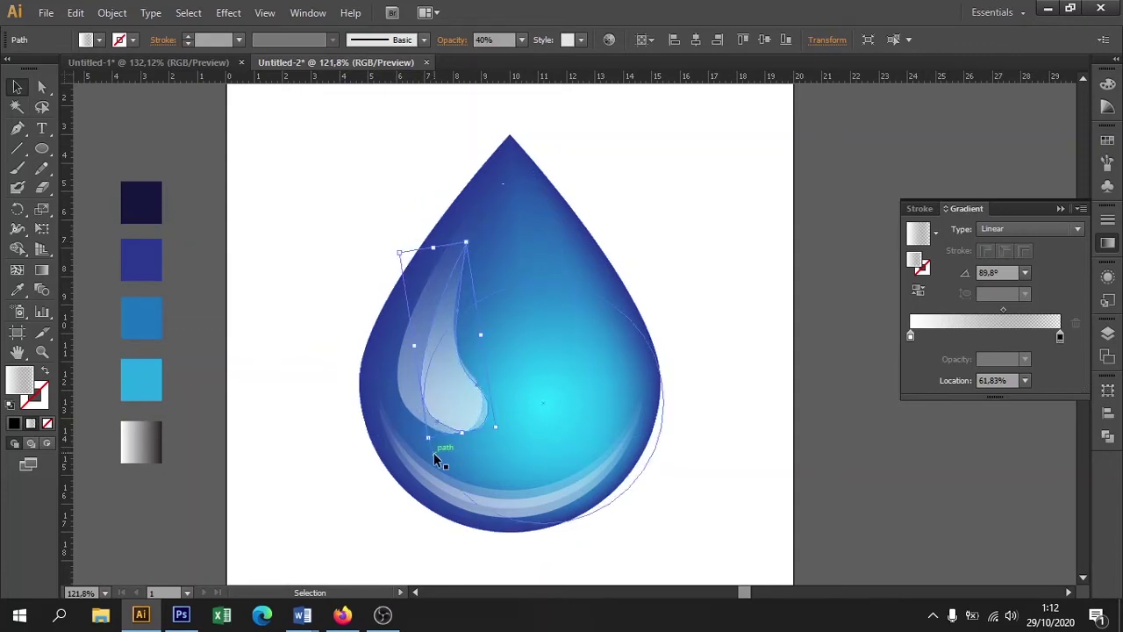
{"action": "left_click", "coordinate": [703, 393]}
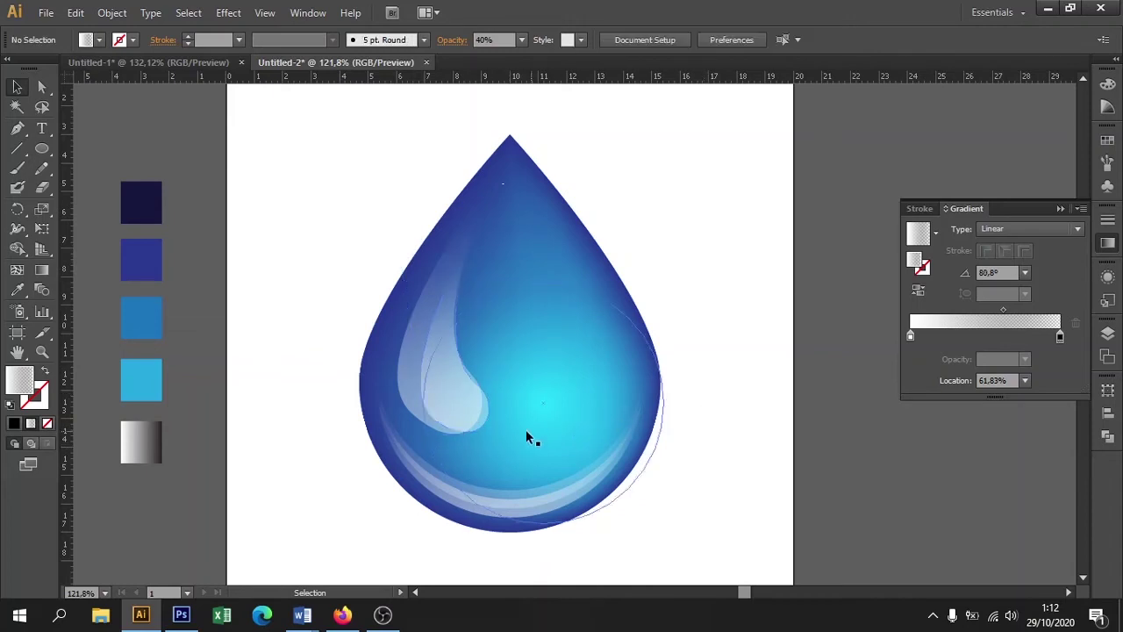
{"action": "left_click", "coordinate": [466, 422]}
{"action": "left_click_drag", "start_coordinate": [496, 428], "coordinate": [510, 454]}
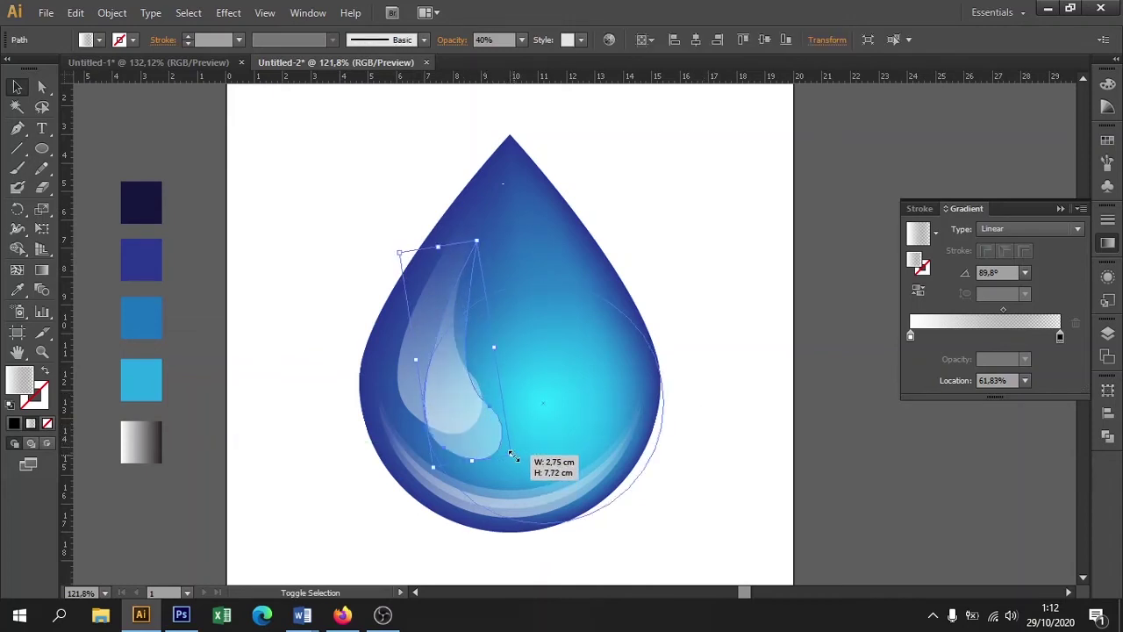
{"action": "left_click", "coordinate": [725, 455]}
Rotate the duplicate about 13 degrees and fine-tune its position and height inside the original
{"action": "key", "text": "ctrl+space"}
{"action": "left_click_drag", "start_coordinate": [321, 211], "coordinate": [688, 496]}
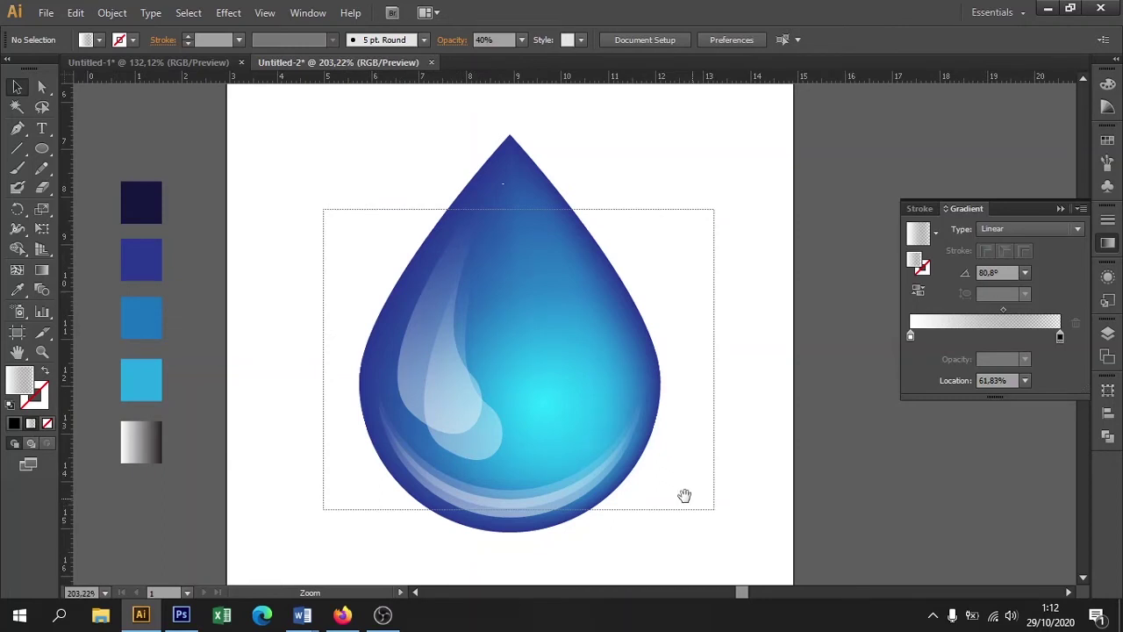
{"action": "left_click", "coordinate": [515, 460]}
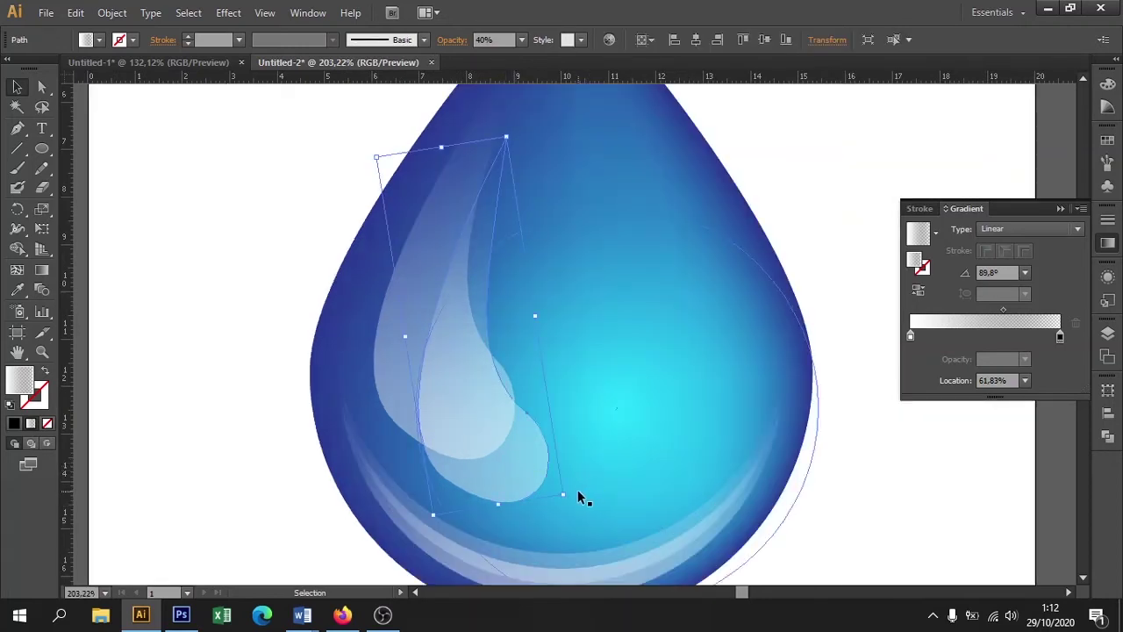
{"action": "left_click_drag", "start_coordinate": [568, 496], "coordinate": [581, 486]}
{"action": "left_click_drag", "start_coordinate": [537, 452], "coordinate": [539, 440]}
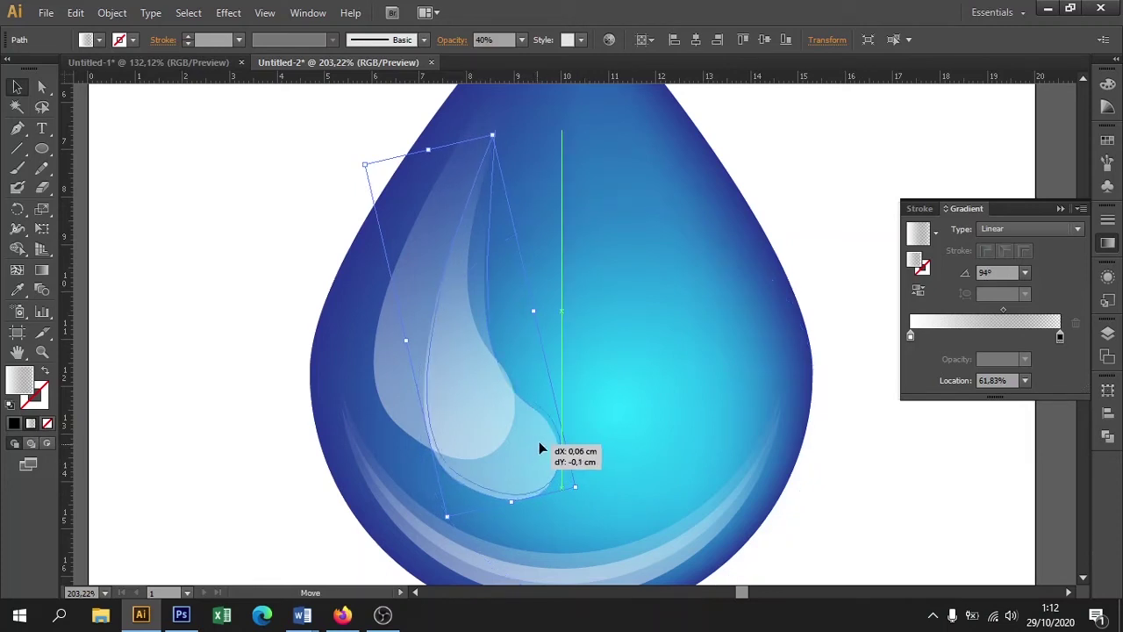
{"action": "left_click_drag", "start_coordinate": [517, 497], "coordinate": [512, 468]}
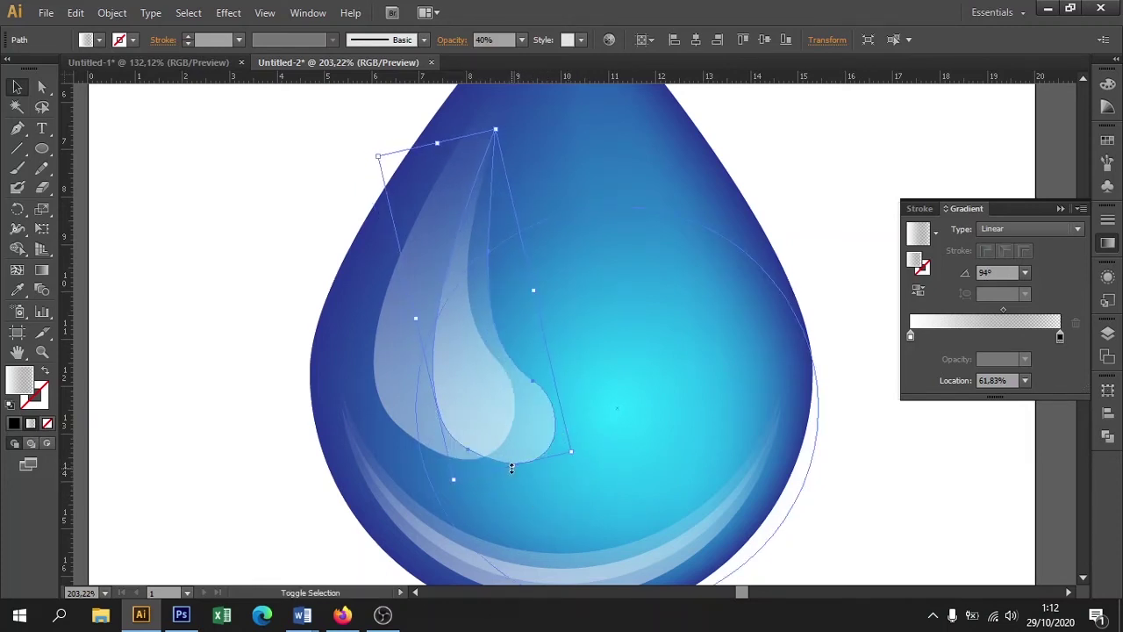
{"action": "left_click_drag", "start_coordinate": [513, 473], "coordinate": [513, 476]}
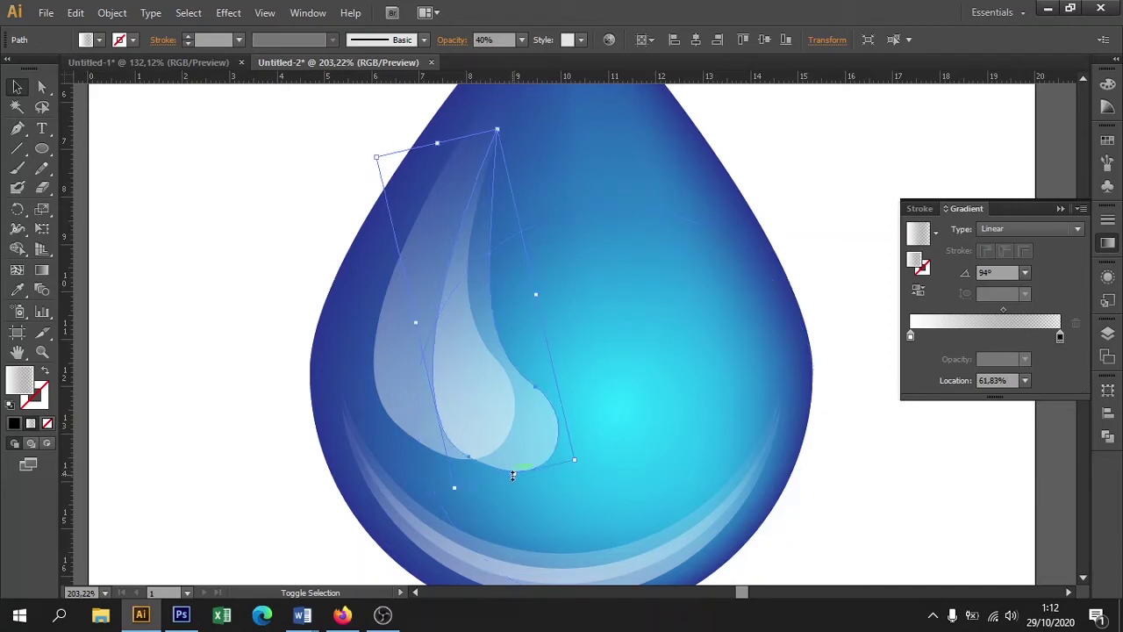
{"action": "left_click", "coordinate": [859, 481]}
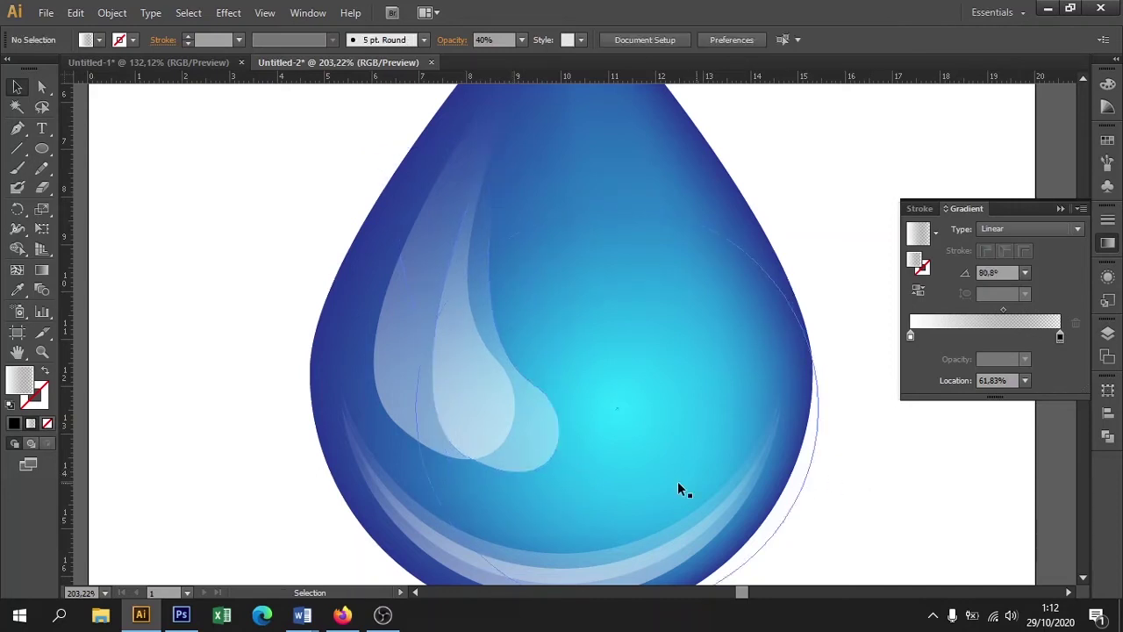
Drag a direction handle to smooth the highlight's lower curve along the drop
{"action": "left_click", "coordinate": [430, 434]}
{"action": "left_click", "coordinate": [42, 87]}
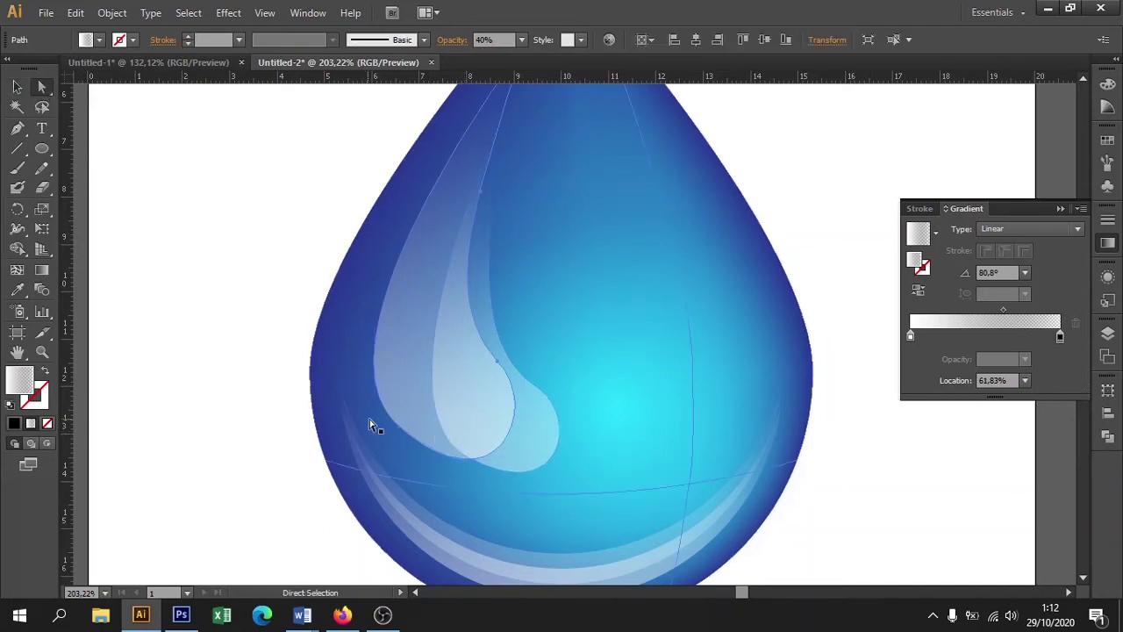
{"action": "left_click", "coordinate": [399, 429]}
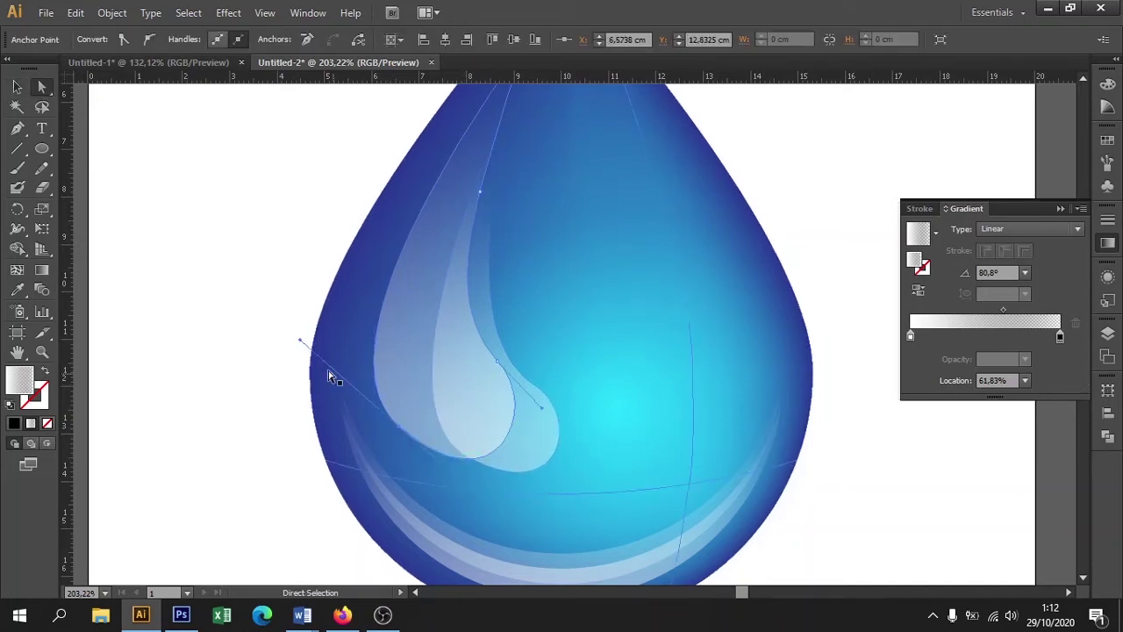
{"action": "left_click_drag", "start_coordinate": [300, 340], "coordinate": [303, 322]}
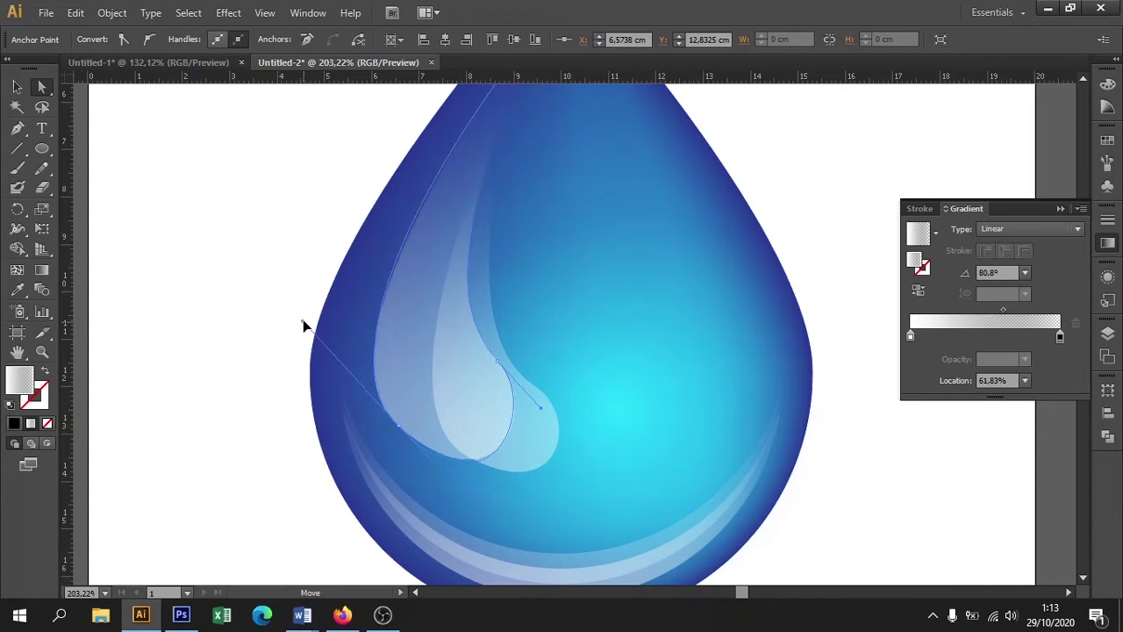
{"action": "left_click", "coordinate": [271, 333]}
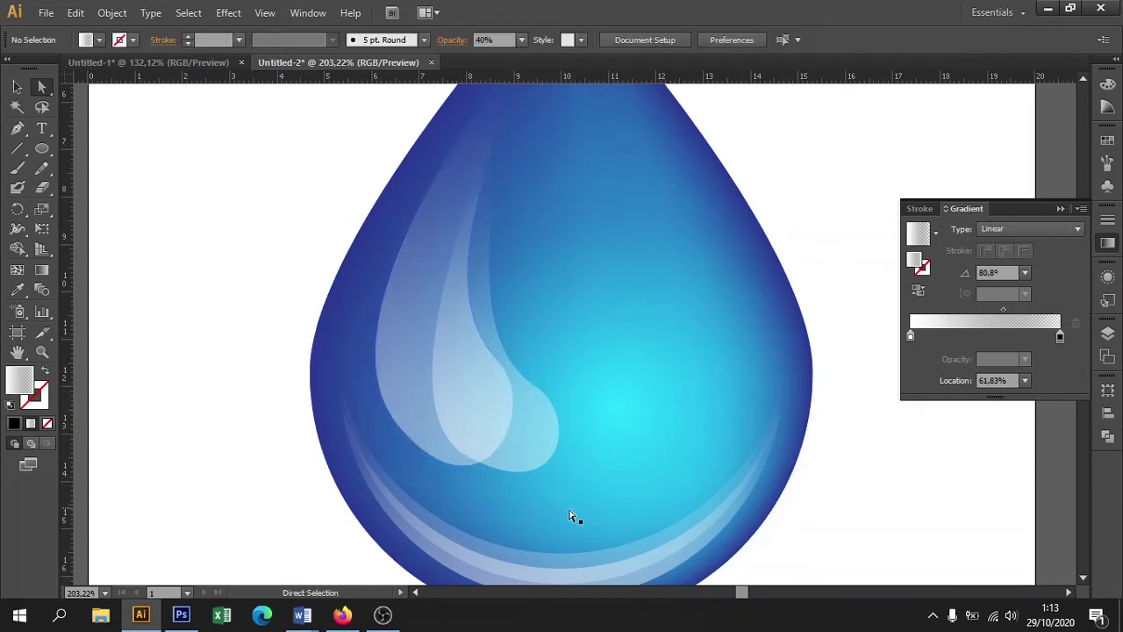
Zoom out to frame the drop and draw a small circle near its centre
{"action": "key", "text": "ctrl+minus"}
{"action": "key", "text": "ctrl+minus"}
{"action": "key", "text": "ctrl+minus"}
{"action": "key", "text": "z"}
{"action": "mouse_move", "coordinate": [452, 244]}
{"action": "left_mouse_down"}
{"action": "mouse_move", "coordinate": [708, 448]}
{"action": "mouse_move", "coordinate": [614, 427]}
{"action": "mouse_move", "coordinate": [639, 419]}
{"action": "left_mouse_up"}
{"action": "left_click", "coordinate": [43, 149]}
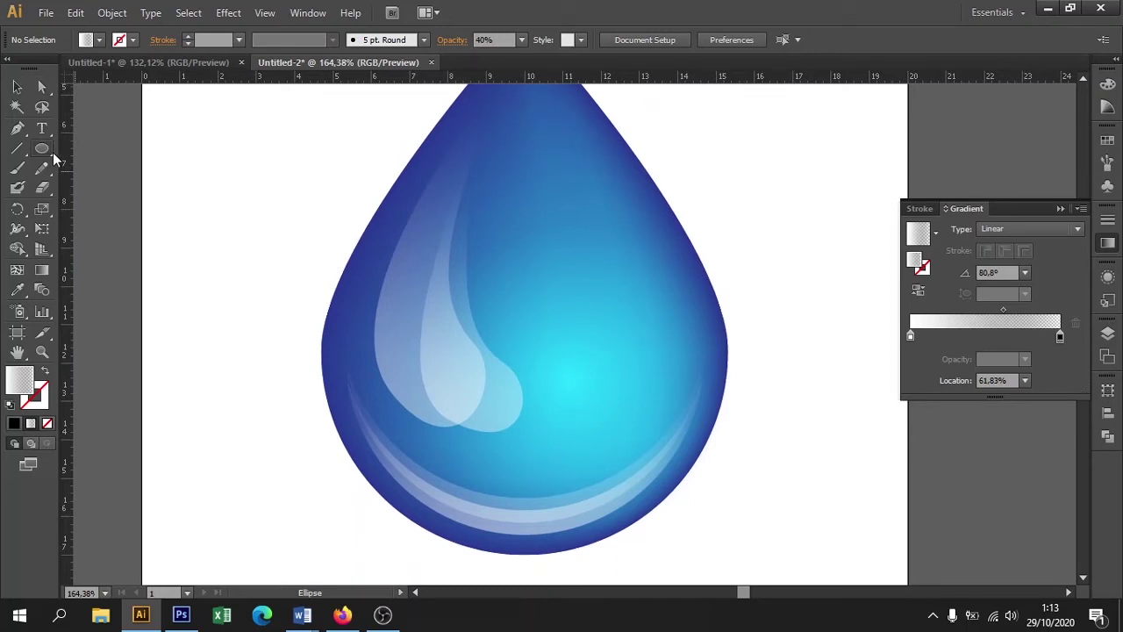
{"action": "left_click_drag", "start_coordinate": [512, 310], "coordinate": [572, 355]}
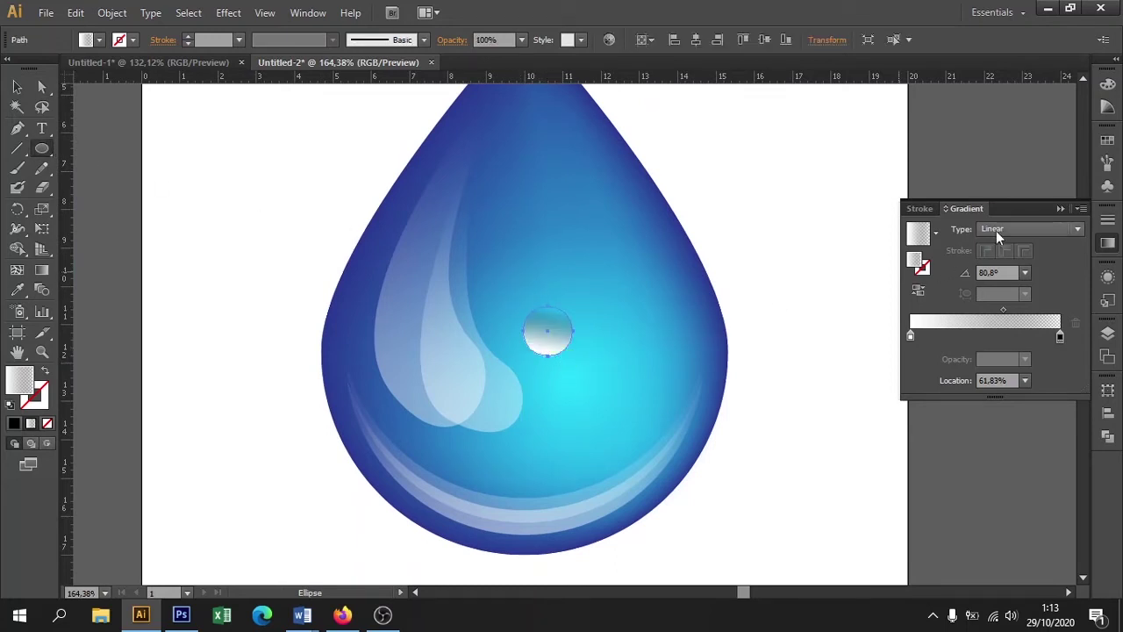
Give the small circle a radial gradient with the highlight's translucent fill and shrink it into a bubble
{"action": "left_click", "coordinate": [996, 230]}
{"action": "left_click", "coordinate": [998, 263]}
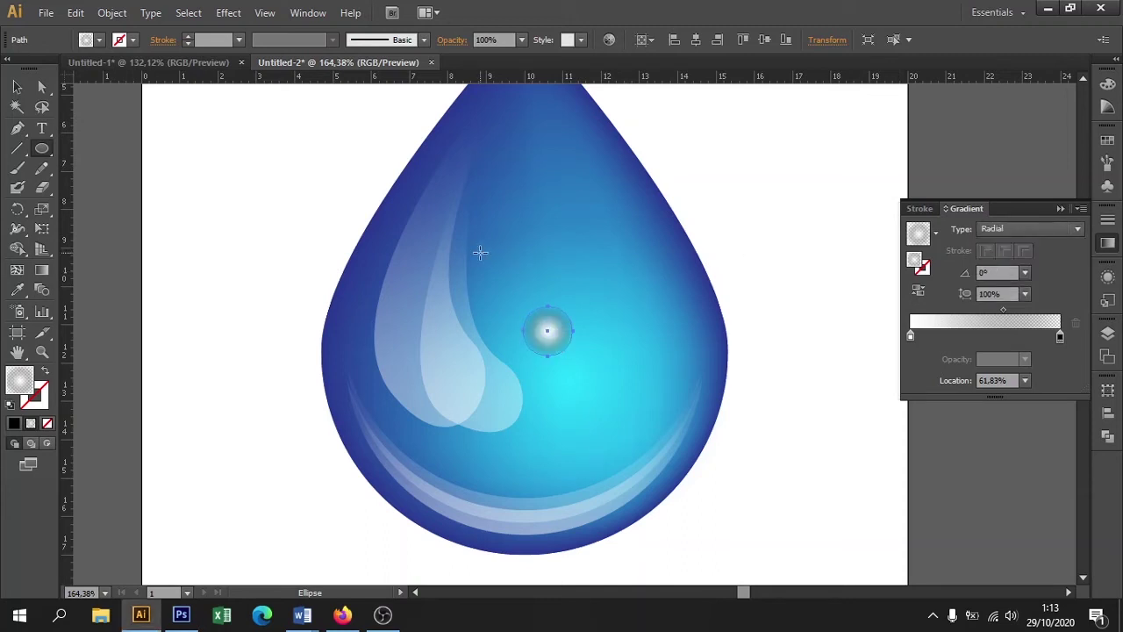
{"action": "key", "text": "i"}
{"action": "left_click", "coordinate": [469, 354]}
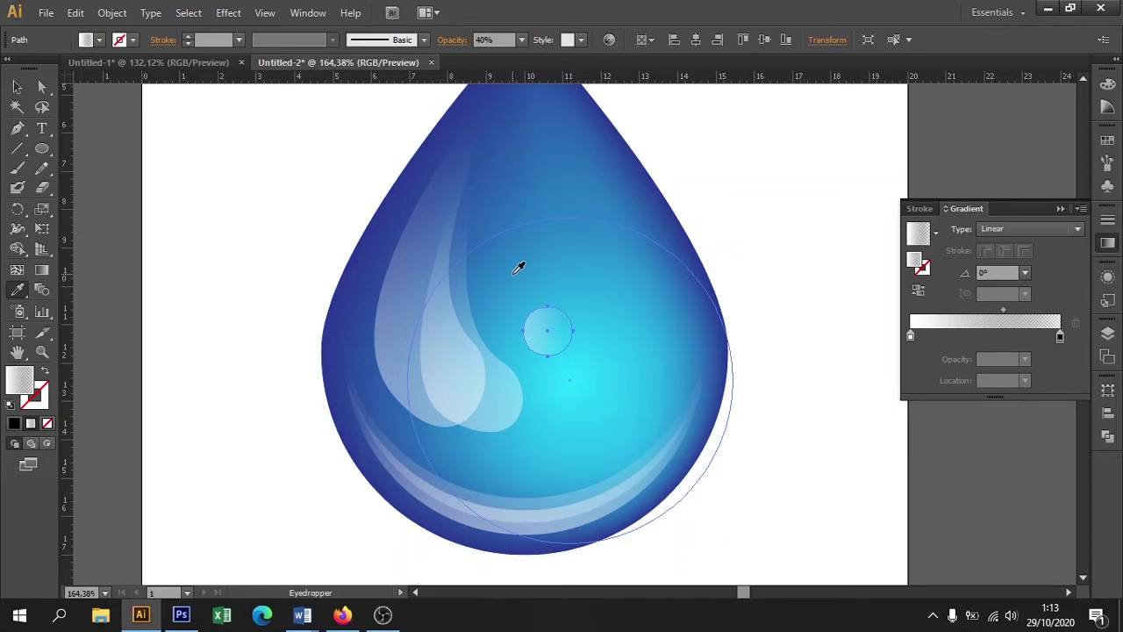
{"action": "left_click", "coordinate": [16, 87]}
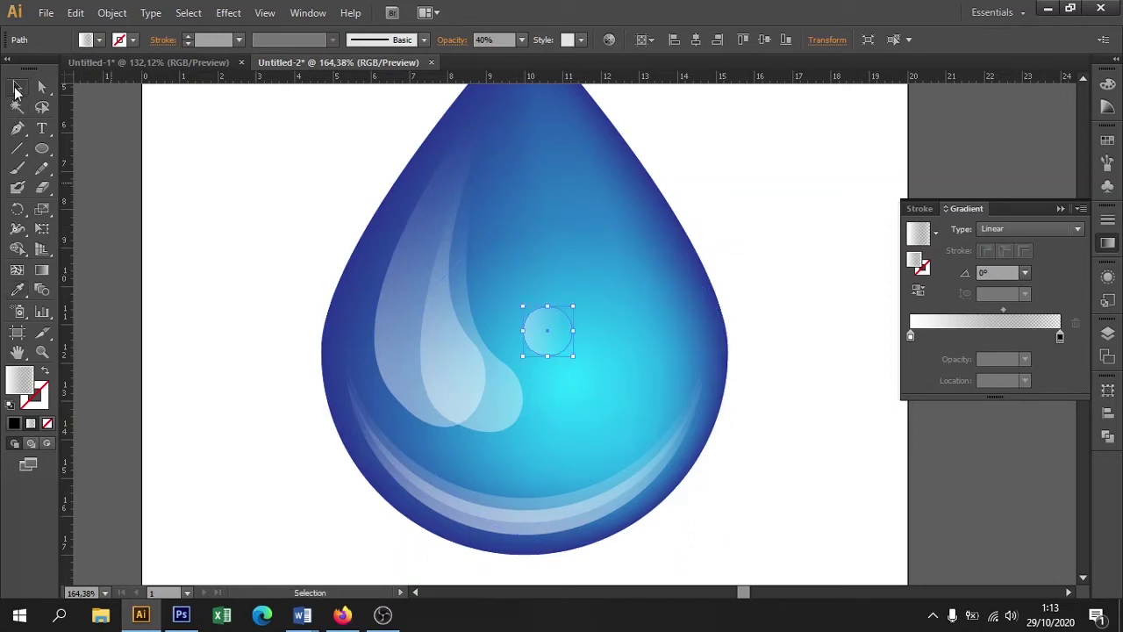
{"action": "left_click", "coordinate": [147, 128]}
{"action": "mouse_move", "coordinate": [559, 328]}
{"action": "left_mouse_down"}
{"action": "mouse_move", "coordinate": [544, 340]}
{"action": "mouse_move", "coordinate": [559, 322]}
{"action": "left_mouse_up"}
{"action": "left_click_drag", "start_coordinate": [561, 362], "coordinate": [567, 427]}
{"action": "mouse_move", "coordinate": [595, 387]}
{"action": "left_mouse_down"}
{"action": "mouse_move", "coordinate": [579, 402]}
{"action": "mouse_move", "coordinate": [566, 391]}
{"action": "mouse_move", "coordinate": [571, 315]}
{"action": "mouse_move", "coordinate": [594, 287]}
{"action": "mouse_move", "coordinate": [543, 342]}
{"action": "left_mouse_up"}
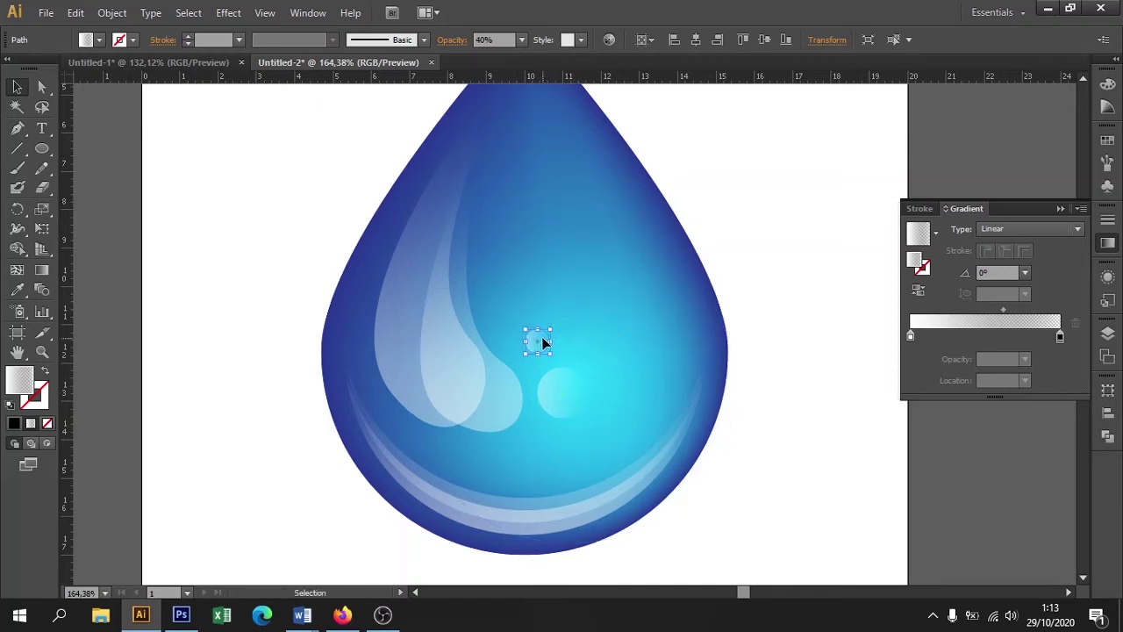
Alt-drag copies of the bubble lower in the drop and recentre the view
{"action": "scroll", "coordinate": [773, 324], "scroll_direction": "down", "scroll_amount": 2}
{"action": "left_click", "coordinate": [796, 313]}
{"action": "left_click_drag", "start_coordinate": [557, 283], "coordinate": [540, 395]}
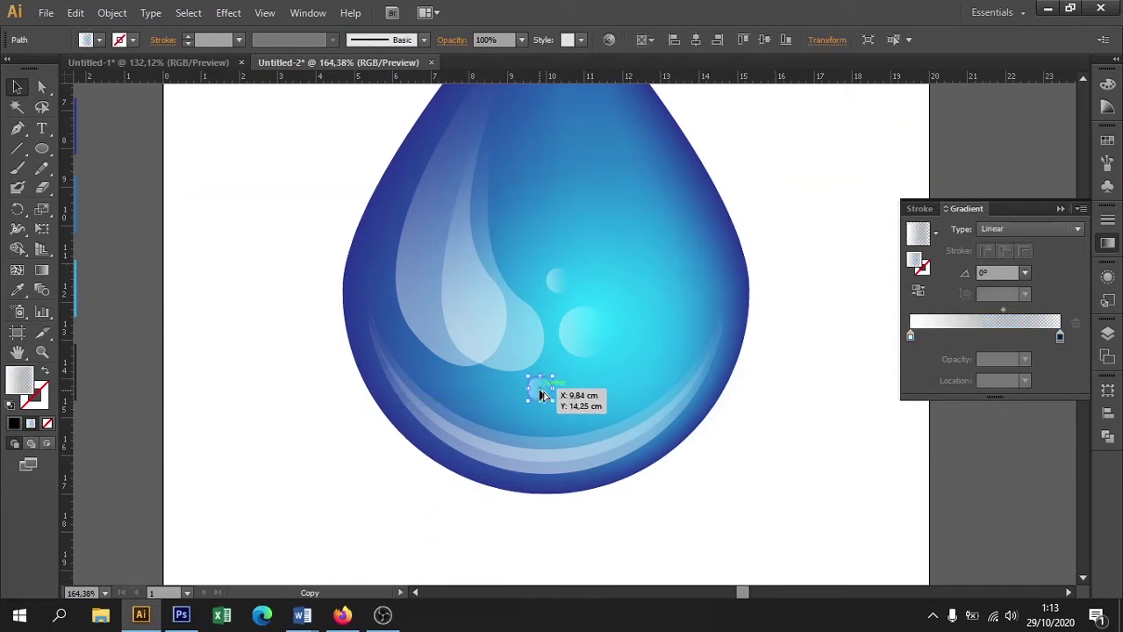
{"action": "left_click", "coordinate": [806, 430]}
{"action": "mouse_move", "coordinate": [806, 429]}
{"action": "left_mouse_down"}
{"action": "mouse_move", "coordinate": [701, 445]}
{"action": "mouse_move", "coordinate": [717, 381]}
{"action": "mouse_move", "coordinate": [707, 442]}
{"action": "left_mouse_up"}
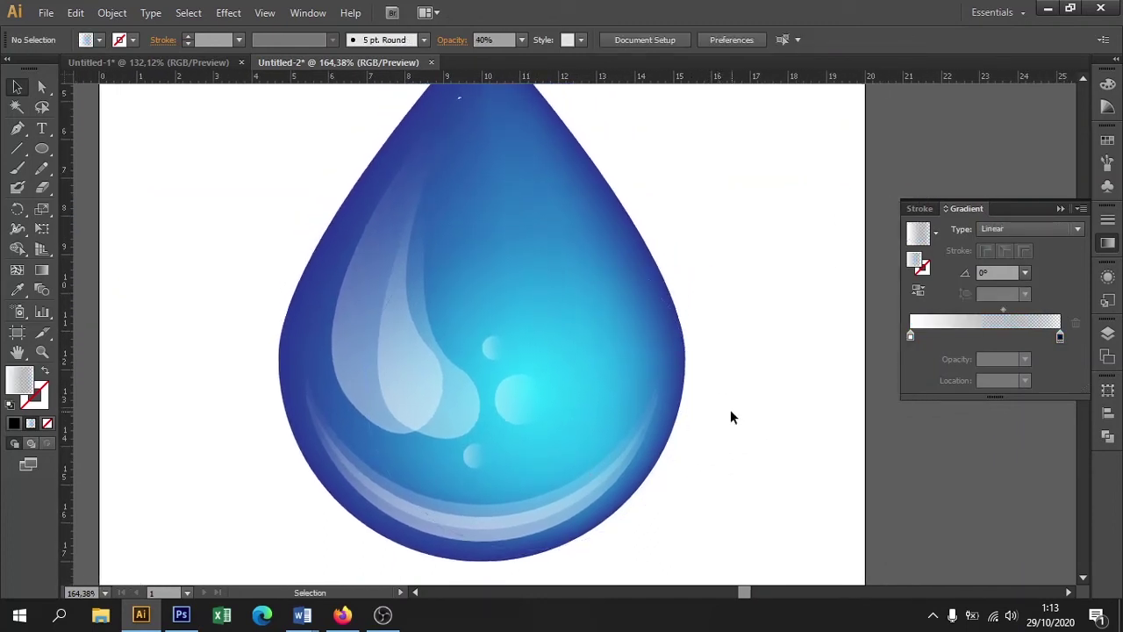
{"action": "left_click", "coordinate": [552, 415]}
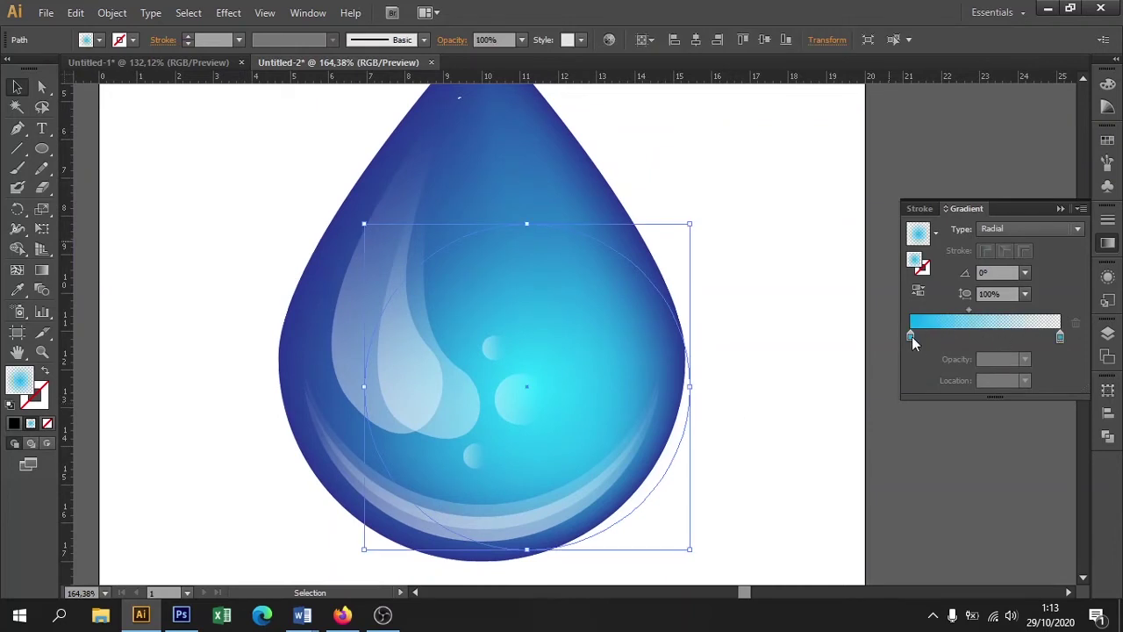
Raise the glow's inner gradient stop R and G values to brighter cyan 1ac7ef
{"action": "left_click", "coordinate": [912, 338]}
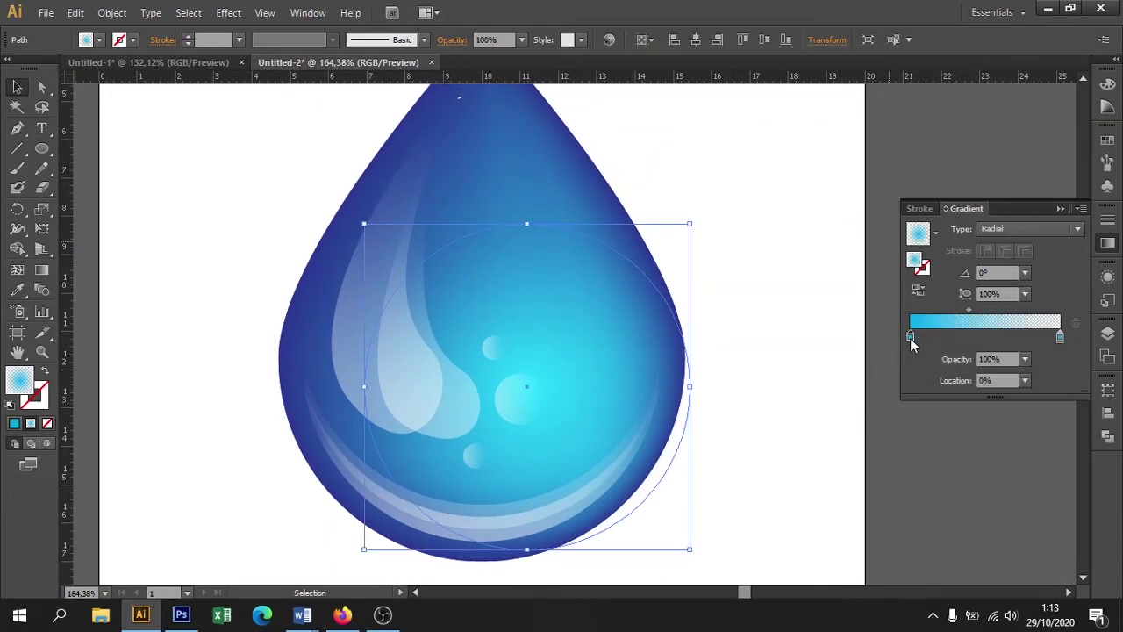
{"action": "double_click", "coordinate": [911, 339]}
{"action": "left_click", "coordinate": [846, 394]}
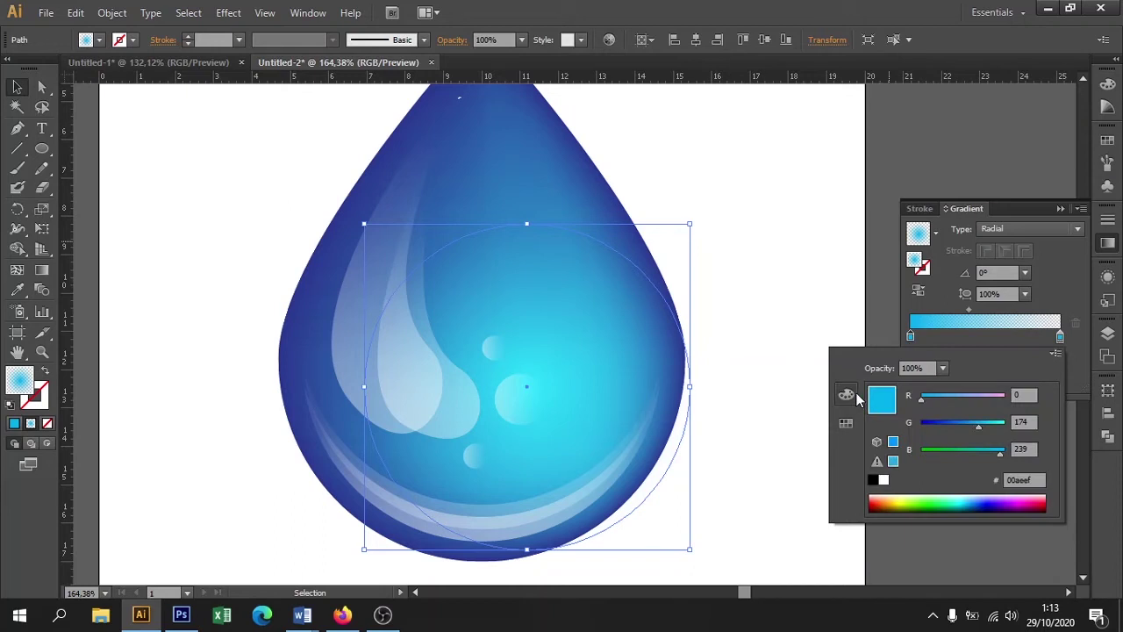
{"action": "mouse_move", "coordinate": [925, 398]}
{"action": "left_mouse_down"}
{"action": "mouse_move", "coordinate": [943, 404]}
{"action": "mouse_move", "coordinate": [932, 401]}
{"action": "left_mouse_up"}
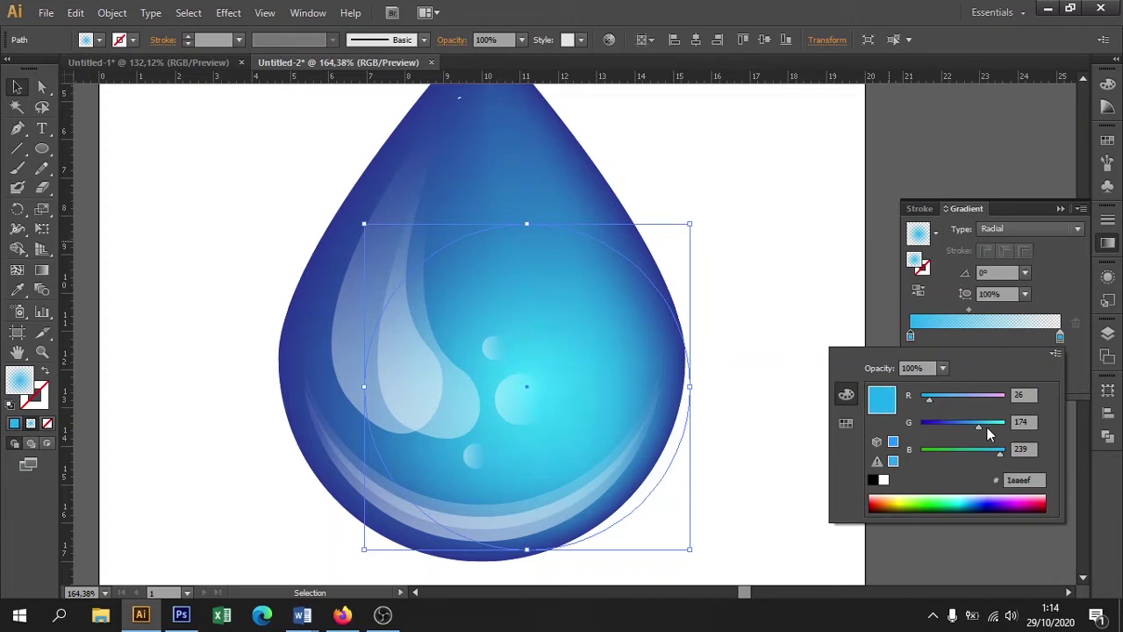
{"action": "left_click_drag", "start_coordinate": [984, 431], "coordinate": [992, 432]}
{"action": "left_click", "coordinate": [777, 381]}
Move the glow aside to inspect it, undo the move, and review the drop
{"action": "left_click_drag", "start_coordinate": [584, 375], "coordinate": [702, 379]}
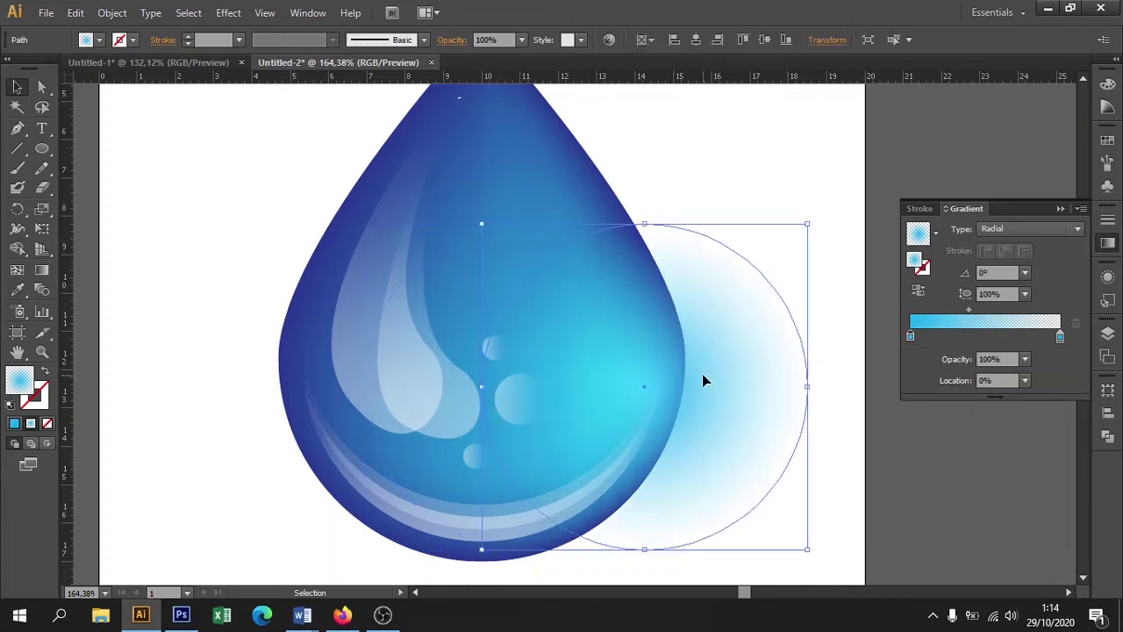
{"action": "key", "text": "ctrl+z"}
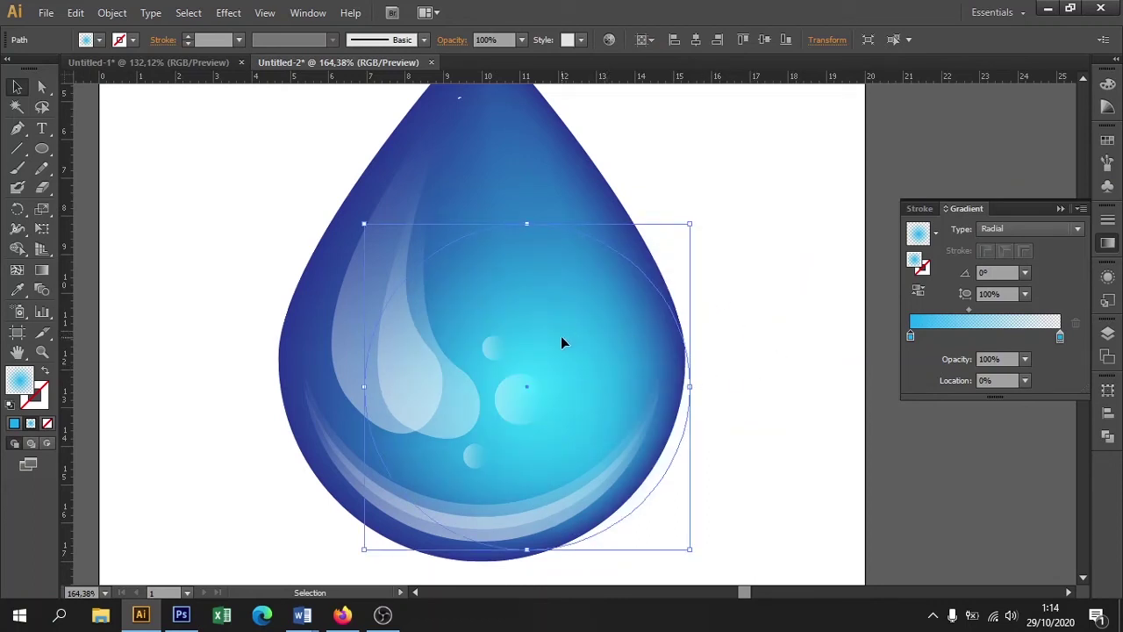
{"action": "left_click", "coordinate": [774, 352]}
{"action": "mouse_move", "coordinate": [757, 333]}
{"action": "left_mouse_down"}
{"action": "mouse_move", "coordinate": [821, 298]}
{"action": "mouse_move", "coordinate": [765, 337]}
{"action": "left_mouse_up"}
{"action": "left_click", "coordinate": [433, 373]}
{"action": "left_click", "coordinate": [772, 331]}
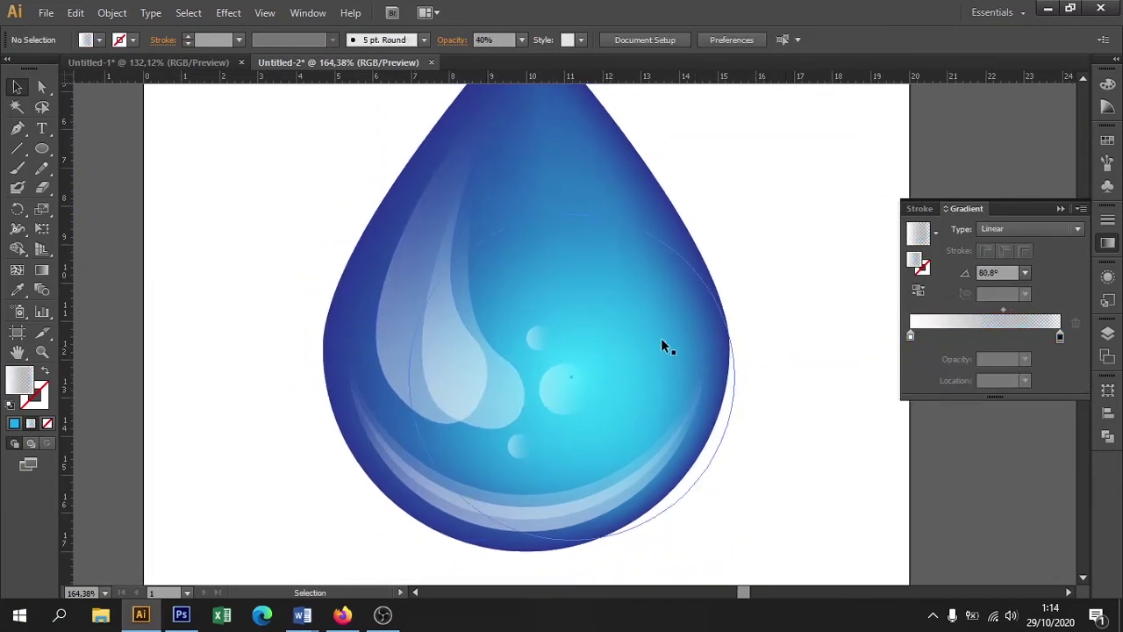
Draw a thin crescent highlight path with the Pen along the drop's right edge
{"action": "left_click", "coordinate": [18, 130]}
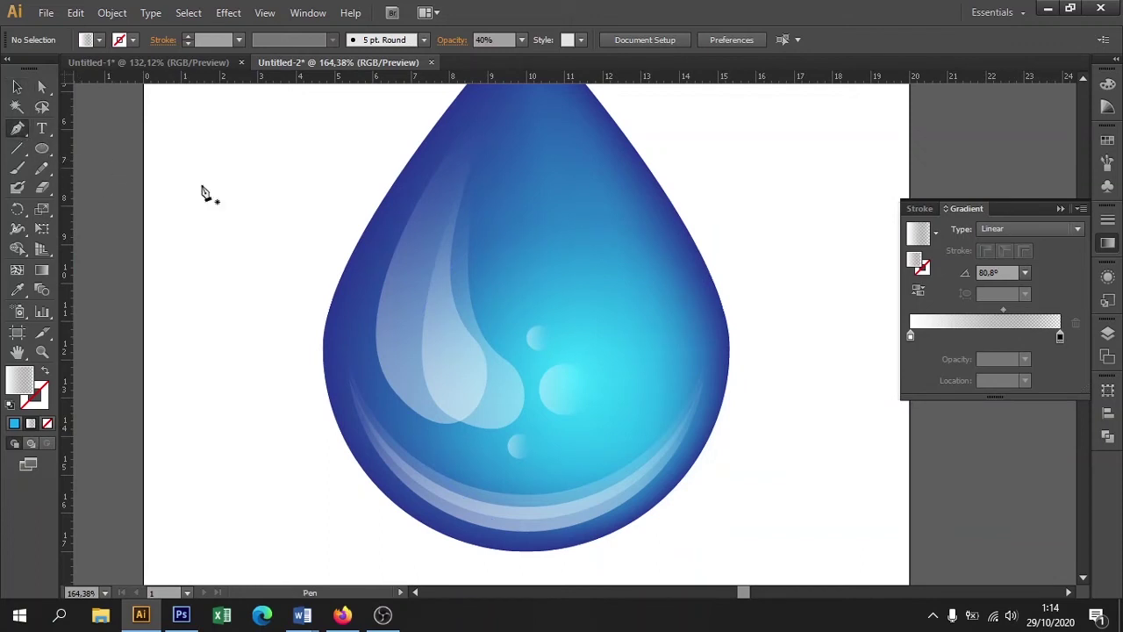
{"action": "left_click", "coordinate": [664, 266]}
{"action": "scroll", "coordinate": [690, 339], "scroll_direction": "down", "scroll_amount": 2}
{"action": "left_click_drag", "start_coordinate": [654, 361], "coordinate": [612, 408]}
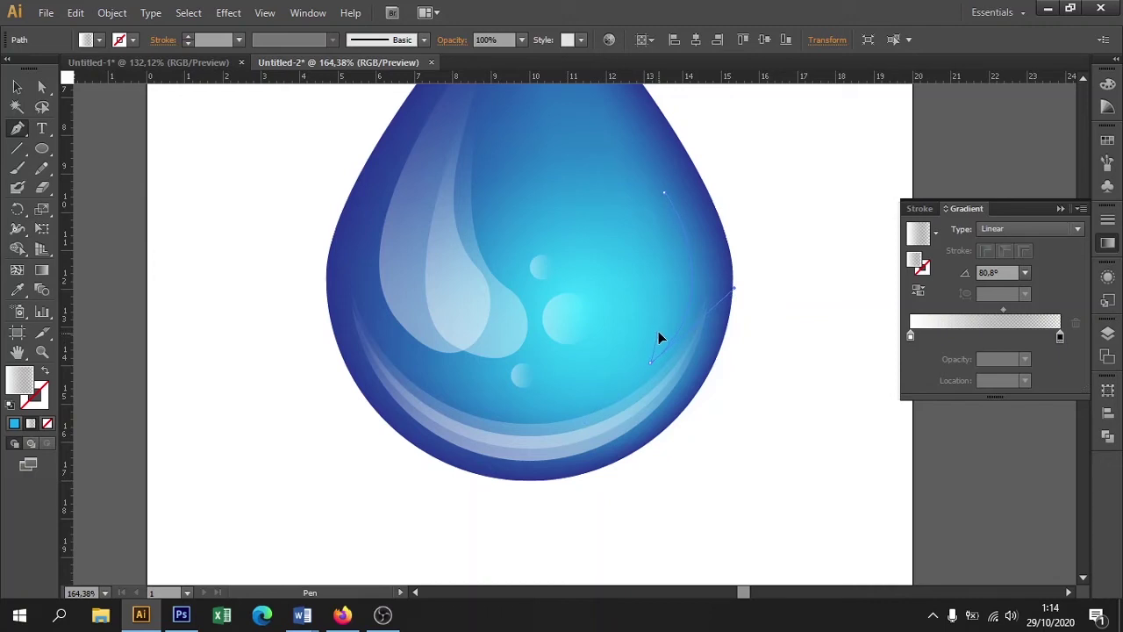
{"action": "left_click", "coordinate": [663, 333]}
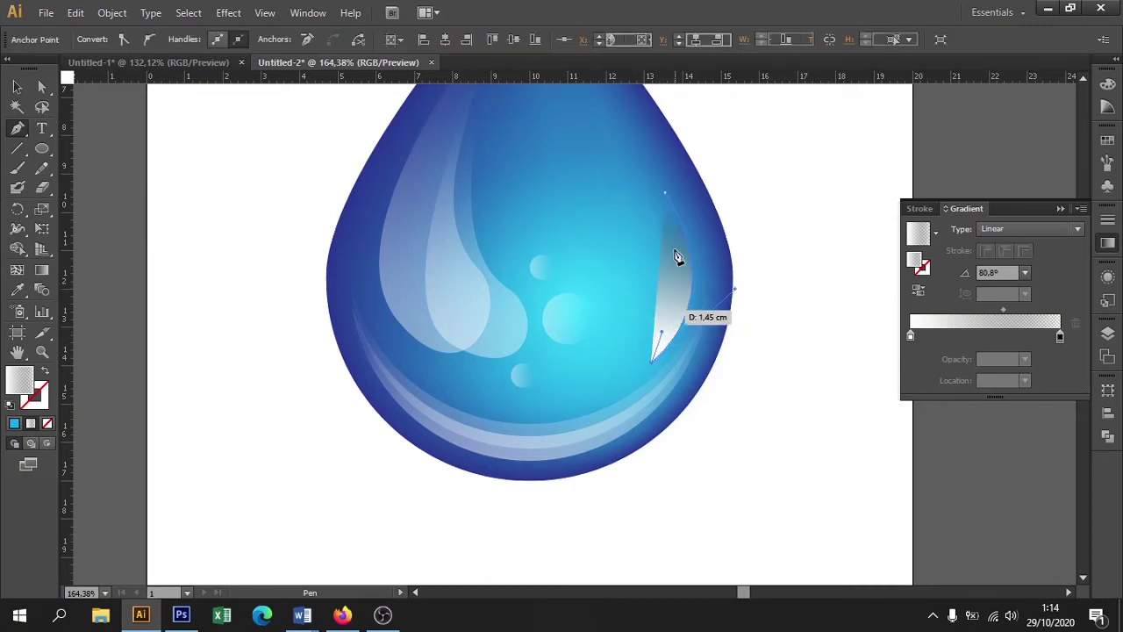
{"action": "left_click", "coordinate": [664, 191]}
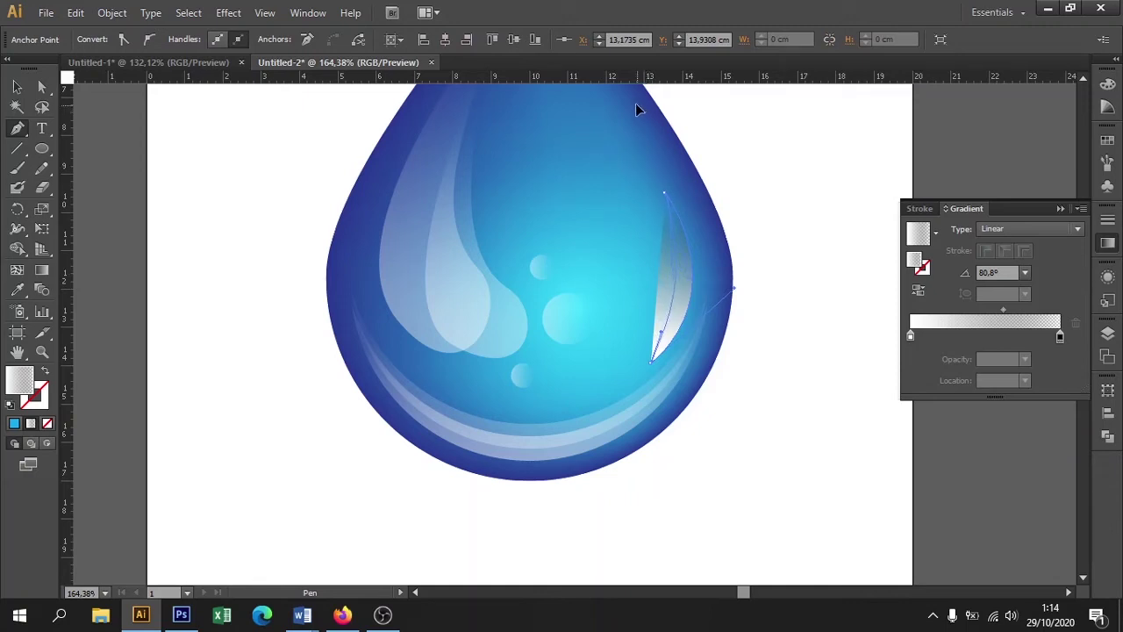
{"action": "key", "text": "Escape"}
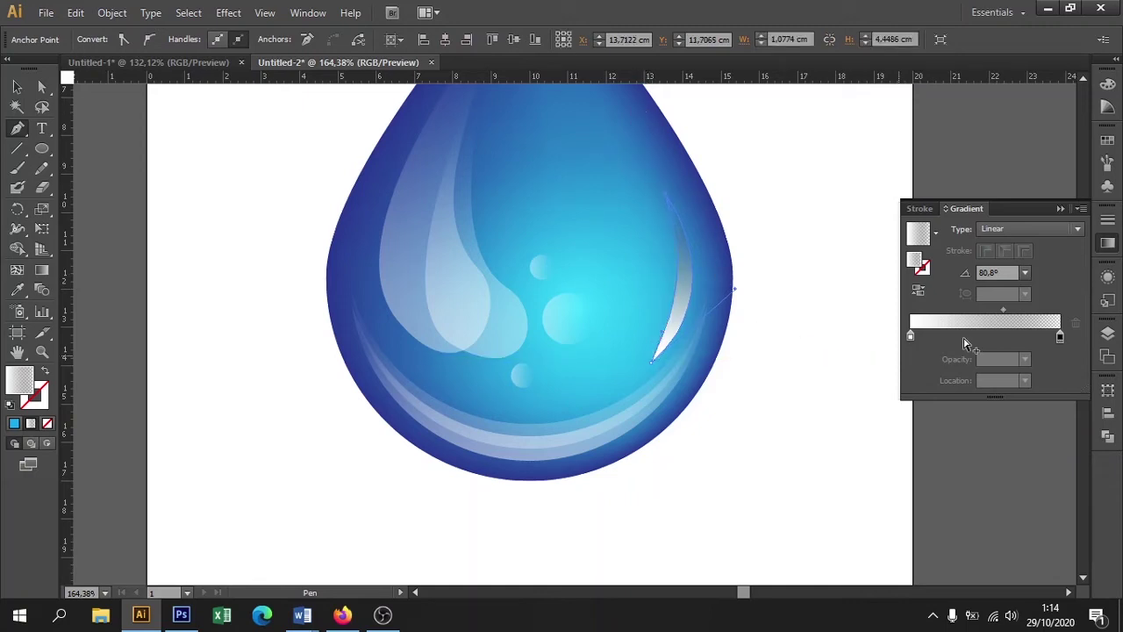
Give the crescent a radial gradient and reverse its direction
{"action": "left_click", "coordinate": [1013, 230]}
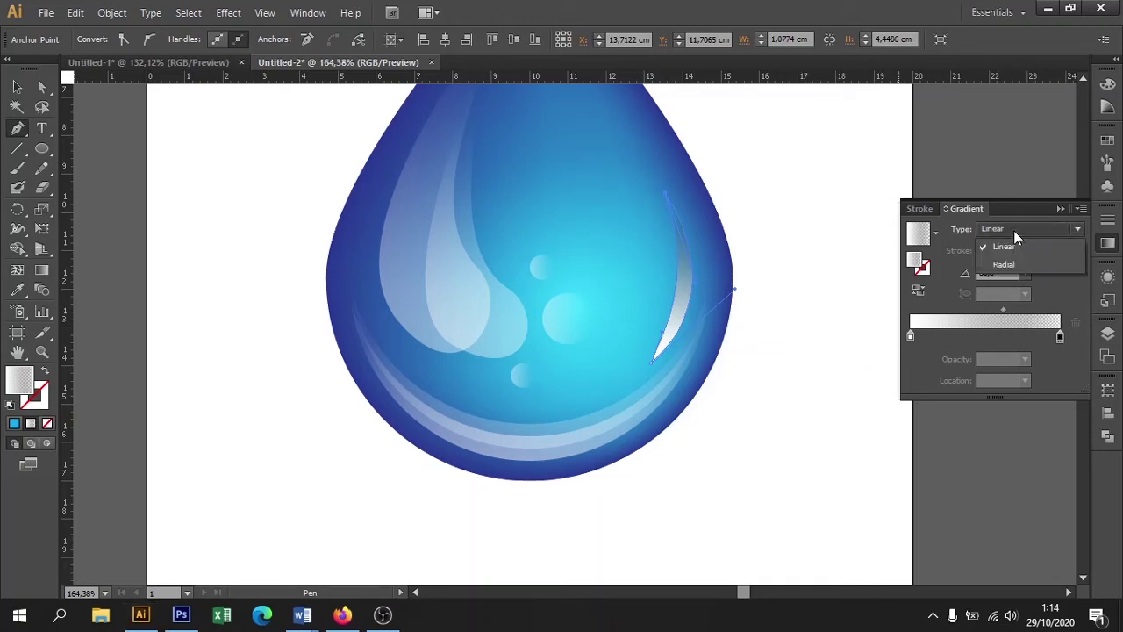
{"action": "left_click", "coordinate": [1013, 260]}
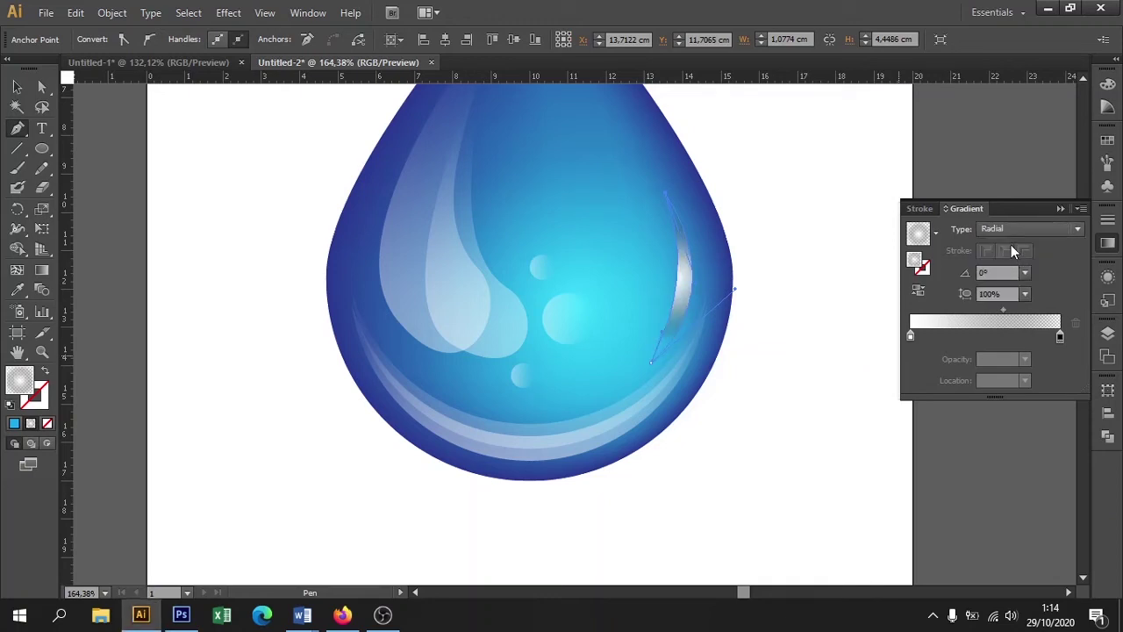
{"action": "left_click", "coordinate": [16, 87]}
{"action": "left_click", "coordinate": [170, 127]}
{"action": "left_click", "coordinate": [686, 273]}
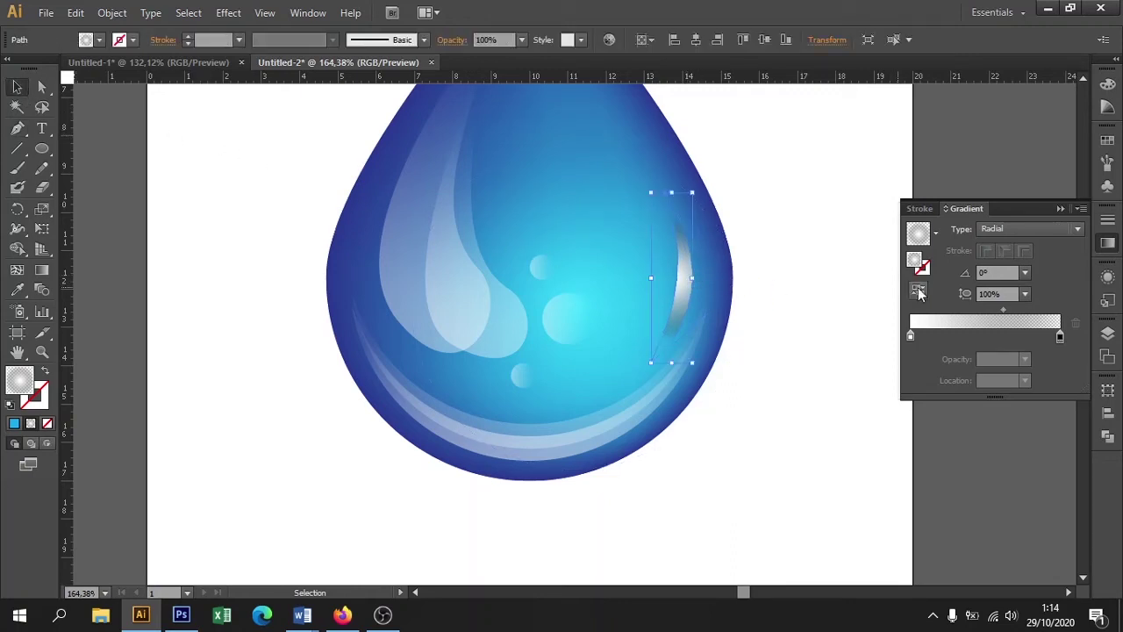
{"action": "left_click", "coordinate": [918, 292]}
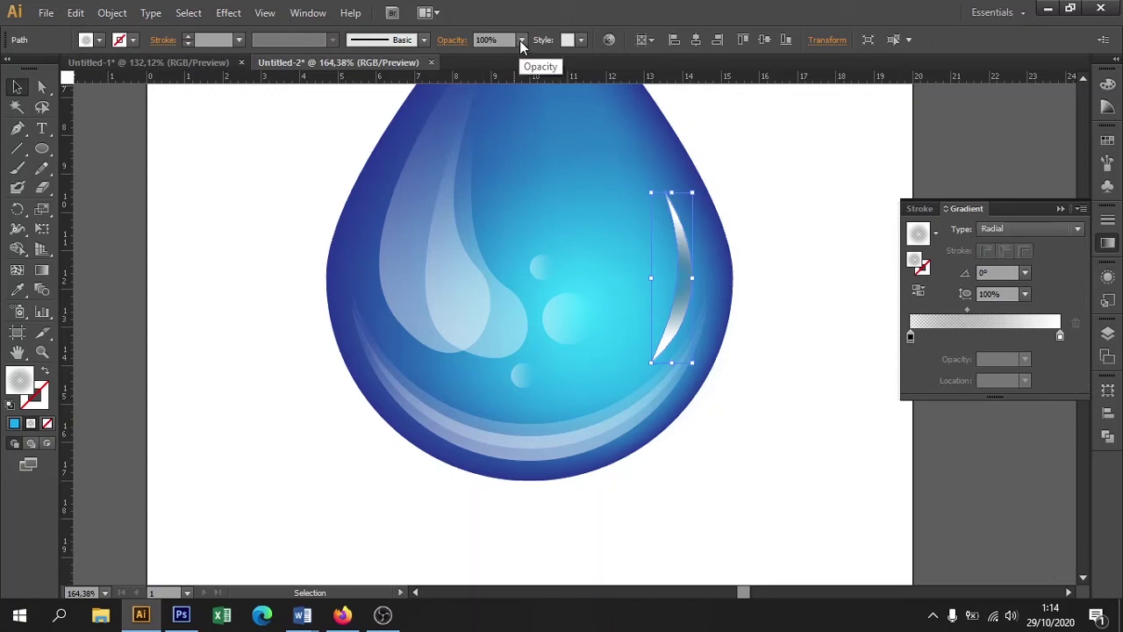
Set the crescent highlight to Screen blending at 50% opacity
{"action": "left_click", "coordinate": [452, 40]}
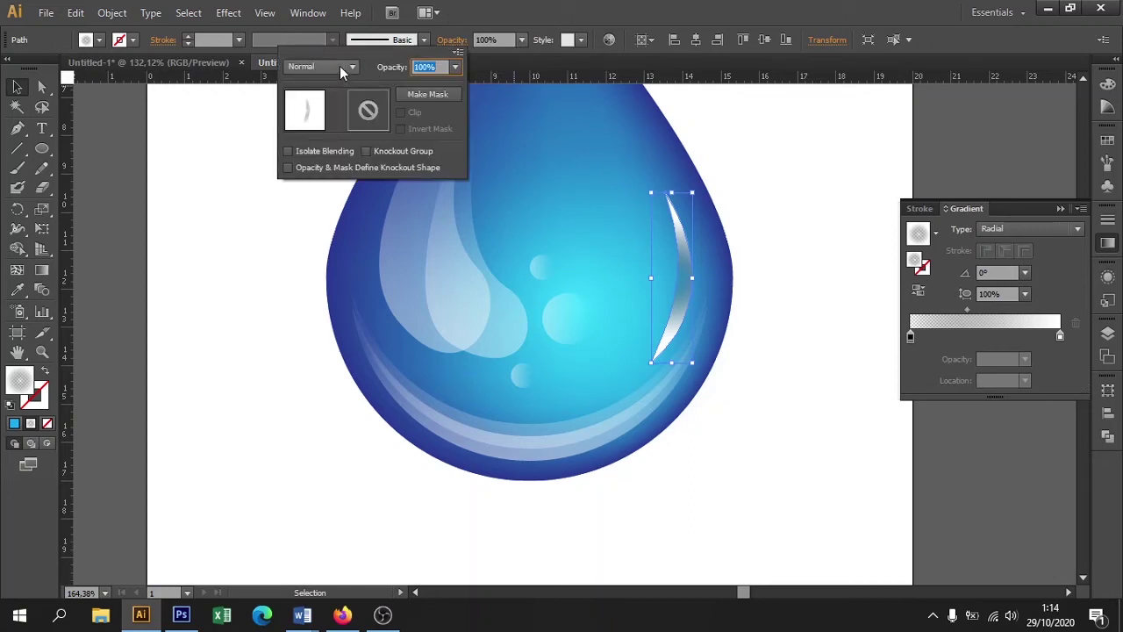
{"action": "left_click", "coordinate": [340, 66]}
{"action": "left_click", "coordinate": [328, 179]}
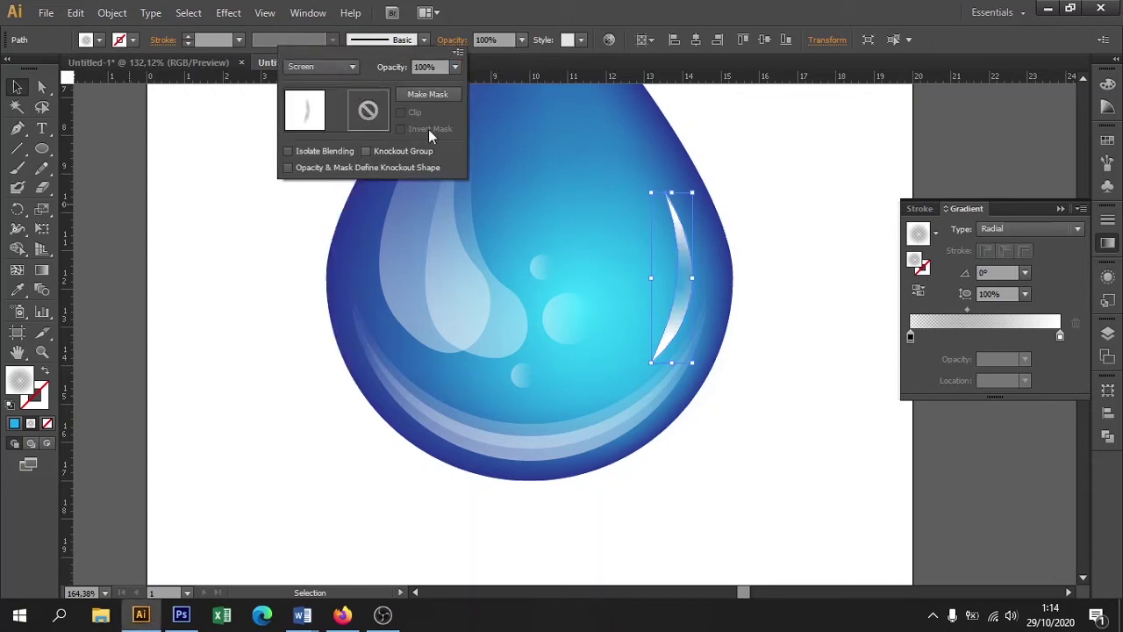
{"action": "left_click", "coordinate": [522, 41]}
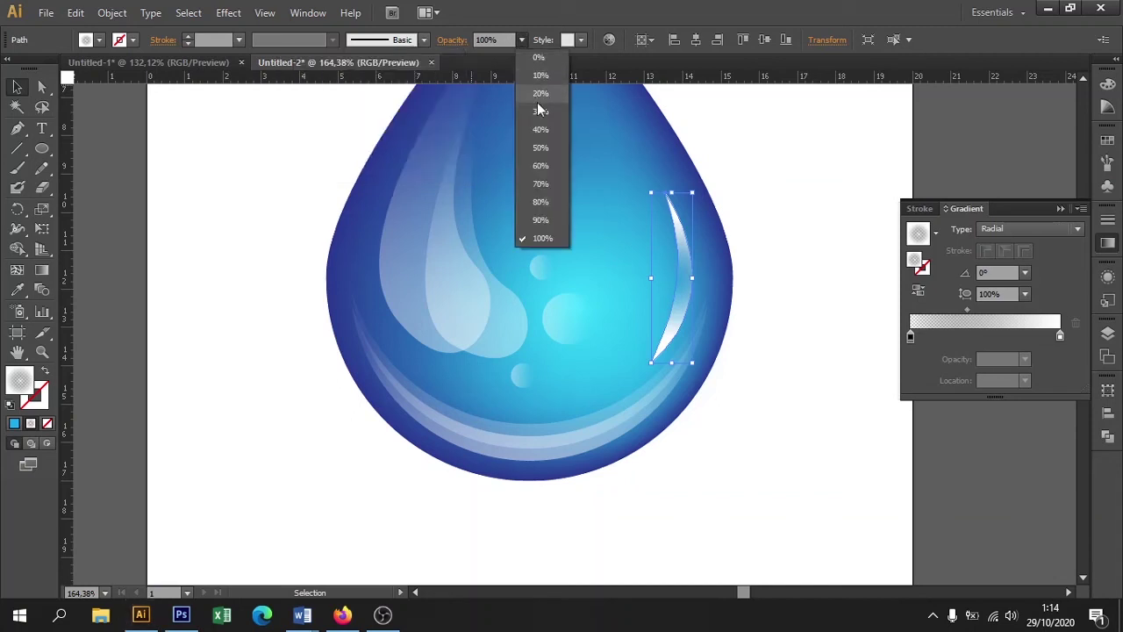
{"action": "left_click", "coordinate": [546, 147]}
{"action": "left_click", "coordinate": [809, 177]}
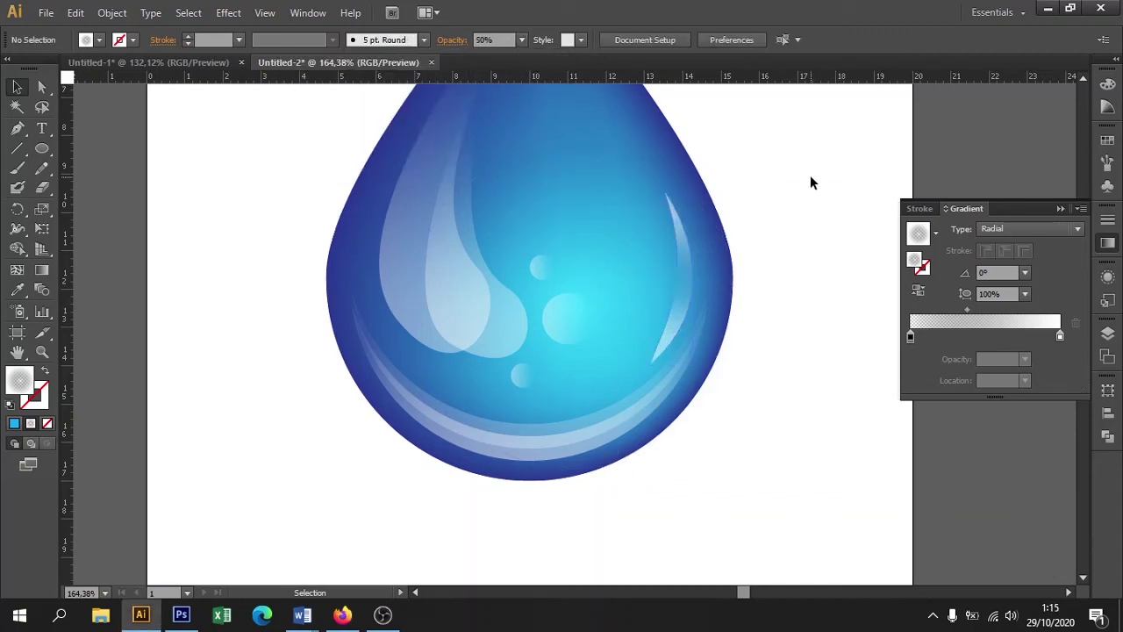
{"action": "mouse_move", "coordinate": [795, 221]}
{"action": "left_mouse_down"}
{"action": "mouse_move", "coordinate": [700, 286]}
{"action": "mouse_move", "coordinate": [690, 366]}
{"action": "mouse_move", "coordinate": [755, 290]}
{"action": "left_mouse_up"}
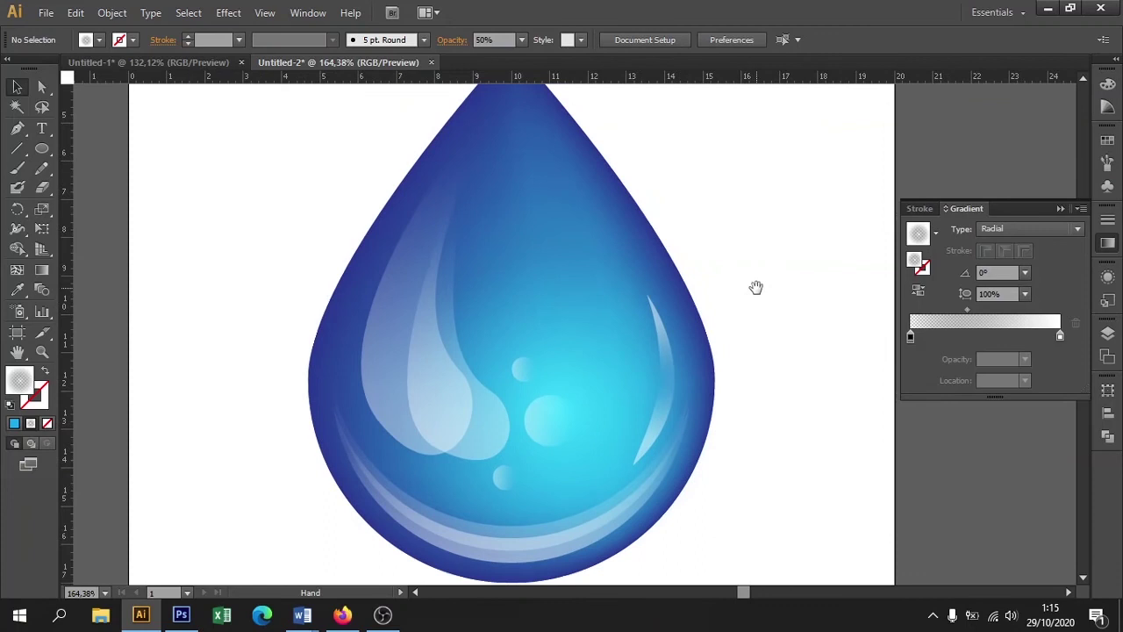
Colour a mesh point on the drop's left side with the medium blue swatch
{"action": "left_click", "coordinate": [565, 276]}
{"action": "scroll", "coordinate": [672, 241], "scroll_direction": "up", "scroll_amount": 1}
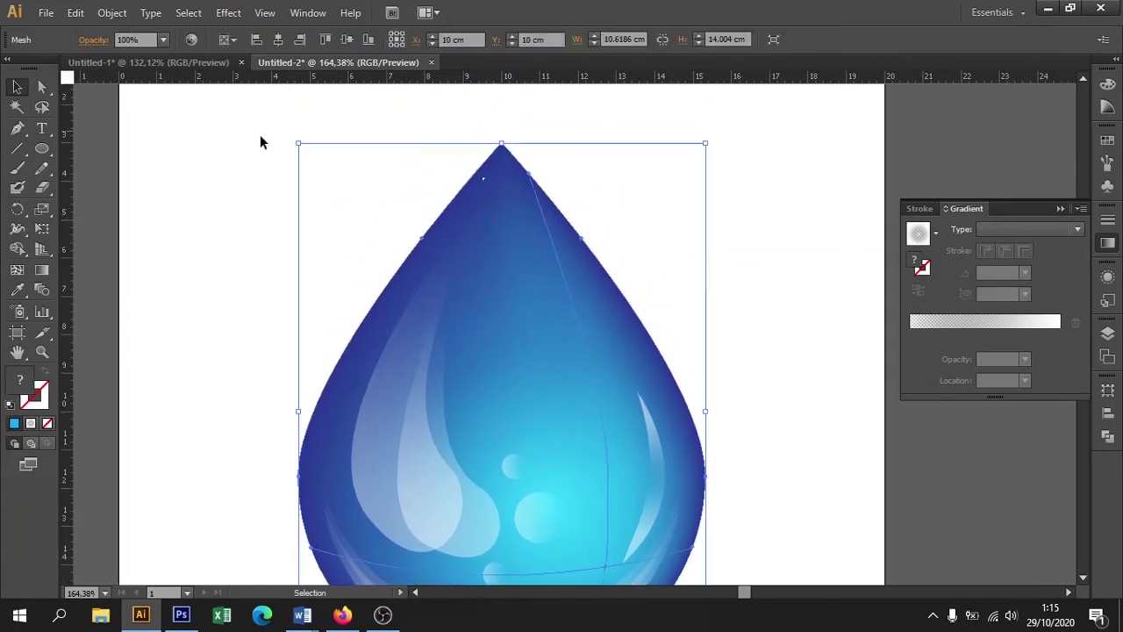
{"action": "left_click", "coordinate": [43, 88]}
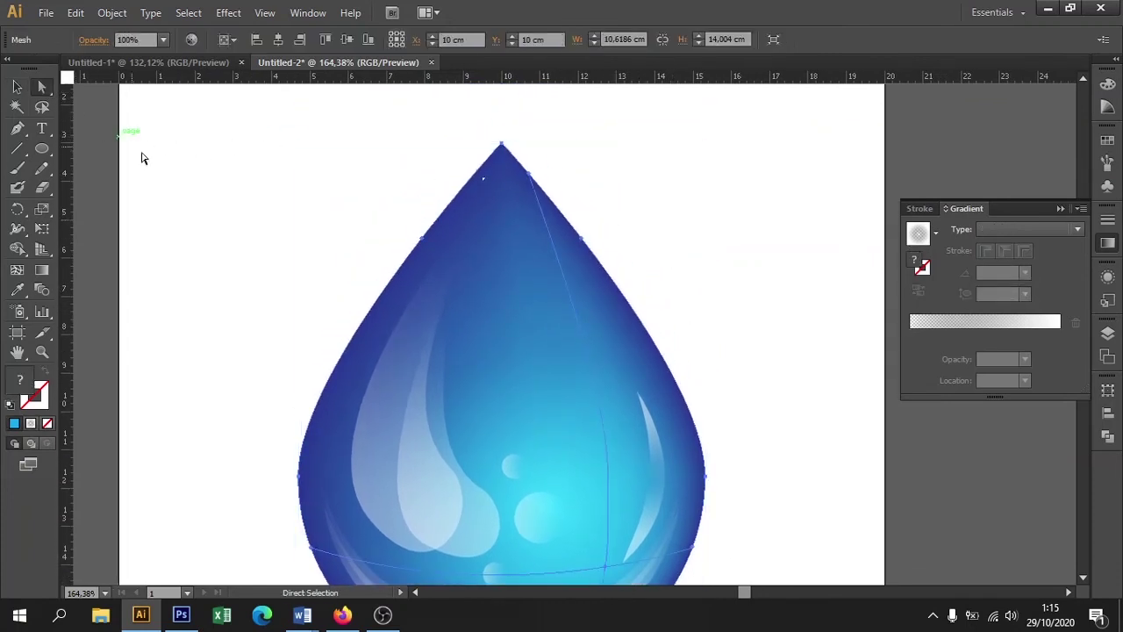
{"action": "left_click", "coordinate": [422, 242]}
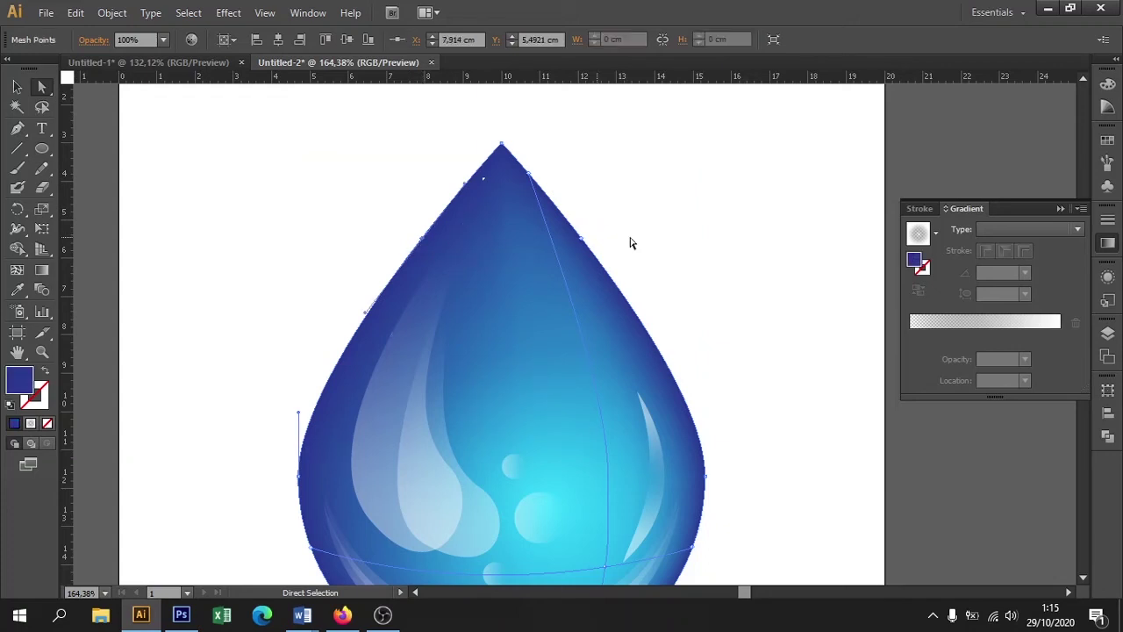
{"action": "scroll", "coordinate": [562, 275], "scroll_direction": "left", "scroll_amount": 5}
{"action": "scroll", "coordinate": [529, 289], "scroll_direction": "down", "scroll_amount": 1}
{"action": "key", "text": "i"}
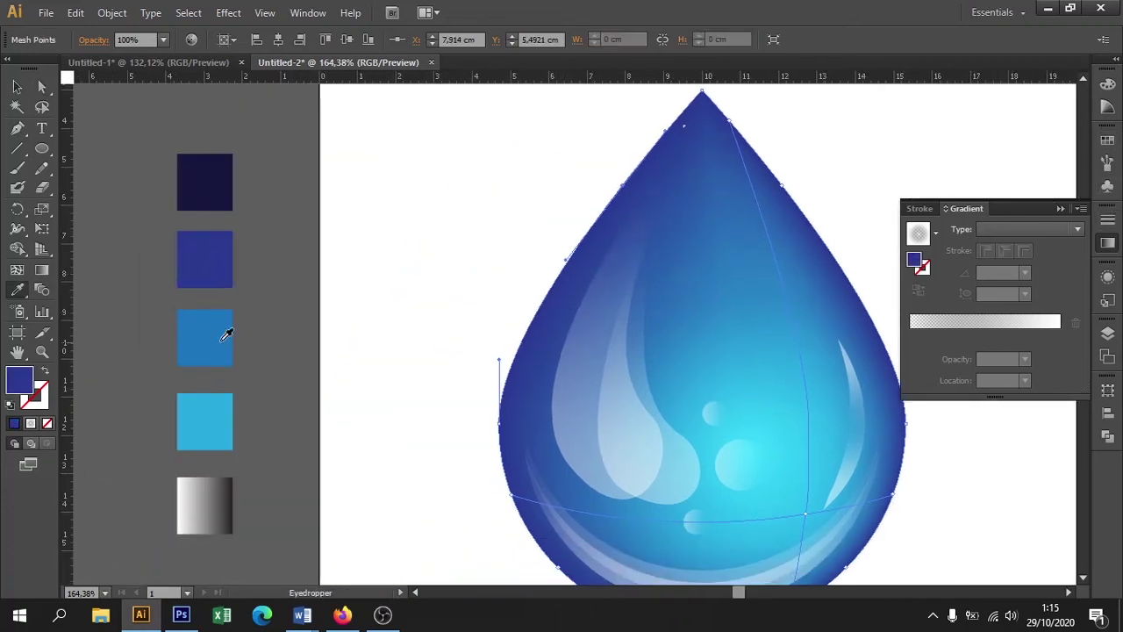
{"action": "left_click", "coordinate": [225, 335]}
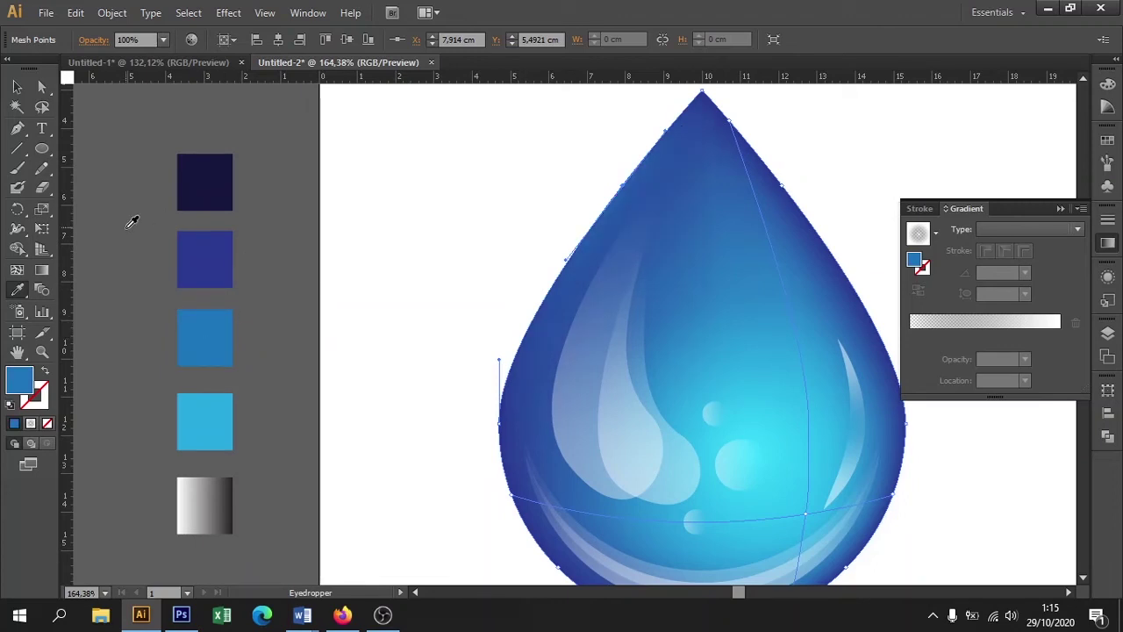
Colour the mesh point near the drop's tip with the light blue swatch
{"action": "left_click", "coordinate": [42, 87]}
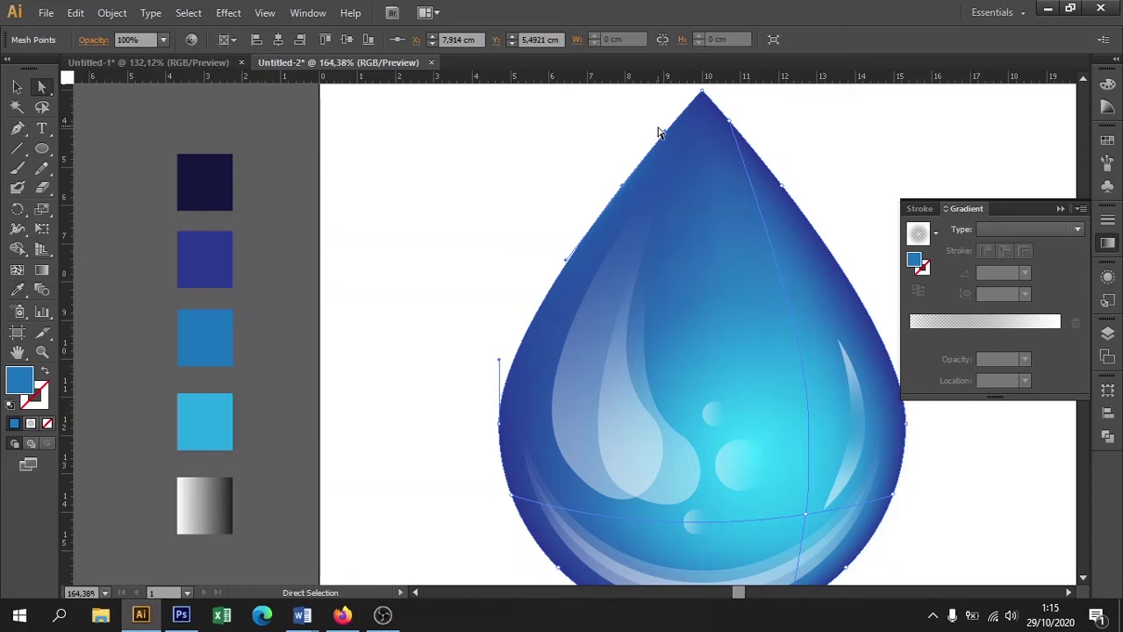
{"action": "left_click", "coordinate": [731, 127]}
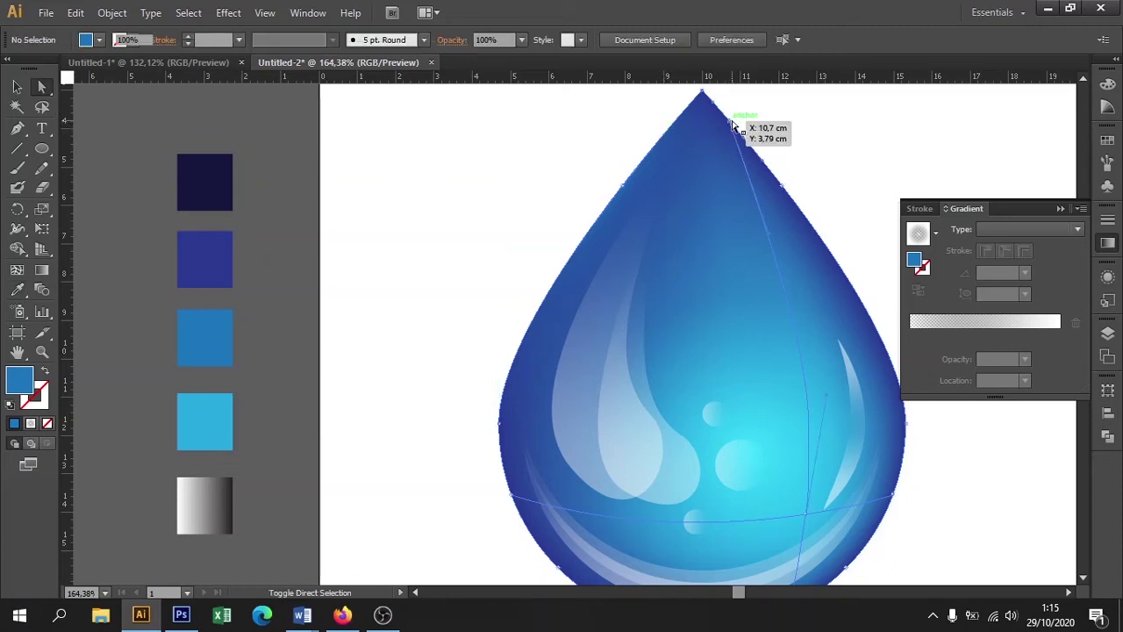
{"action": "left_click", "coordinate": [732, 124]}
{"action": "left_click", "coordinate": [19, 291]}
{"action": "left_click", "coordinate": [211, 418]}
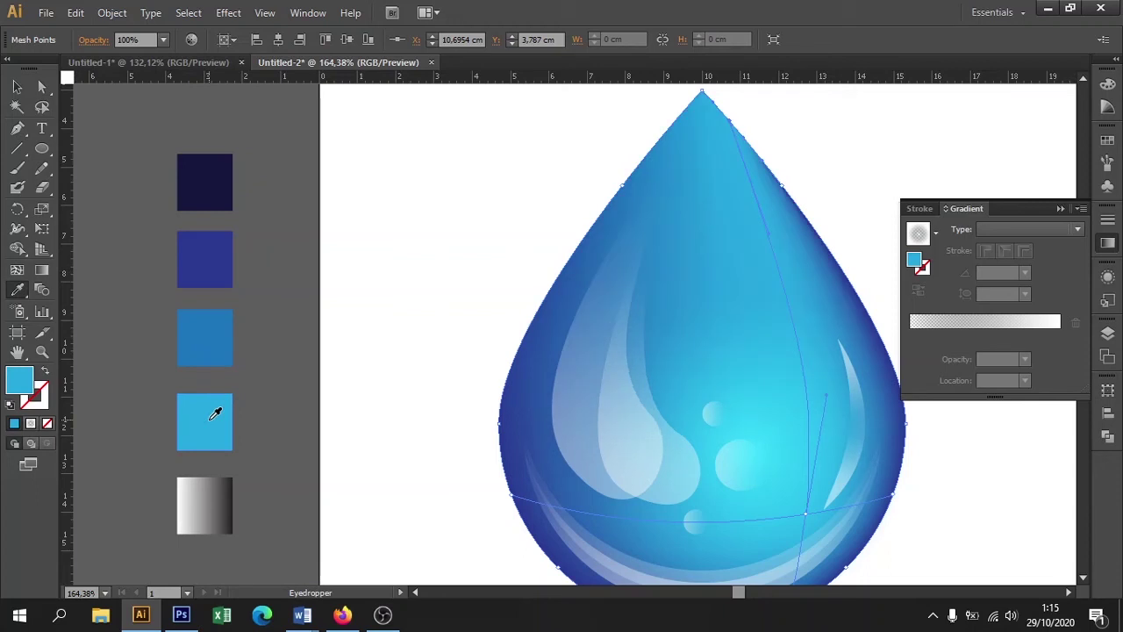
Deselect and zoom to frame the whole artboard around the finished drop
{"action": "left_click", "coordinate": [41, 88]}
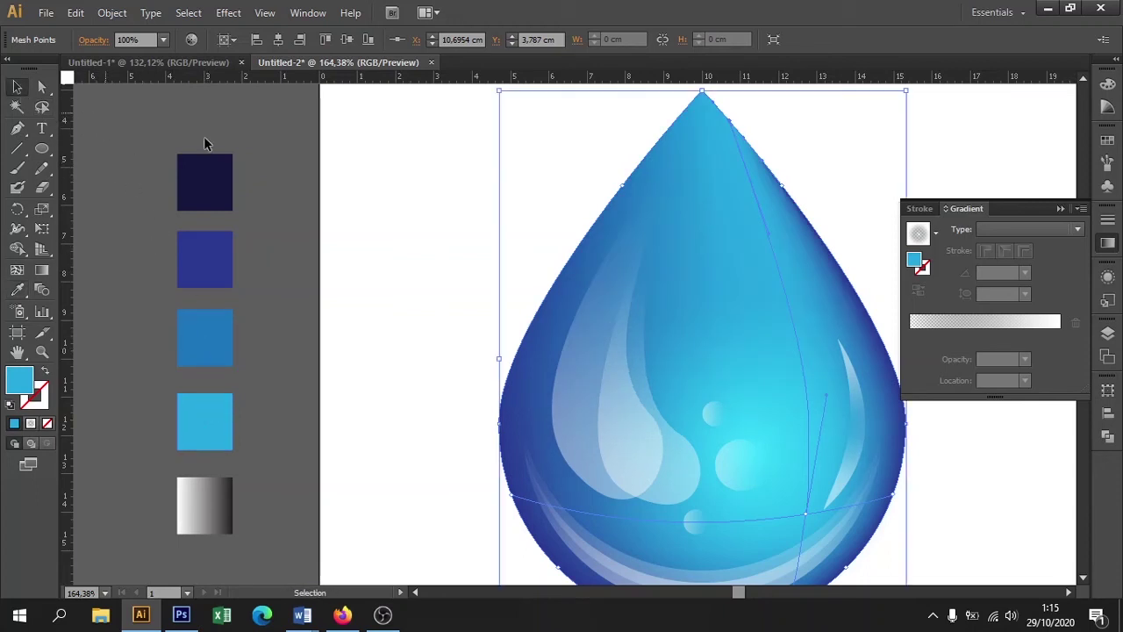
{"action": "left_click", "coordinate": [208, 144]}
{"action": "mouse_move", "coordinate": [469, 233]}
{"action": "left_mouse_down"}
{"action": "mouse_move", "coordinate": [322, 249]}
{"action": "mouse_move", "coordinate": [324, 266]}
{"action": "left_mouse_up"}
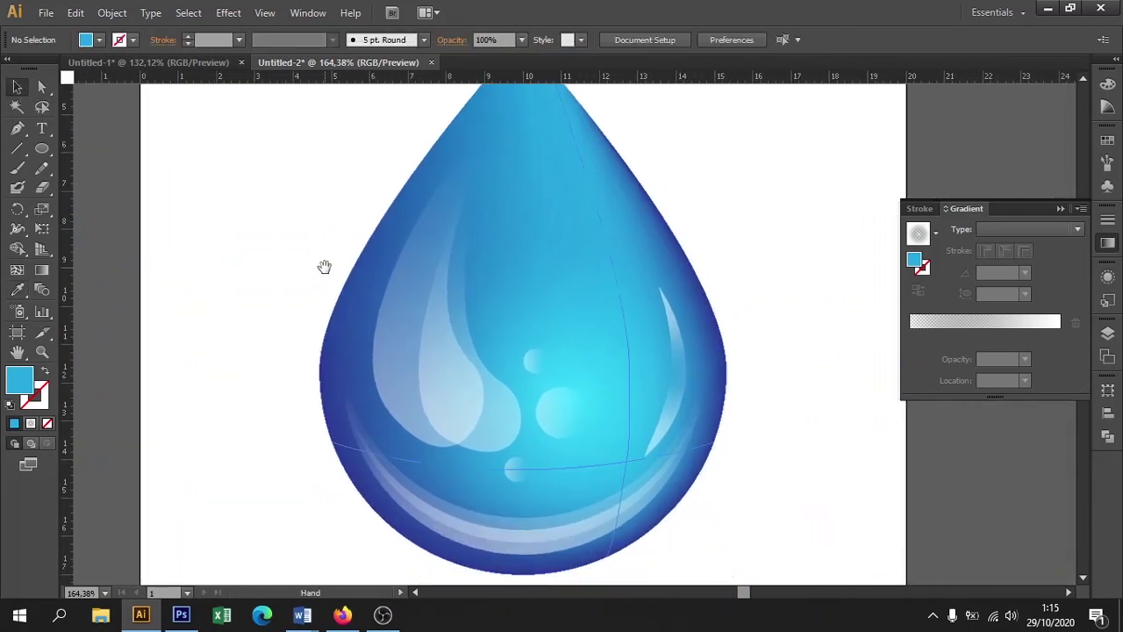
{"action": "left_click", "coordinate": [458, 411]}
{"action": "left_click", "coordinate": [790, 490]}
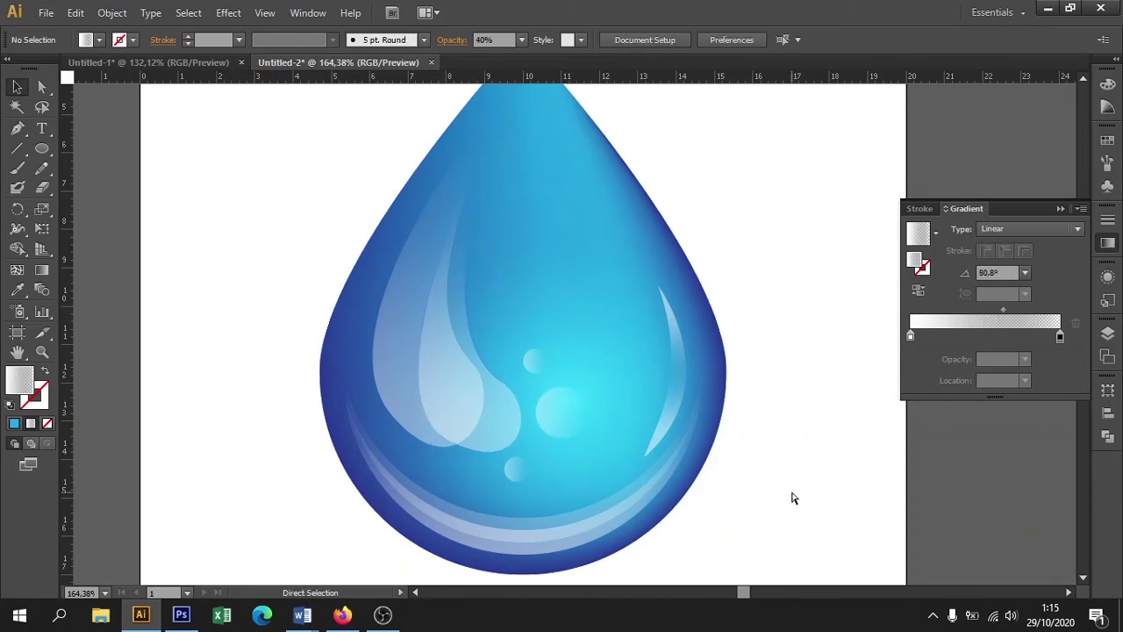
{"action": "key", "text": "ctrl+minus"}
{"action": "key", "text": "ctrl+minus"}
{"action": "key", "text": "ctrl+minus"}
{"action": "key", "text": "ctrl+minus"}
{"action": "key", "text": "ctrl+minus"}
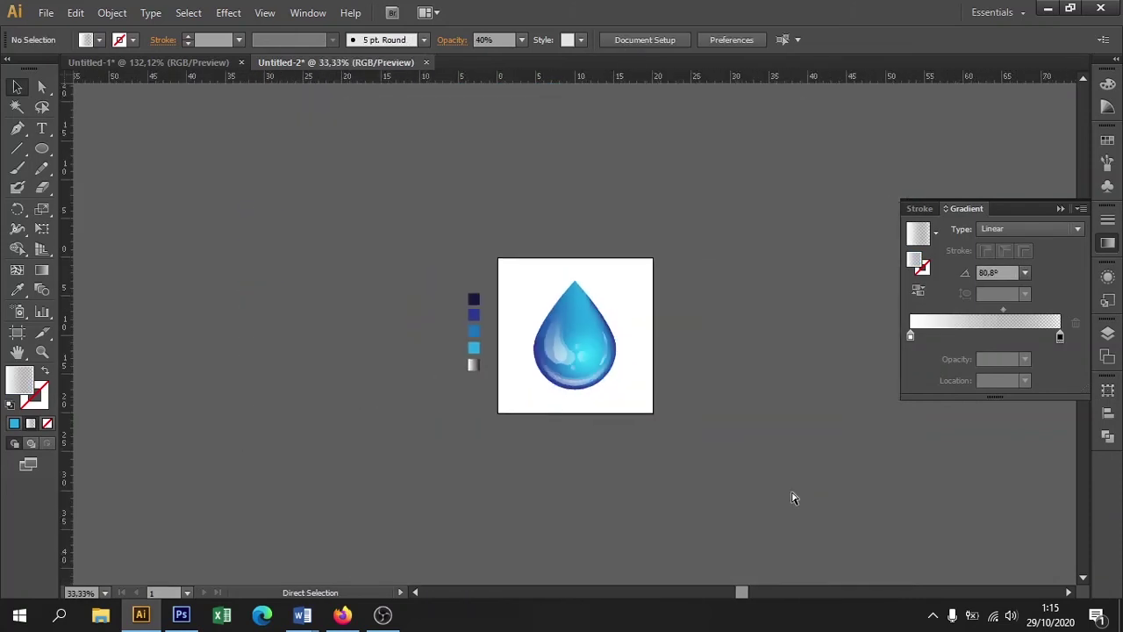
{"action": "key", "text": "ctrl+plus"}
{"action": "key", "text": "ctrl+plus"}
{"action": "key", "text": "ctrl+plus"}
{"action": "key", "text": "ctrl+minus"}
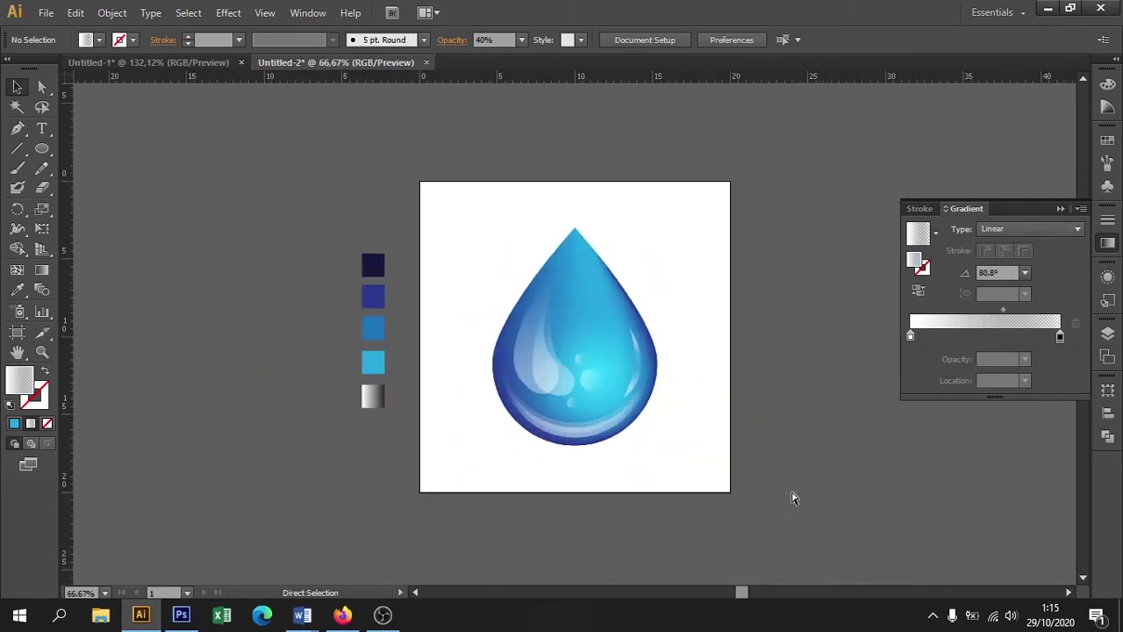
{"action": "key", "text": "z"}
{"action": "left_click_drag", "start_coordinate": [436, 185], "coordinate": [737, 483]}
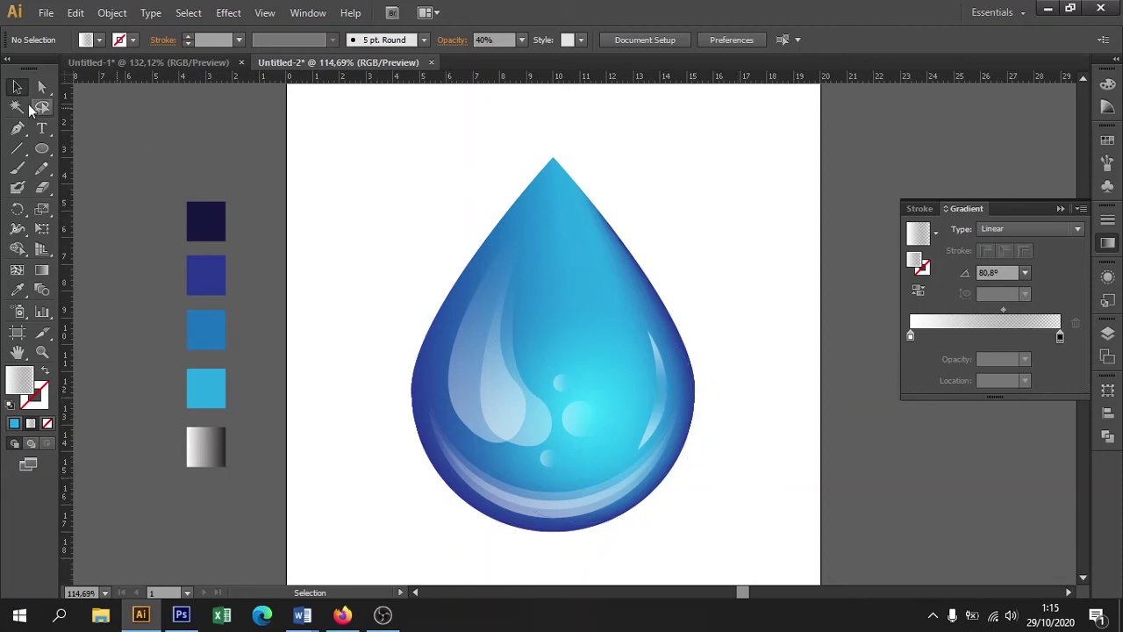
{"action": "left_click", "coordinate": [46, 150]}
{"action": "left_click", "coordinate": [123, 147]}
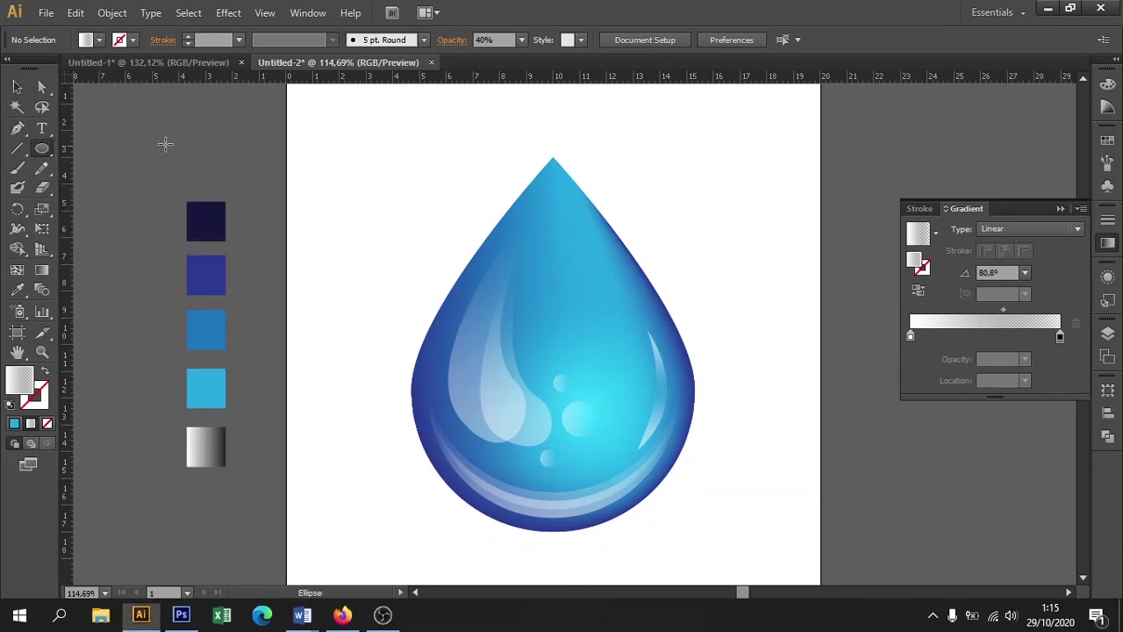
Draw a circle above-left of the drop and give it the grey gradient swatch as a radial gradient
{"action": "left_click_drag", "start_coordinate": [365, 142], "coordinate": [331, 188]}
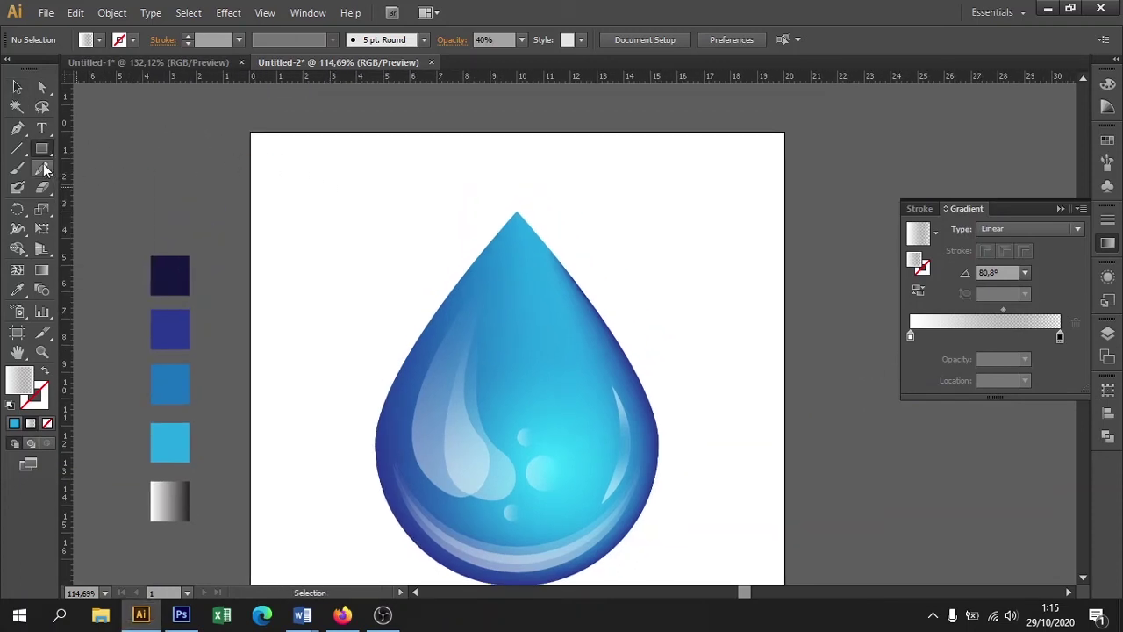
{"action": "left_click_drag", "start_coordinate": [44, 154], "coordinate": [72, 185]}
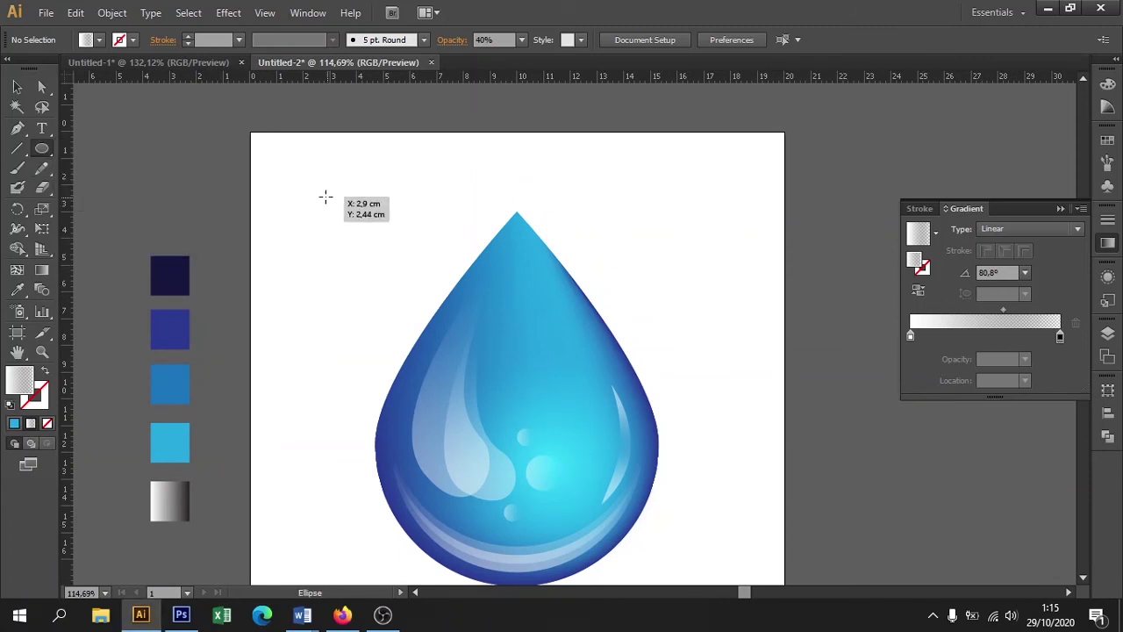
{"action": "left_click_drag", "start_coordinate": [292, 189], "coordinate": [408, 305]}
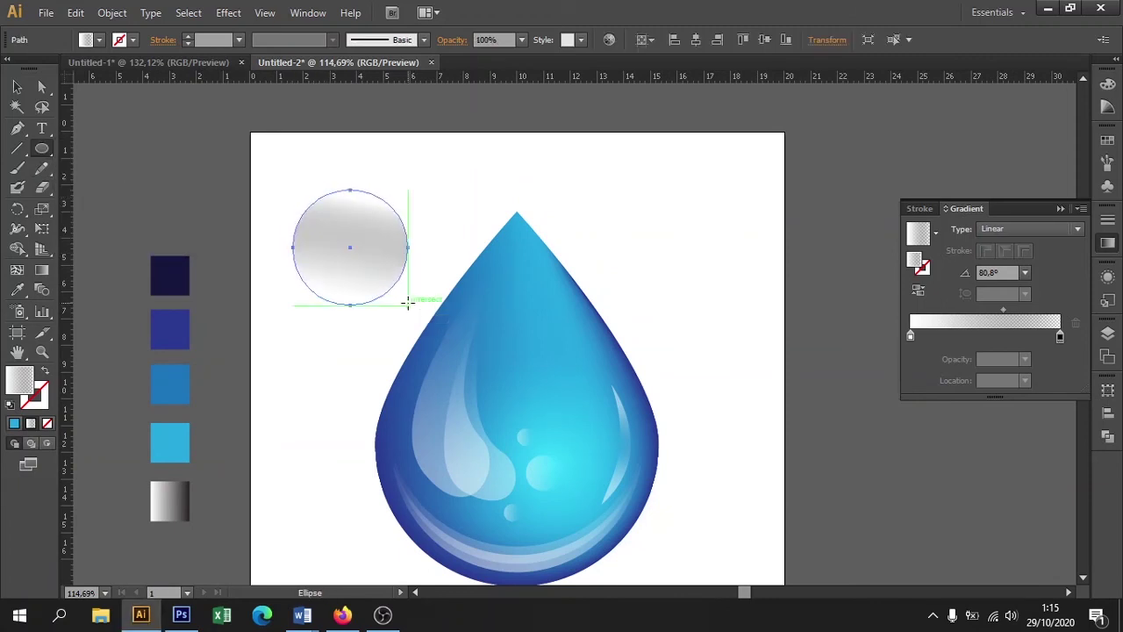
{"action": "key", "text": "i"}
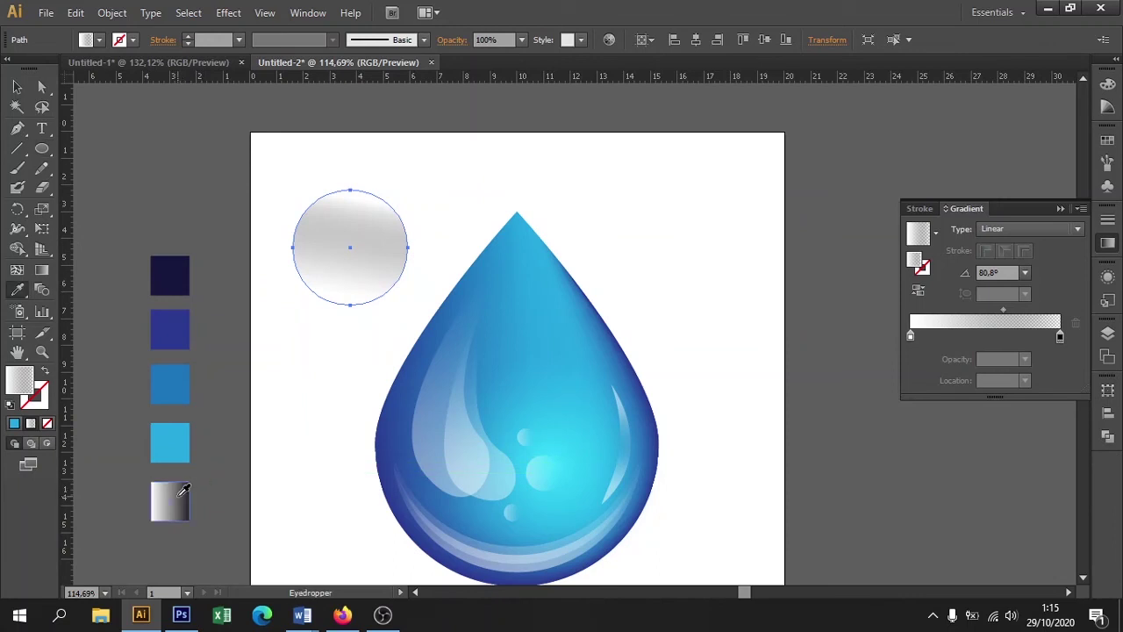
{"action": "left_click", "coordinate": [179, 494]}
{"action": "left_click", "coordinate": [999, 231]}
{"action": "left_click", "coordinate": [1000, 256]}
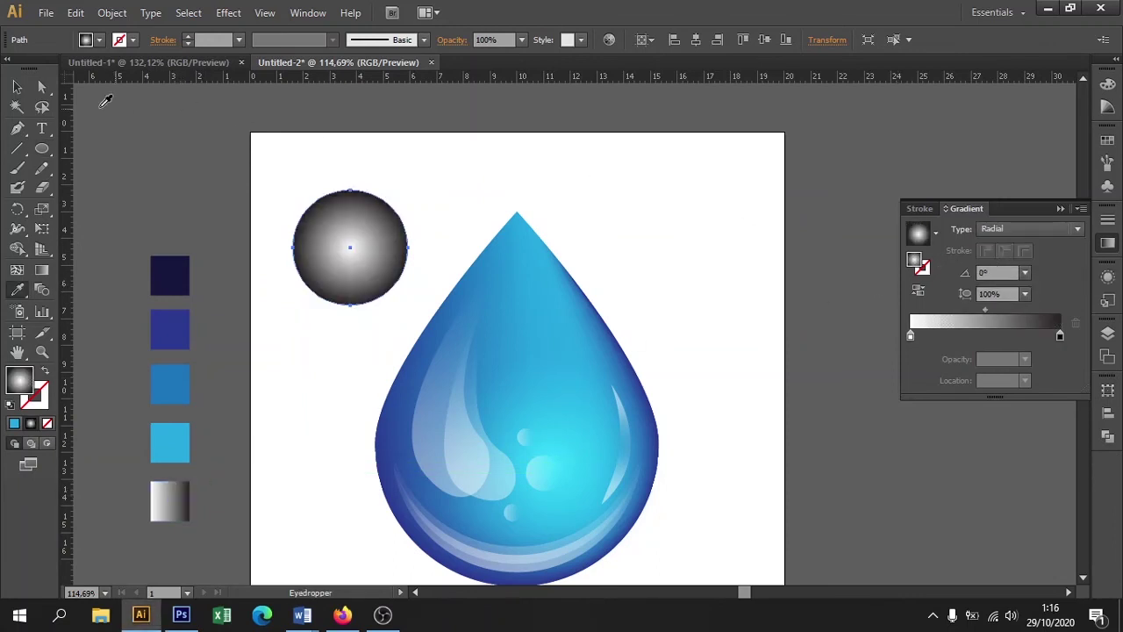
Make the circle's dark outer gradient stop fully transparent and set the midpoint to 50%
{"action": "left_click", "coordinate": [16, 87]}
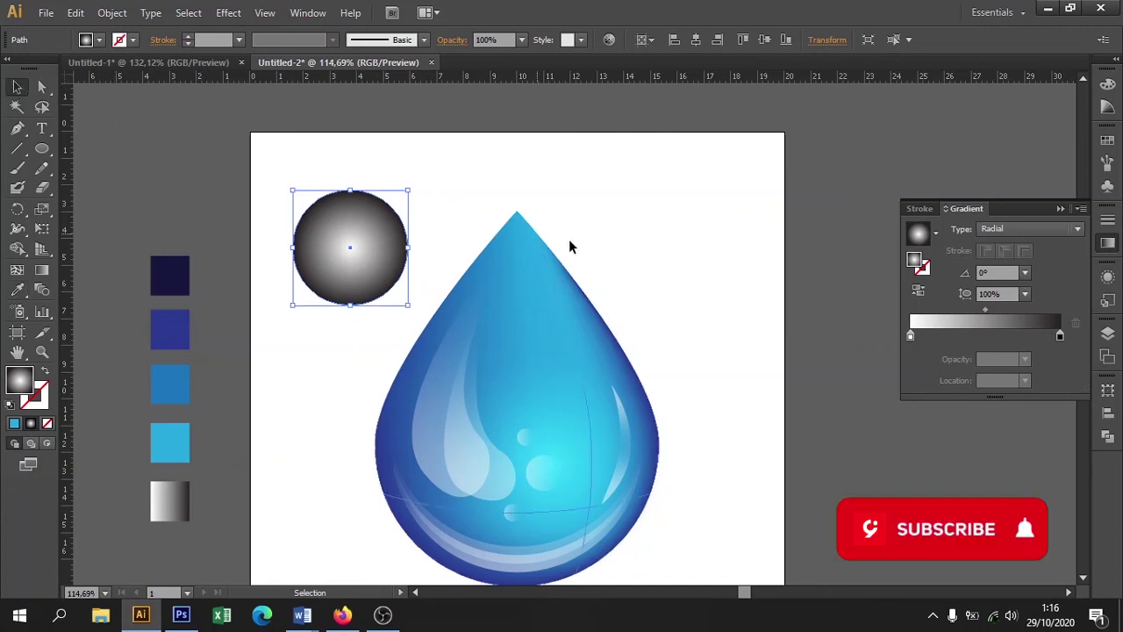
{"action": "left_click", "coordinate": [1059, 336]}
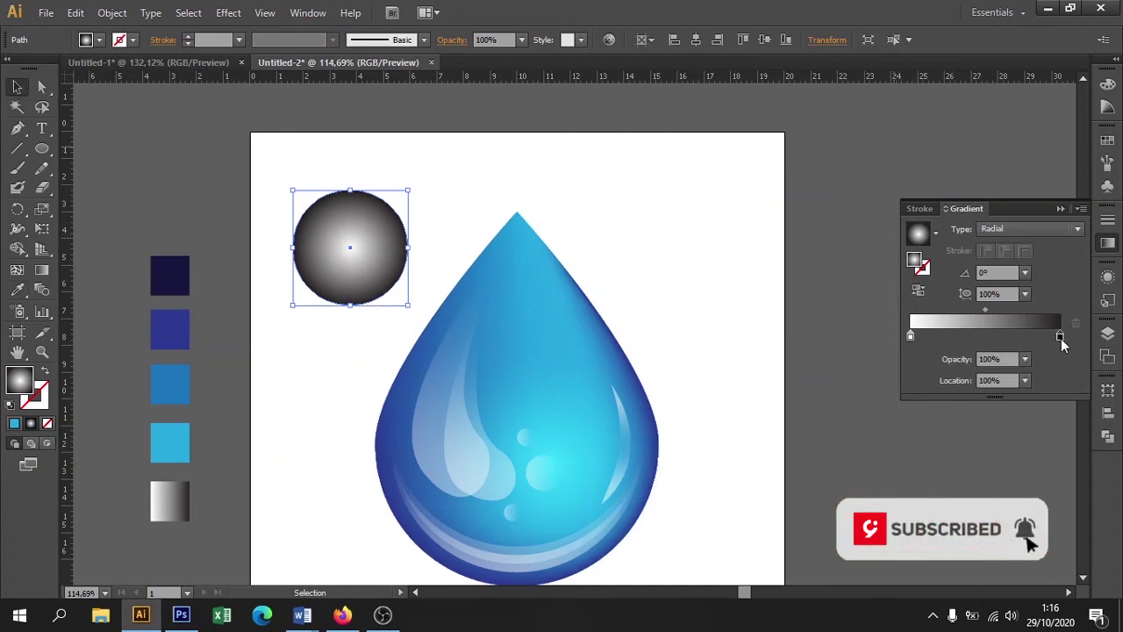
{"action": "left_click", "coordinate": [1025, 360]}
{"action": "left_click", "coordinate": [1037, 373]}
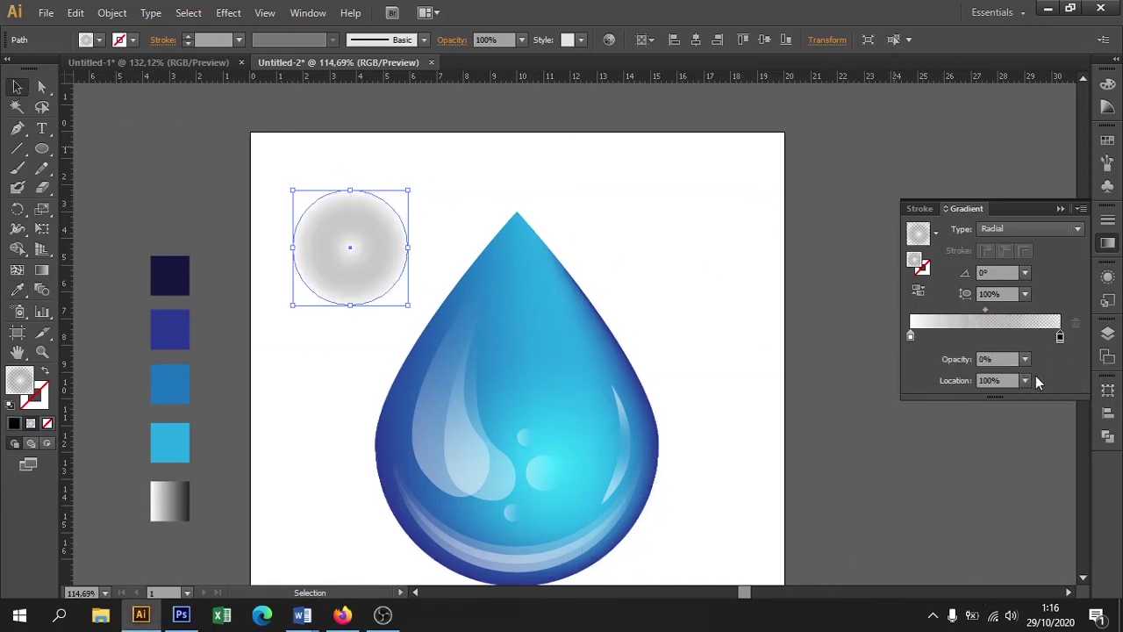
{"action": "left_click_drag", "start_coordinate": [984, 310], "coordinate": [963, 310]}
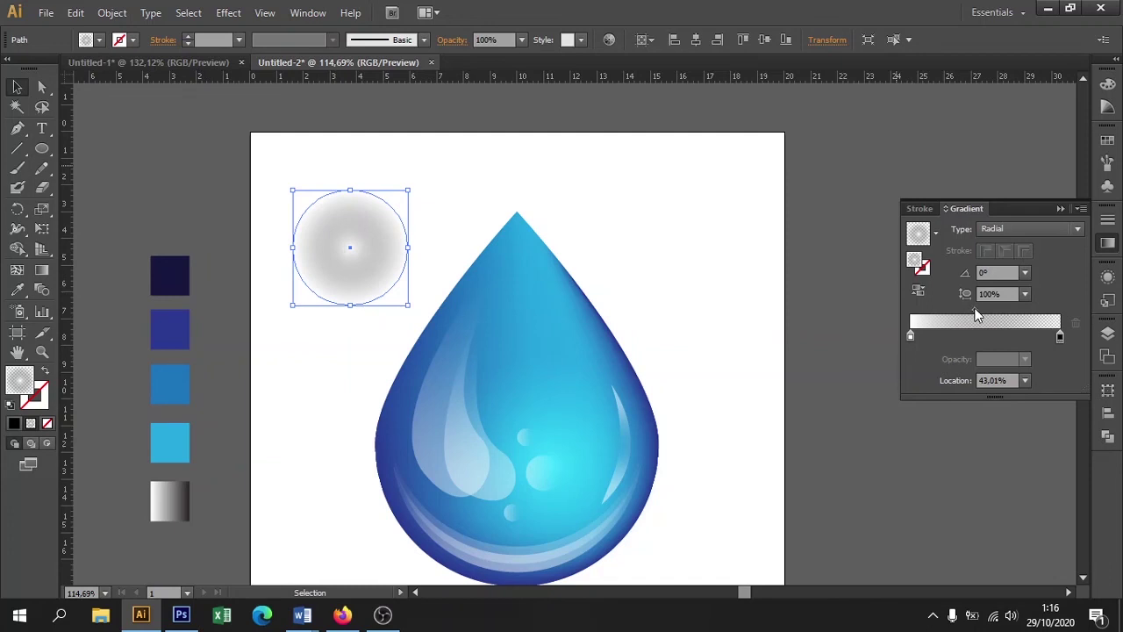
{"action": "left_click_drag", "start_coordinate": [979, 314], "coordinate": [986, 310]}
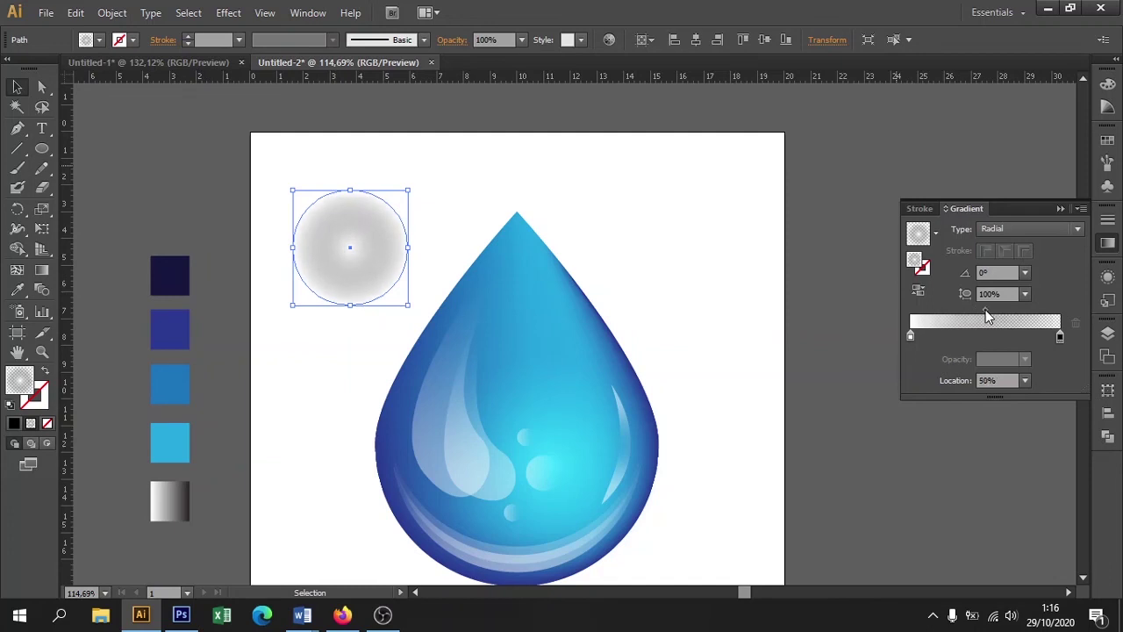
Reverse the circle's gradient to a dark centre and shift the midpoint toward it
{"action": "left_click", "coordinate": [725, 321]}
{"action": "key", "text": "ctrl+z"}
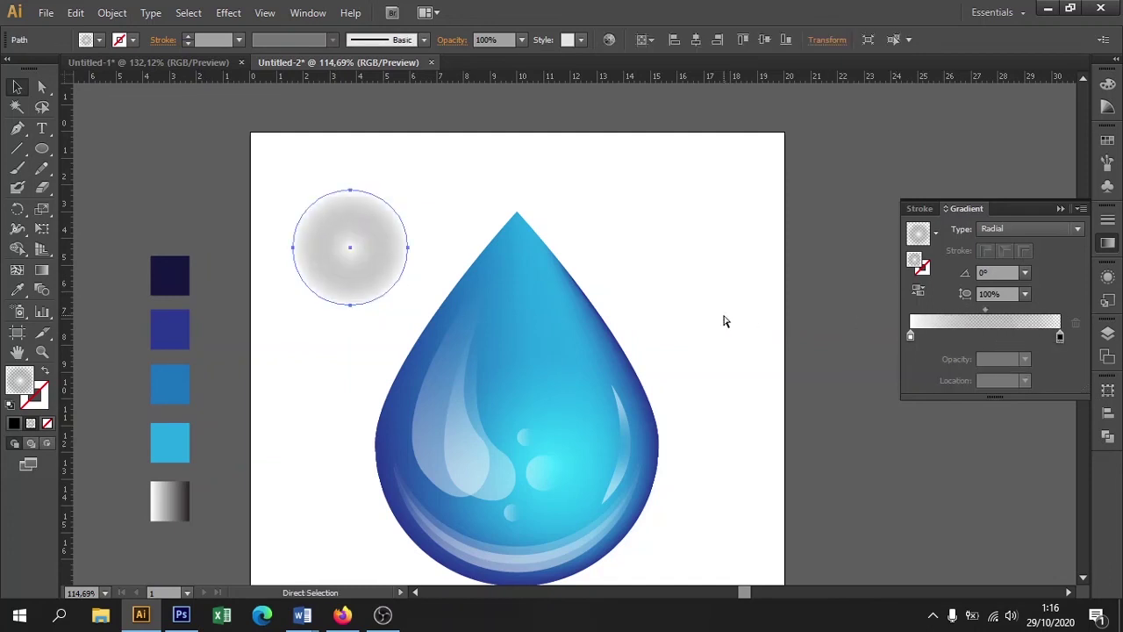
{"action": "key", "text": "ctrl+z"}
{"action": "key", "text": "ctrl+z"}
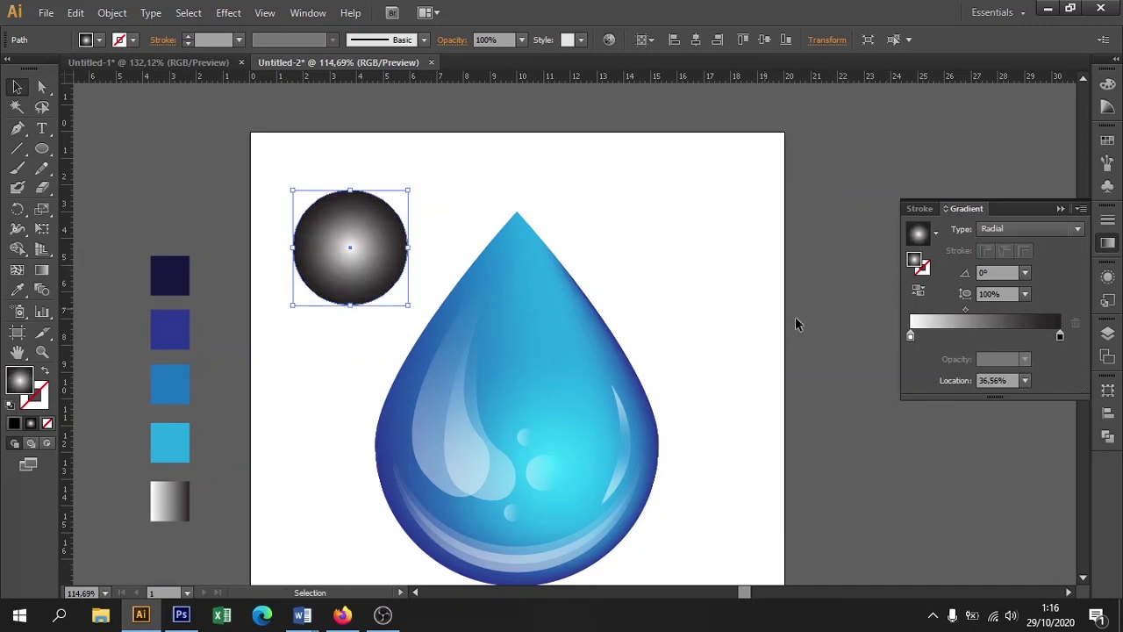
{"action": "left_click", "coordinate": [918, 290]}
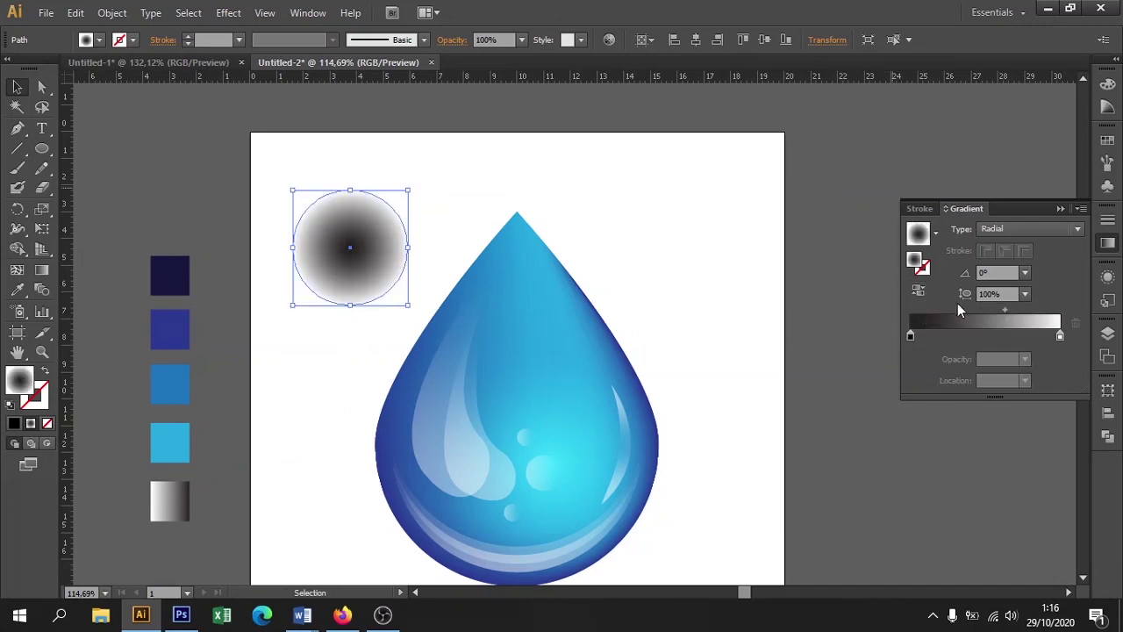
{"action": "left_click_drag", "start_coordinate": [998, 305], "coordinate": [980, 313]}
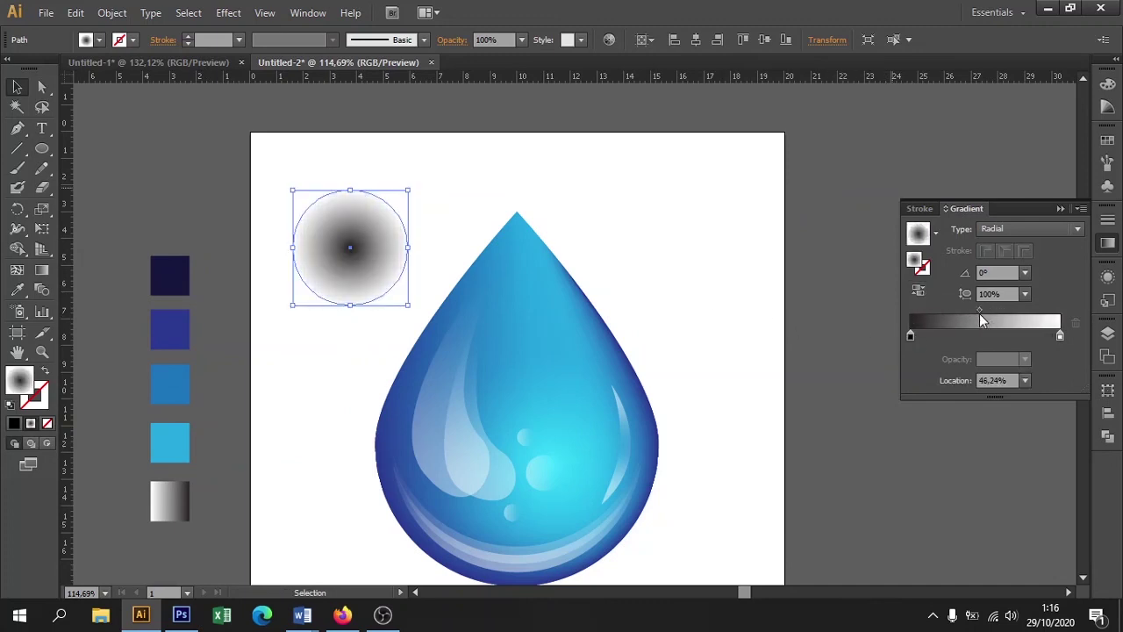
{"action": "left_click_drag", "start_coordinate": [979, 312], "coordinate": [971, 309]}
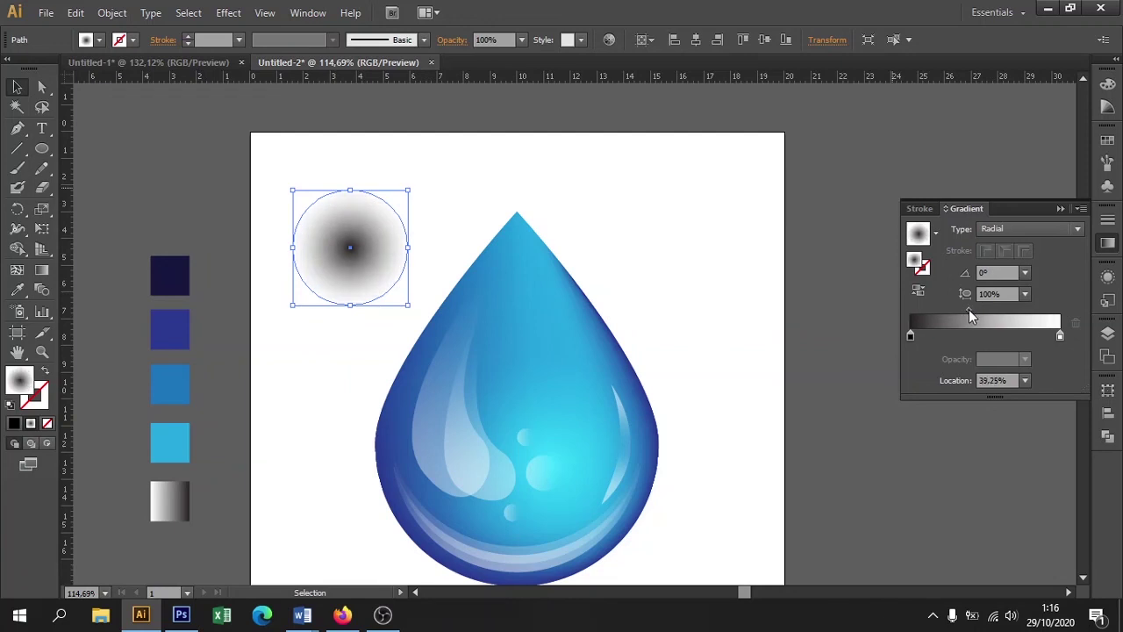
Tighten the dark core by moving the gradient midpoint to about 28% Location
{"action": "left_click", "coordinate": [658, 263]}
{"action": "left_click", "coordinate": [389, 242]}
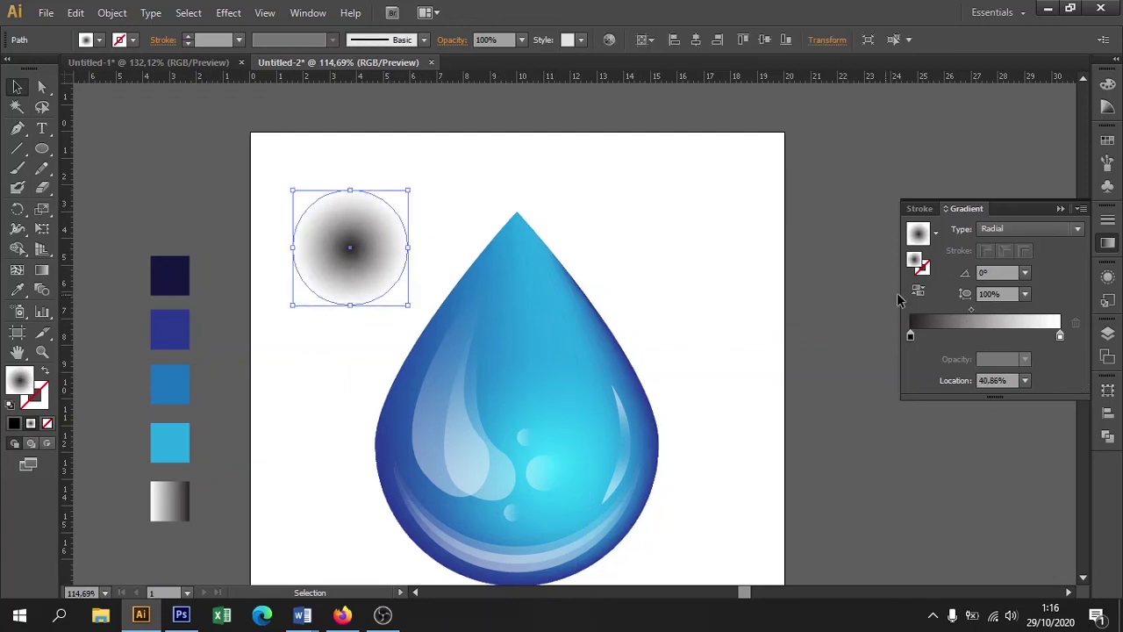
{"action": "left_click_drag", "start_coordinate": [972, 309], "coordinate": [953, 309]}
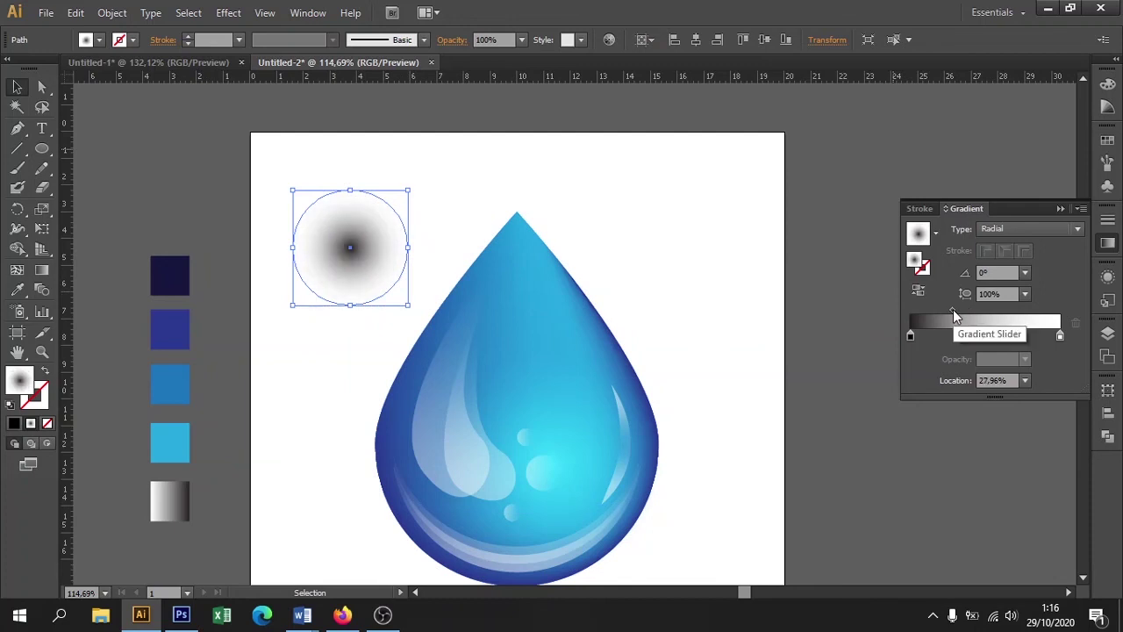
{"action": "left_click", "coordinate": [808, 307]}
{"action": "left_click", "coordinate": [403, 250]}
Stretch the circle into a wide, flat ellipse and place it beneath the drop
{"action": "left_click_drag", "start_coordinate": [407, 247], "coordinate": [730, 248]}
{"action": "left_click_drag", "start_coordinate": [510, 189], "coordinate": [510, 201]}
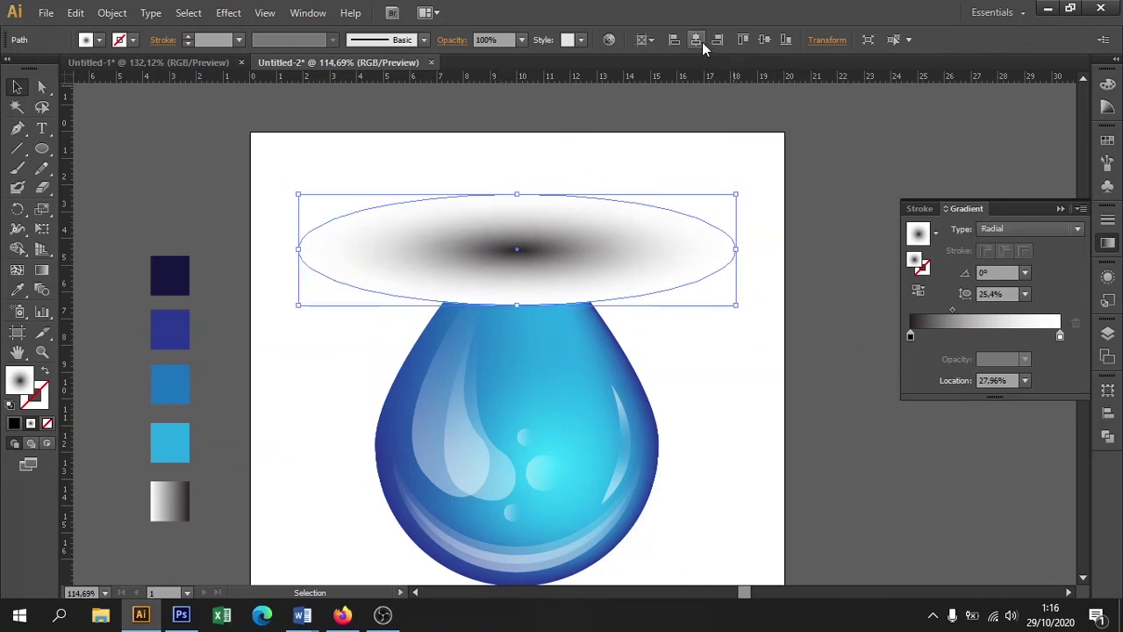
{"action": "left_click", "coordinate": [685, 131]}
{"action": "left_click_drag", "start_coordinate": [624, 181], "coordinate": [637, 115]}
{"action": "left_click", "coordinate": [609, 181]}
{"action": "left_click_drag", "start_coordinate": [564, 183], "coordinate": [571, 533]}
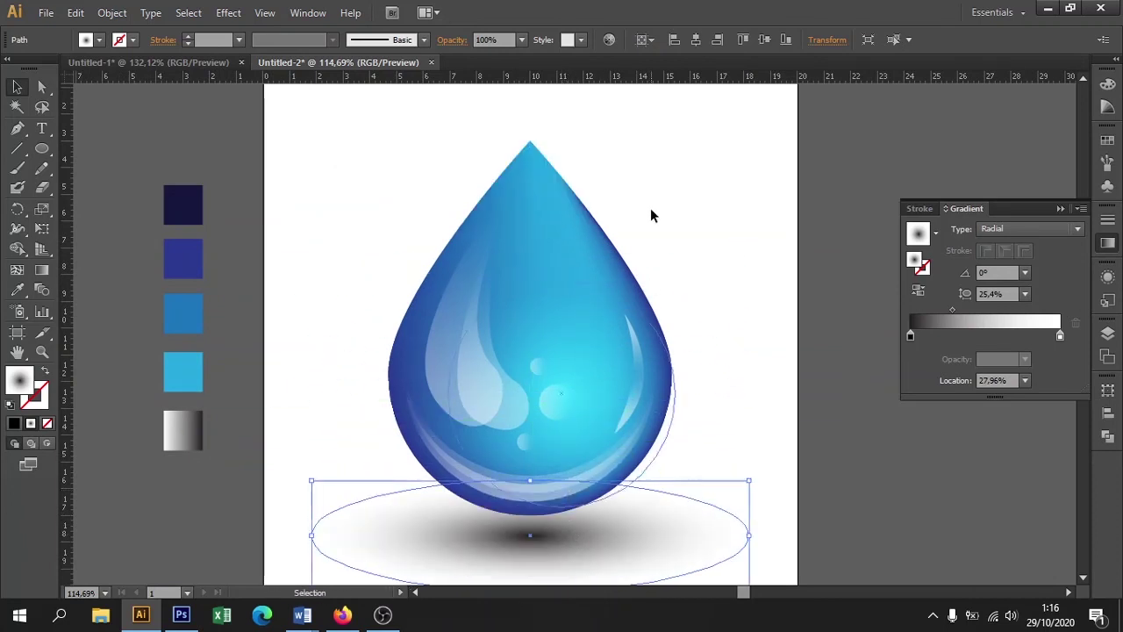
Set the shadow ellipse's opacity to 80%
{"action": "left_click", "coordinate": [451, 38]}
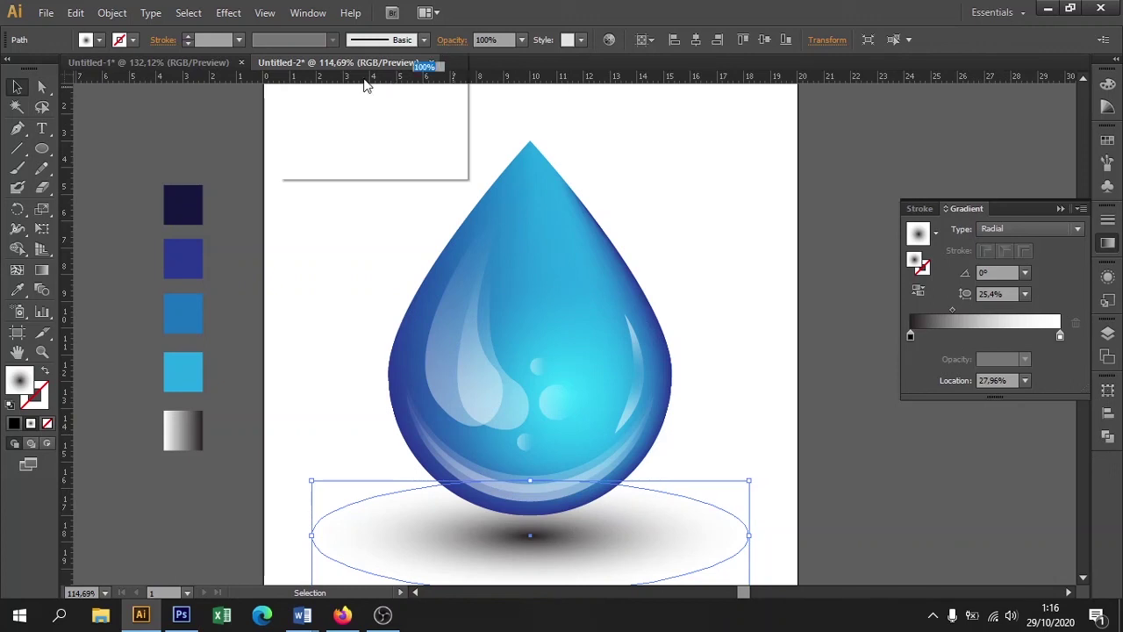
{"action": "left_click", "coordinate": [347, 69]}
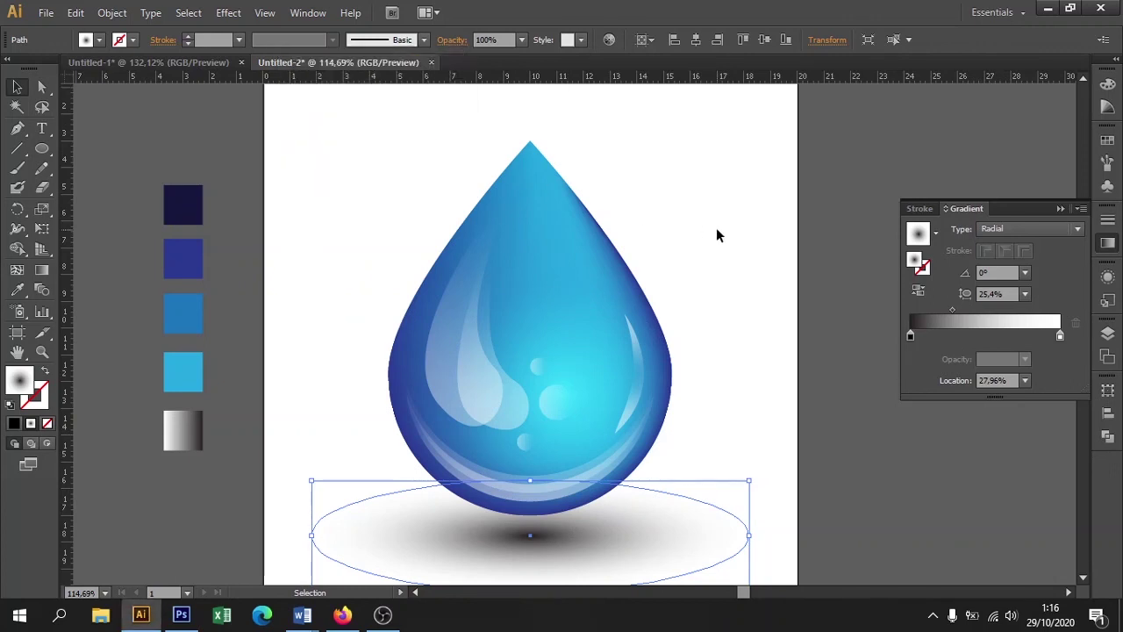
{"action": "left_click_drag", "start_coordinate": [707, 334], "coordinate": [697, 253]}
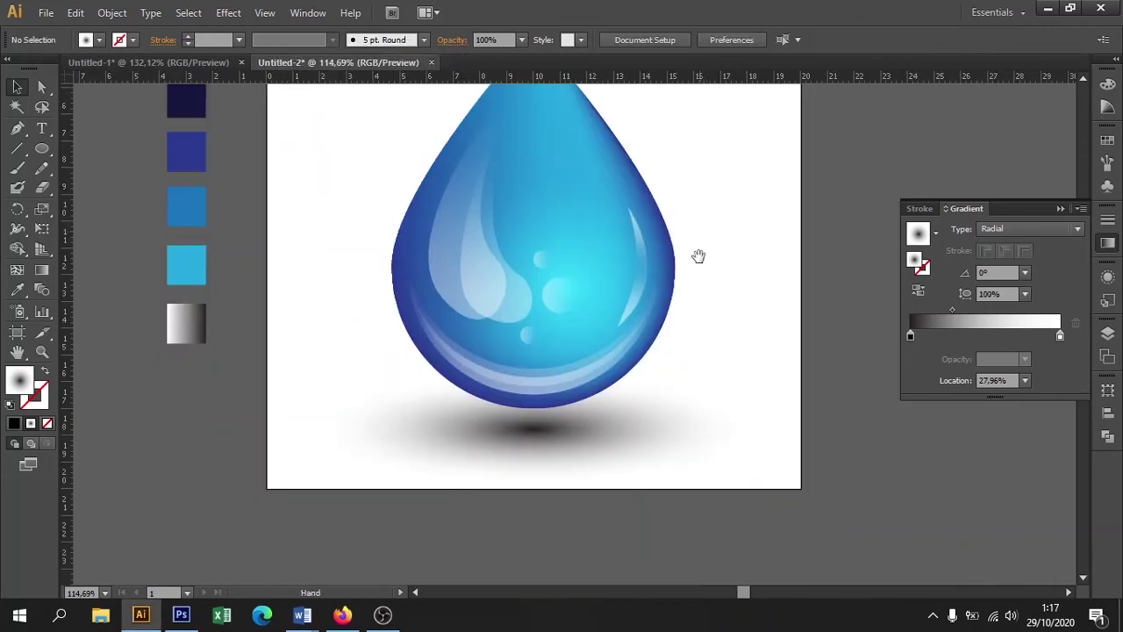
{"action": "left_click", "coordinate": [520, 40]}
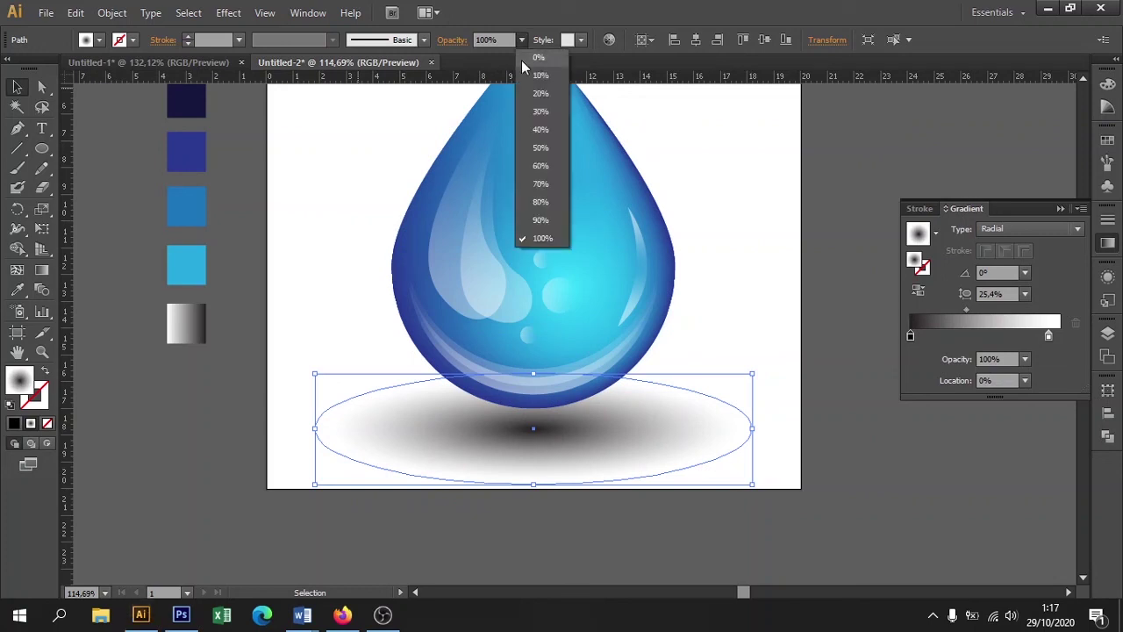
{"action": "left_click", "coordinate": [541, 147]}
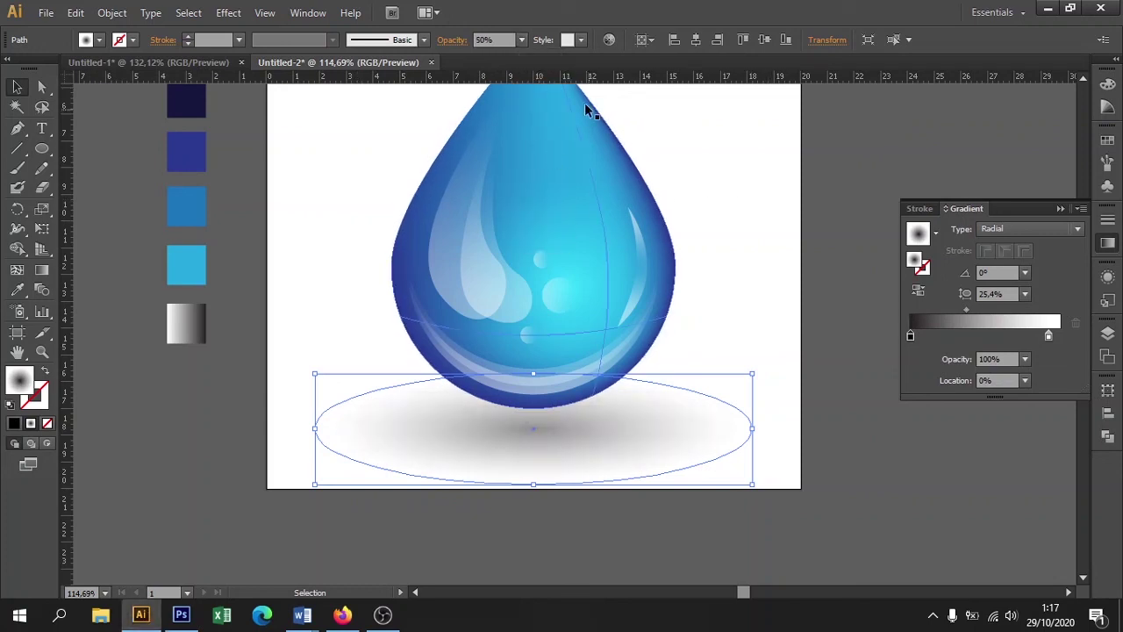
{"action": "left_click", "coordinate": [520, 40]}
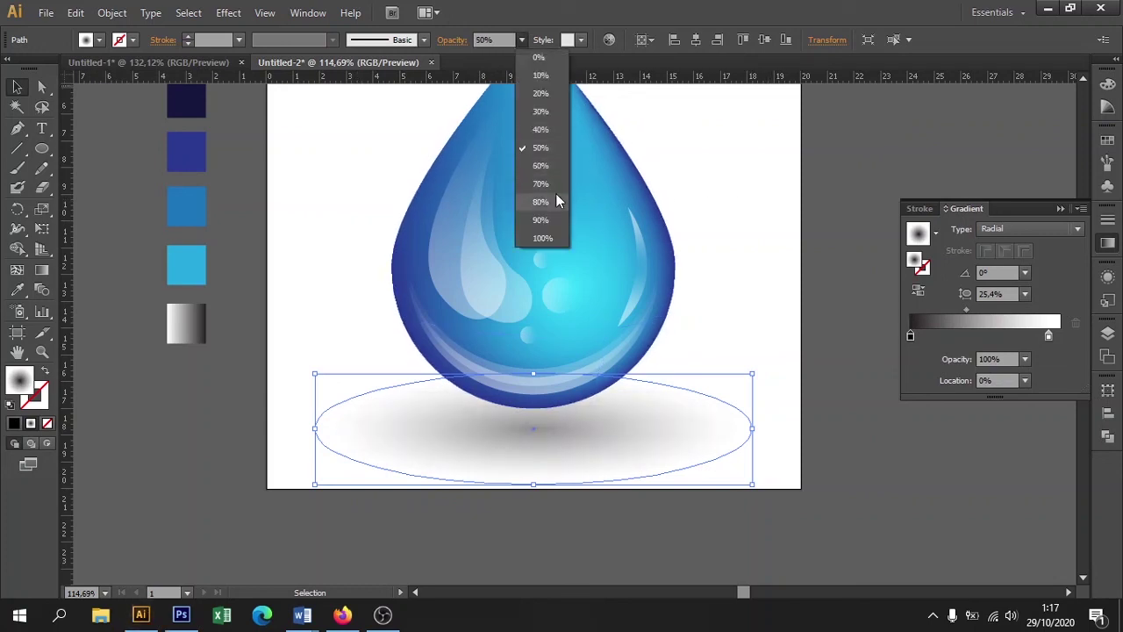
{"action": "left_click", "coordinate": [554, 194]}
{"action": "left_click", "coordinate": [810, 207]}
{"action": "key", "text": "ctrl+minus"}
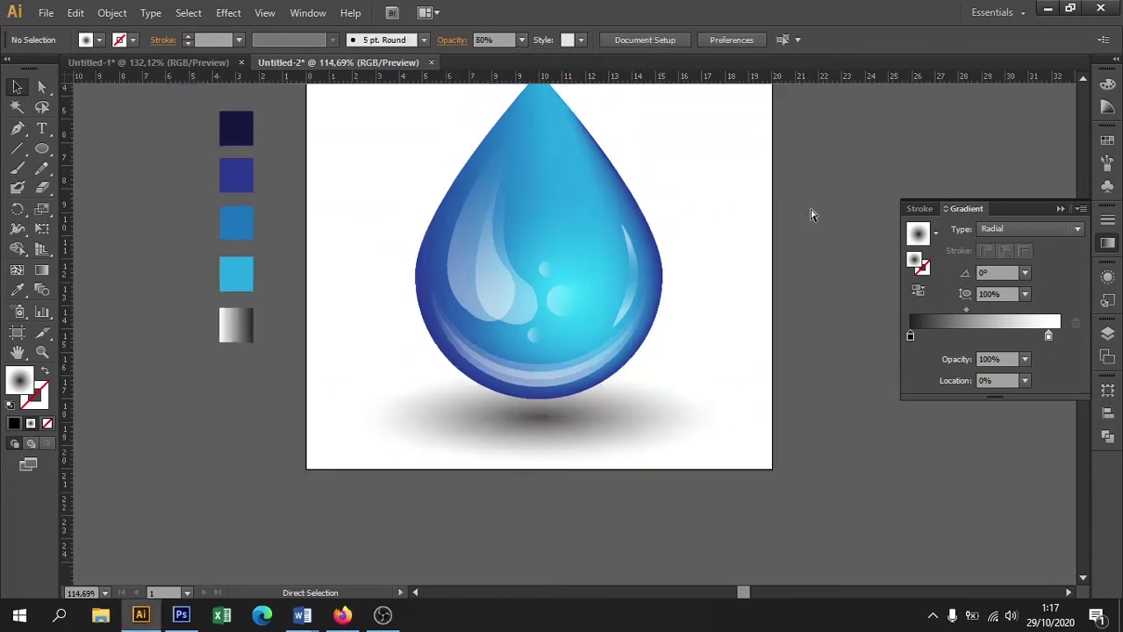
{"action": "key", "text": "ctrl+minus"}
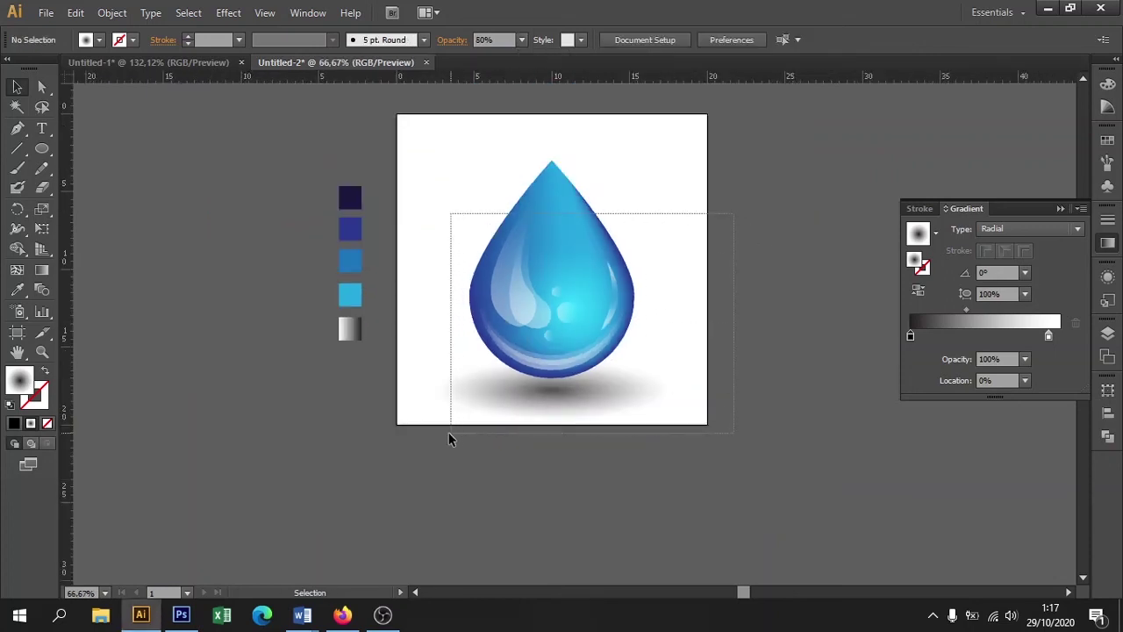
Scale down the drop and its shadow together and group them
{"action": "left_click_drag", "start_coordinate": [810, 213], "coordinate": [450, 433]}
{"action": "left_click_drag", "start_coordinate": [552, 423], "coordinate": [552, 378]}
{"action": "key", "text": "ctrl+g"}
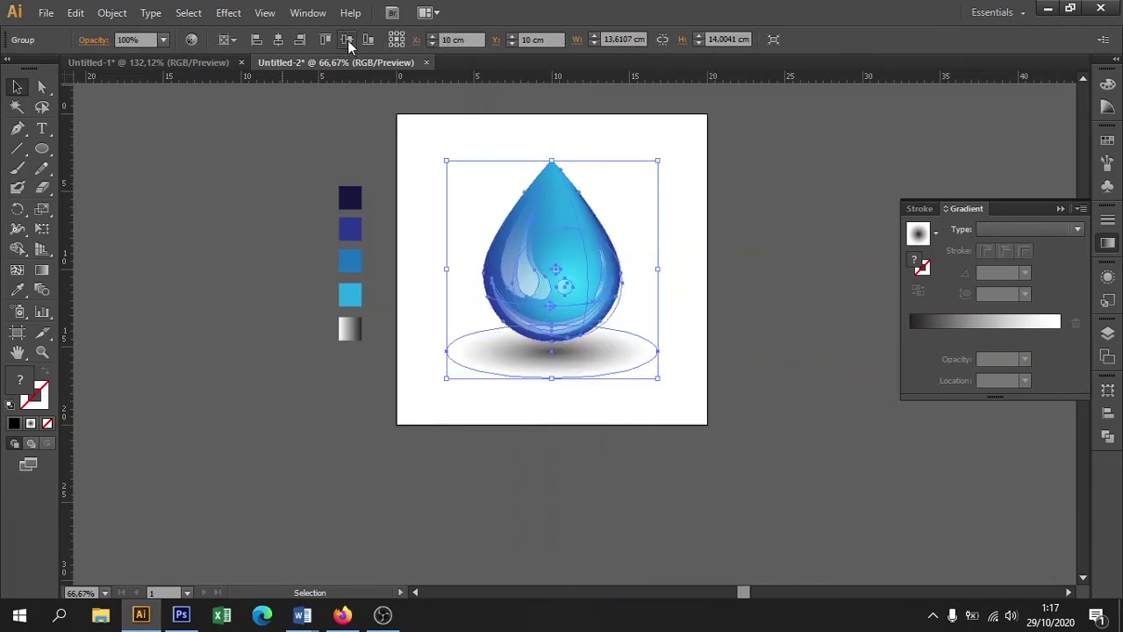
{"action": "left_click", "coordinate": [724, 175]}
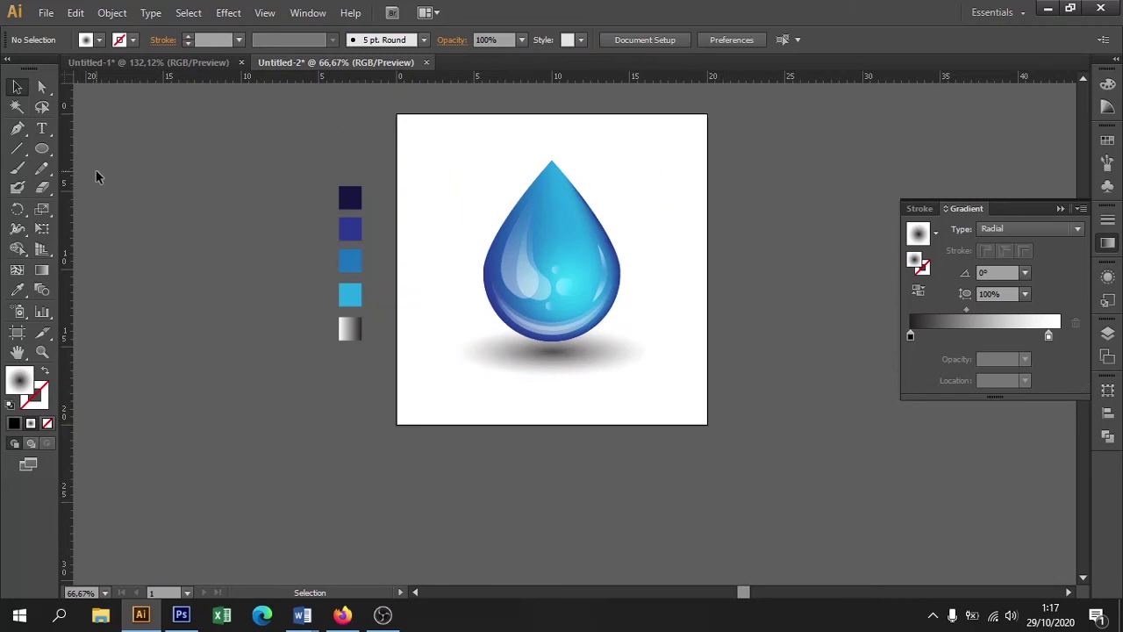
Add an artboard-sized dark navy rectangle and send it to the back
{"action": "left_click", "coordinate": [44, 151]}
{"action": "left_click_drag", "start_coordinate": [46, 151], "coordinate": [97, 146]}
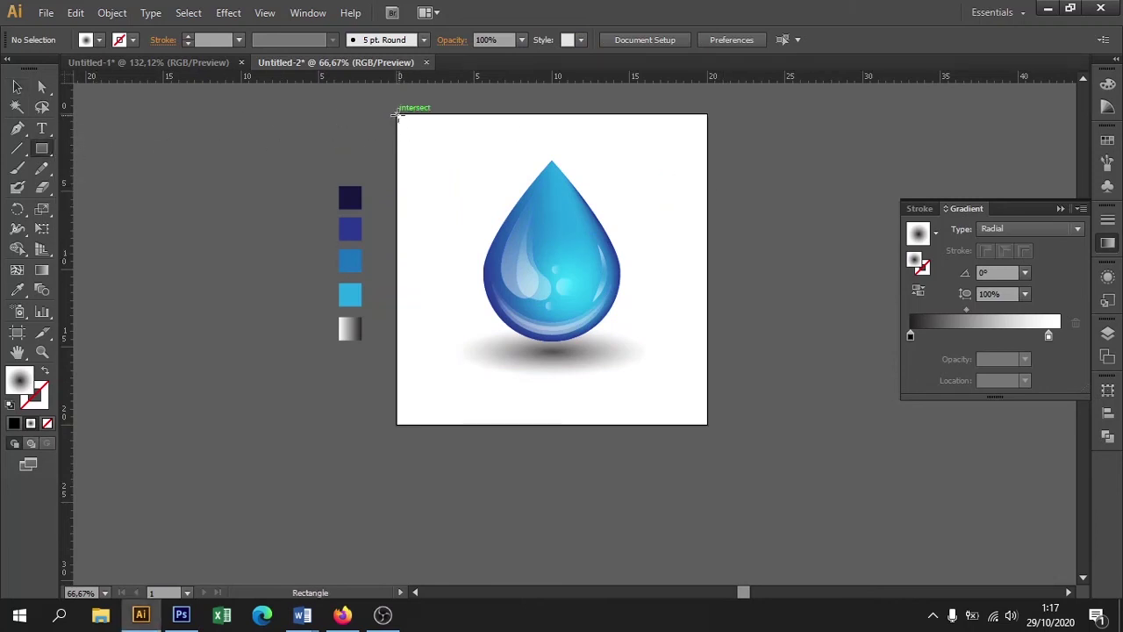
{"action": "left_click_drag", "start_coordinate": [395, 113], "coordinate": [708, 427]}
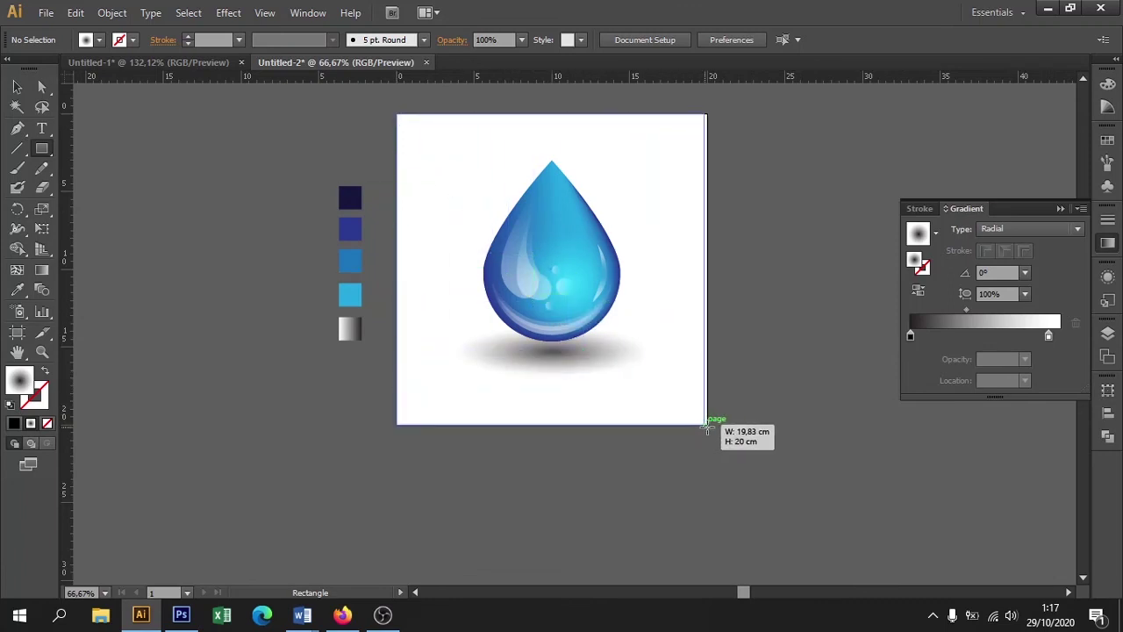
{"action": "left_click", "coordinate": [17, 290]}
{"action": "left_click", "coordinate": [346, 198]}
{"action": "left_click", "coordinate": [18, 86]}
{"action": "key", "text": "ctrl+shift+a"}
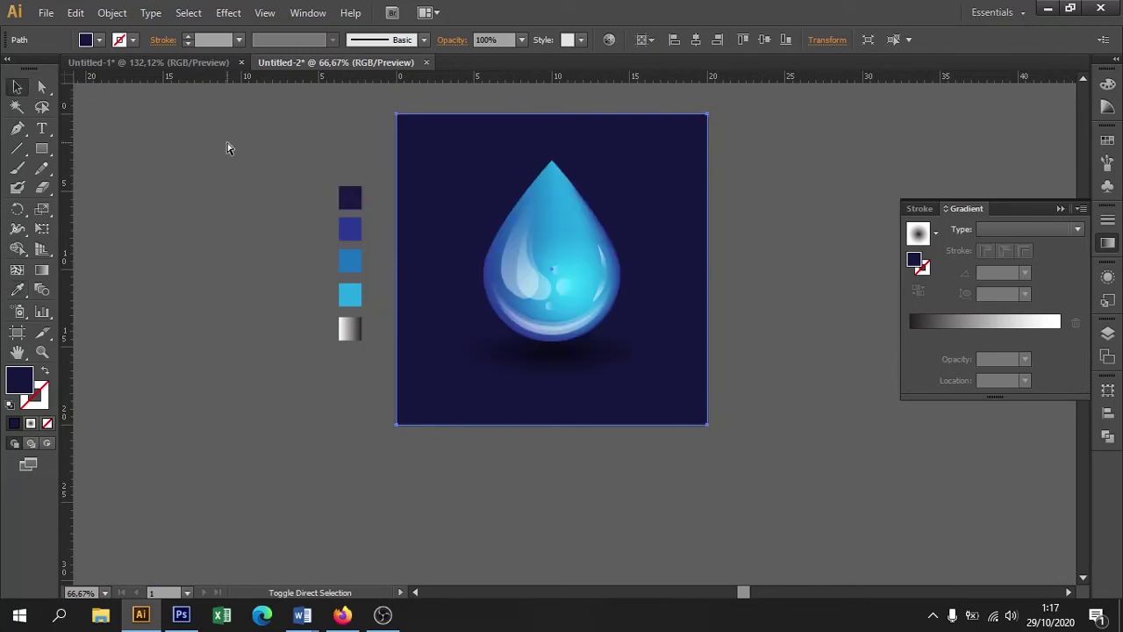
{"action": "left_click", "coordinate": [750, 221]}
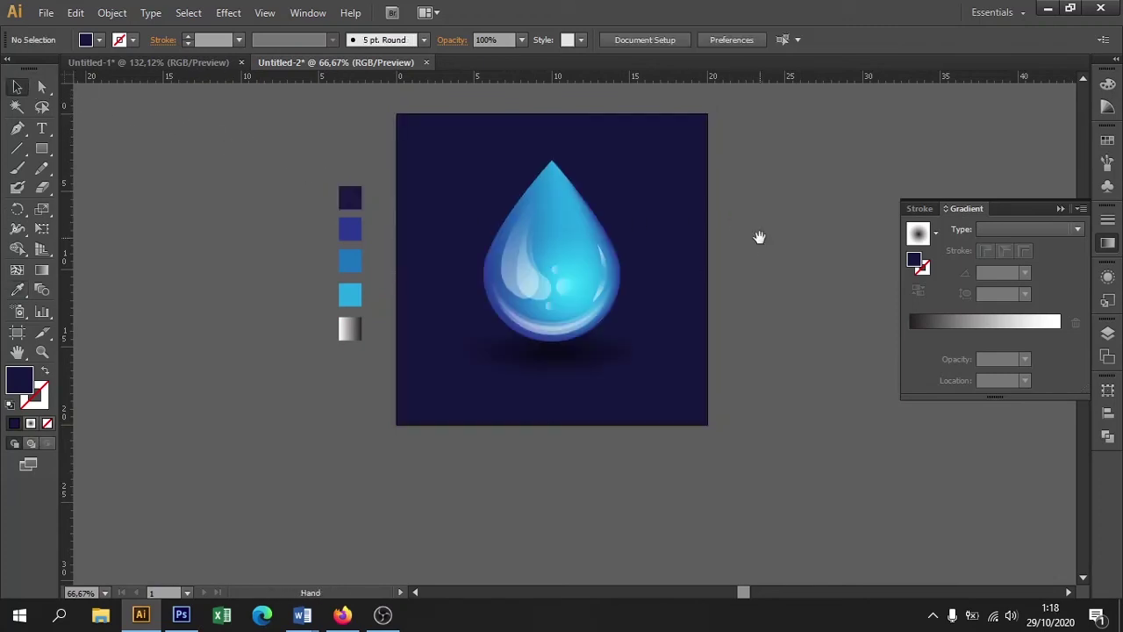
Zoom in to review the finished drop icon and collapse the Gradient panel into the dock
{"action": "left_click_drag", "start_coordinate": [760, 236], "coordinate": [745, 253]}
{"action": "key", "text": "z"}
{"action": "left_click_drag", "start_coordinate": [355, 125], "coordinate": [782, 475]}
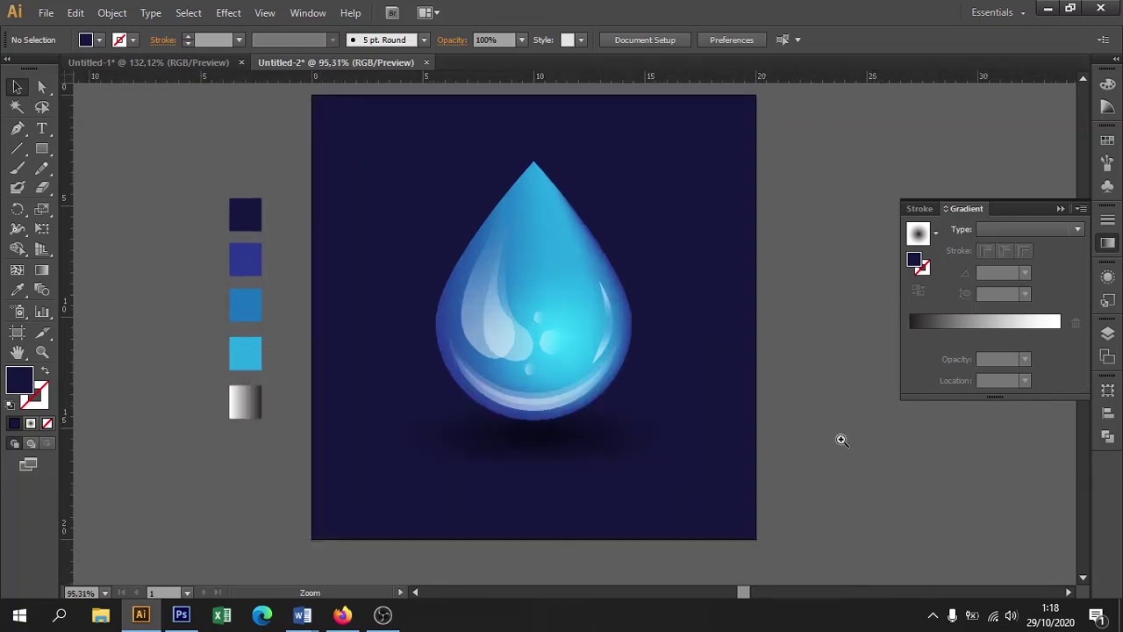
{"action": "left_click", "coordinate": [1058, 209]}
{"action": "key", "text": "ctrl+1"}
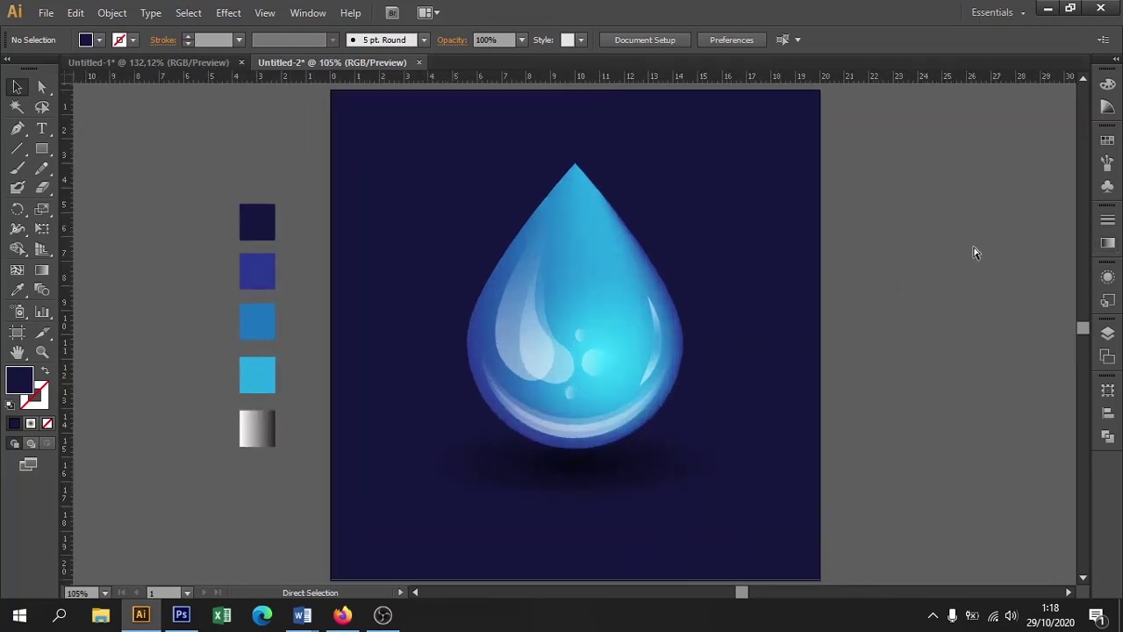
{"action": "key", "text": "ctrl+minus"}
{"action": "key", "text": "ctrl+minus"}
{"action": "key", "text": "ctrl+1"}
{"action": "key", "text": "ctrl+minus"}
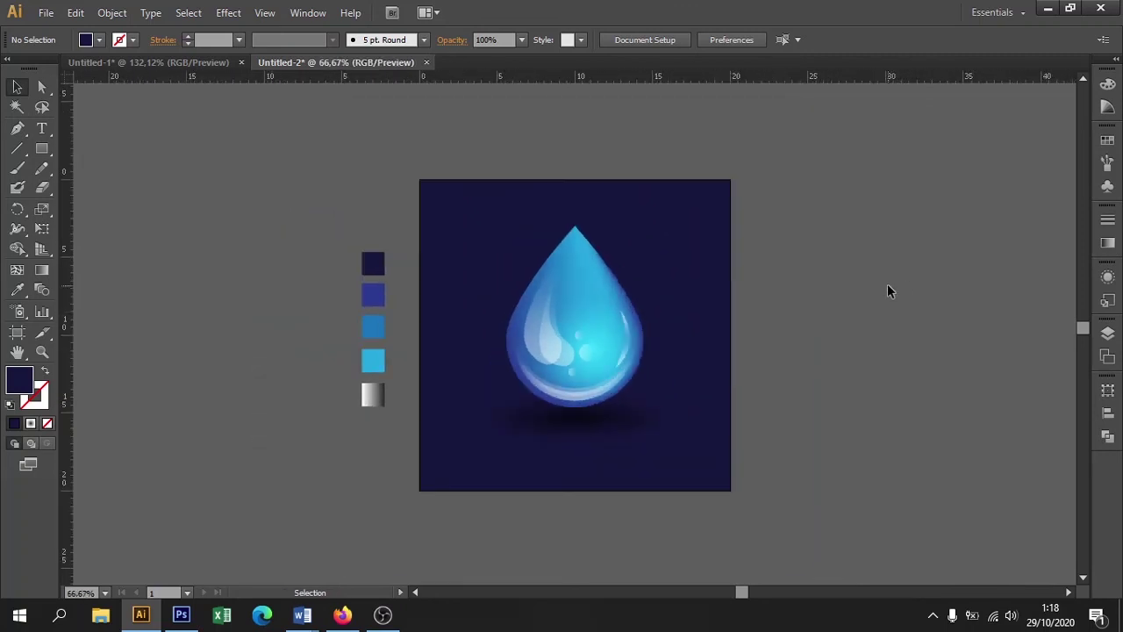
{"action": "key", "text": "ctrl+0"}
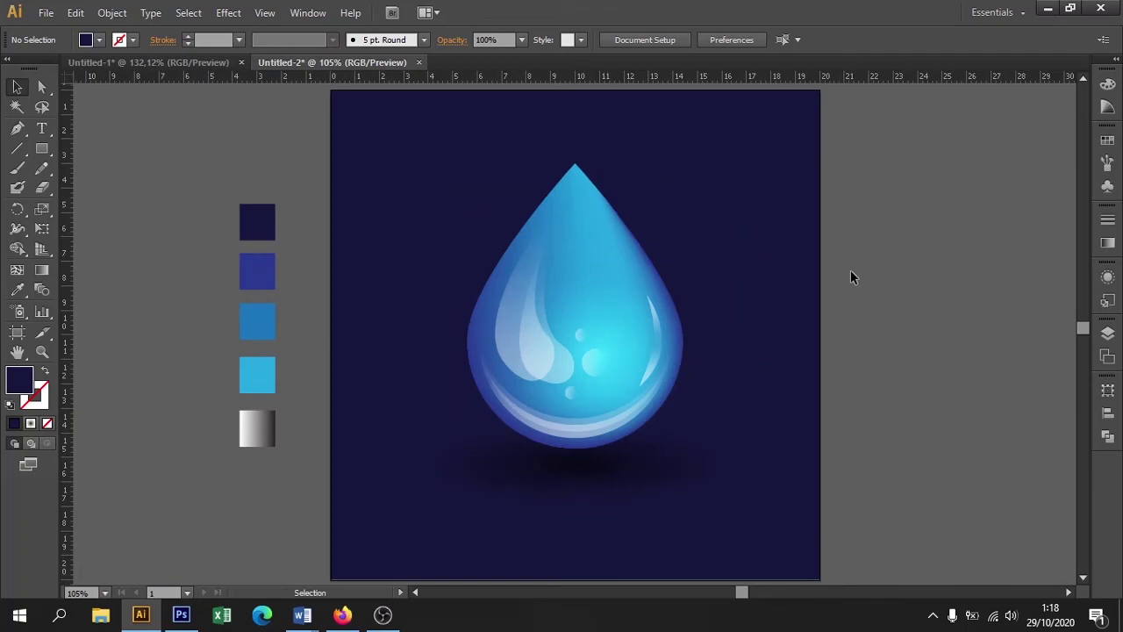